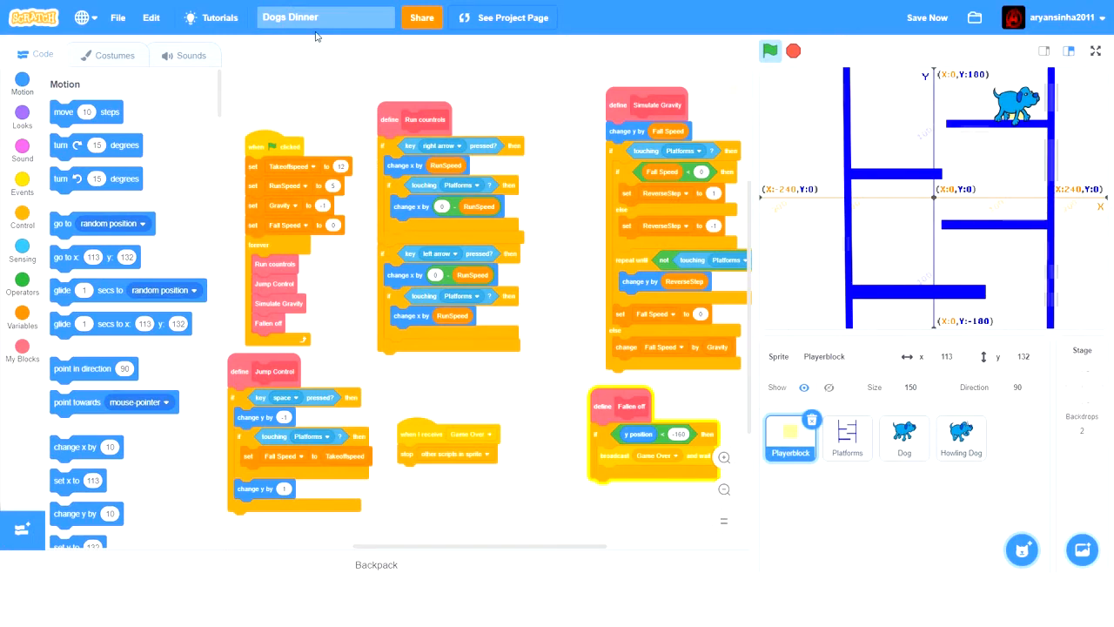
- Open the Platforms sprite's costumes and play-test Level 2 by running and jumping the dog across its platforms
left_click(858, 443)
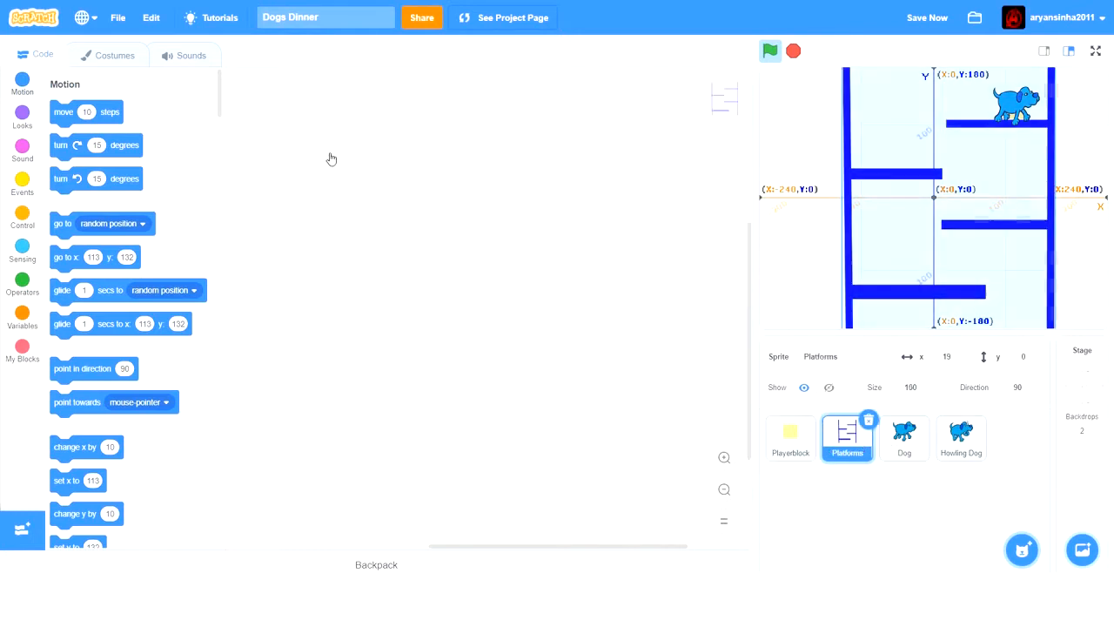
left_click(116, 54)
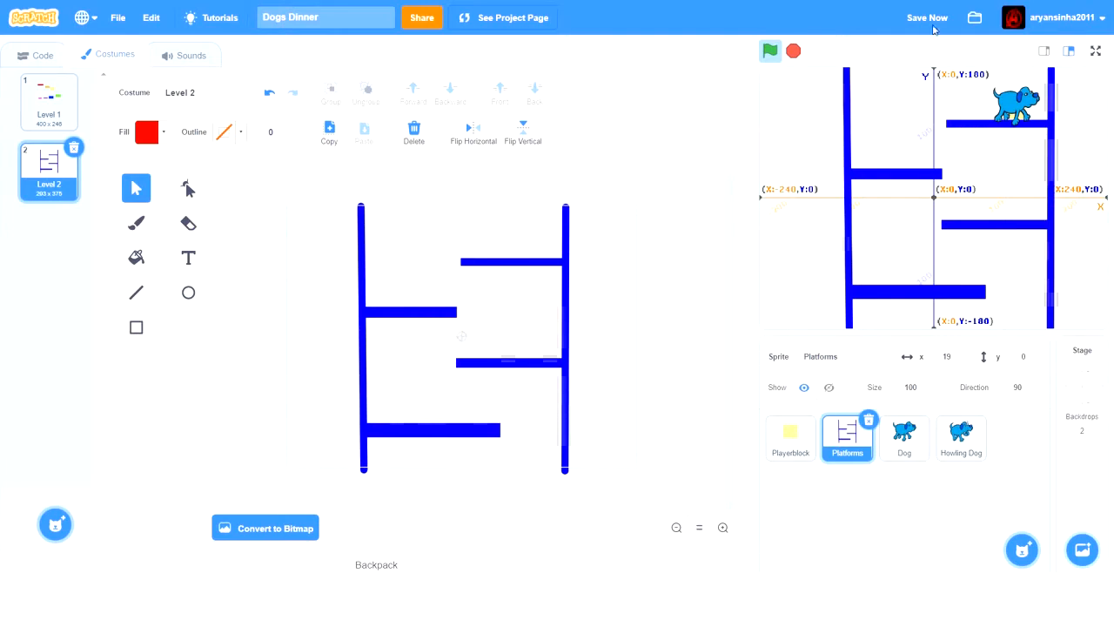
key("Left")
key("Up")
key("Left")
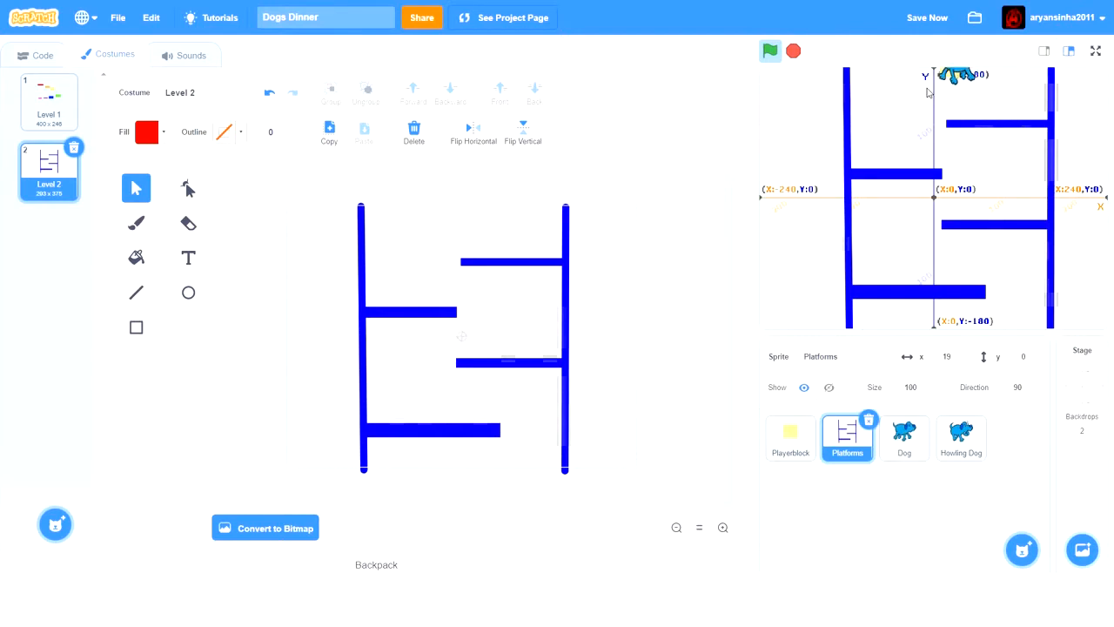
key("Up")
key("Right")
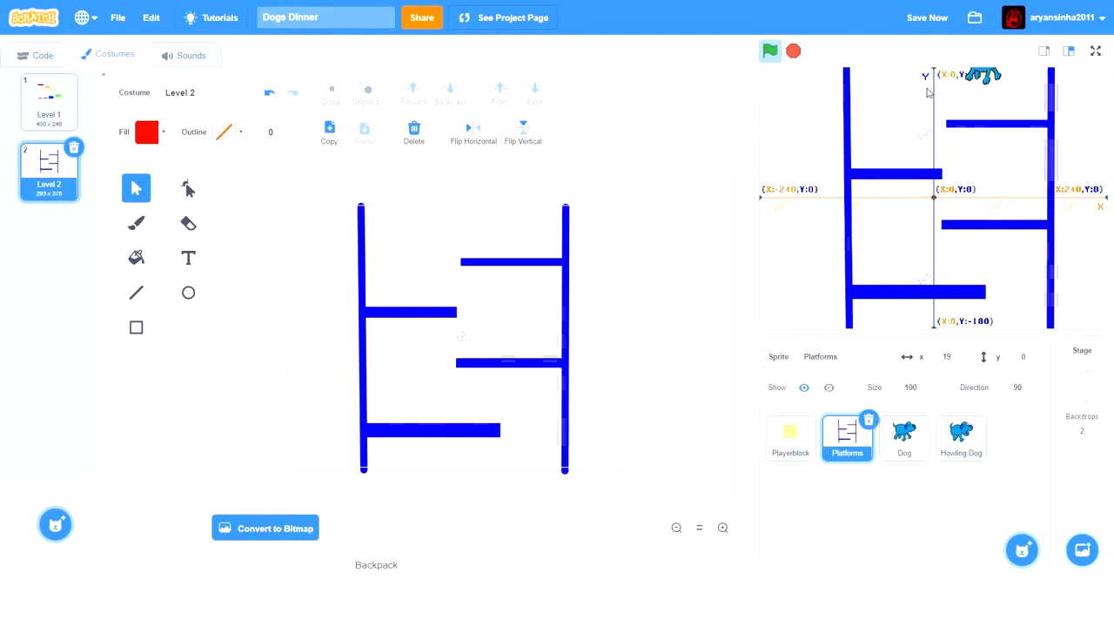
key("Left")
key("Up")
key("Right")
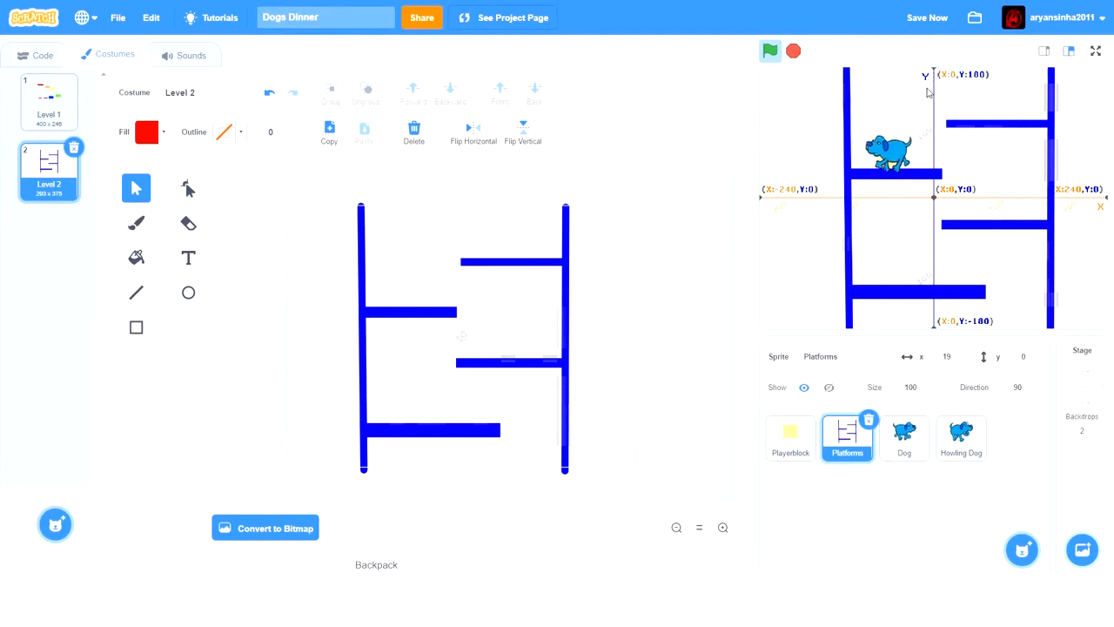
key("Up")
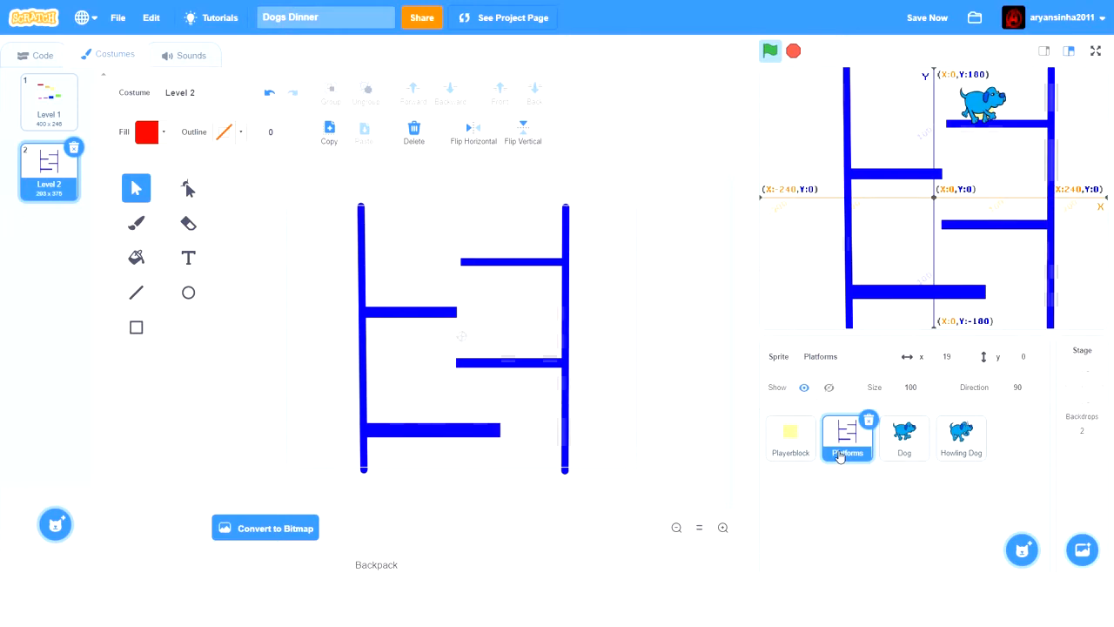
- Stop the running game and duplicate the Level 2 costume of the Platforms sprite
left_click(66, 117)
left_click(62, 156)
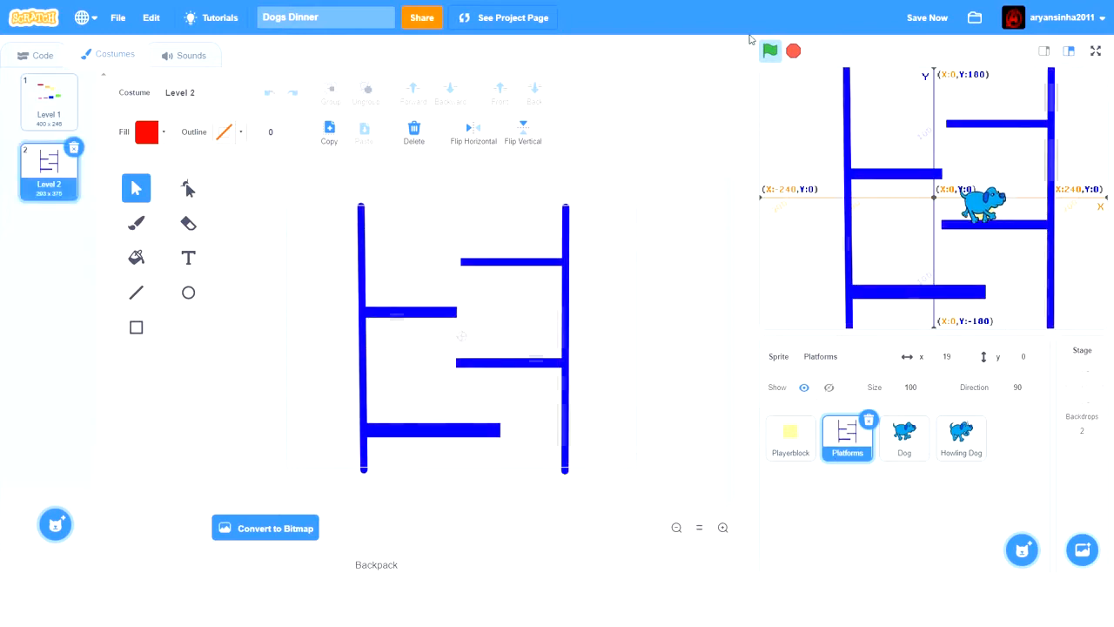
left_click(792, 53)
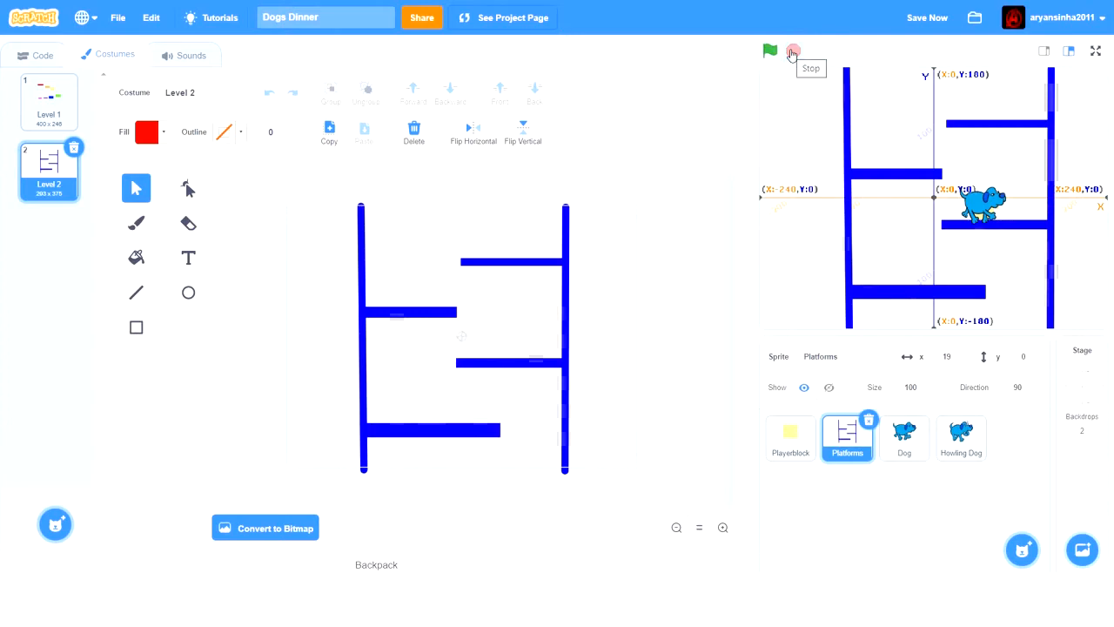
right_click(50, 195)
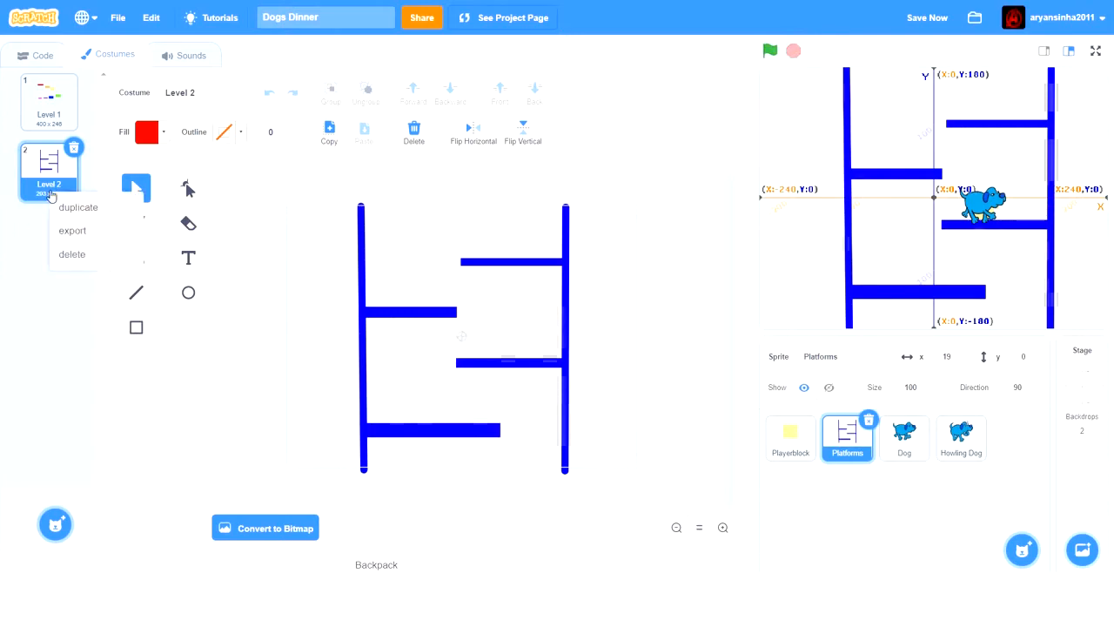
left_click(82, 207)
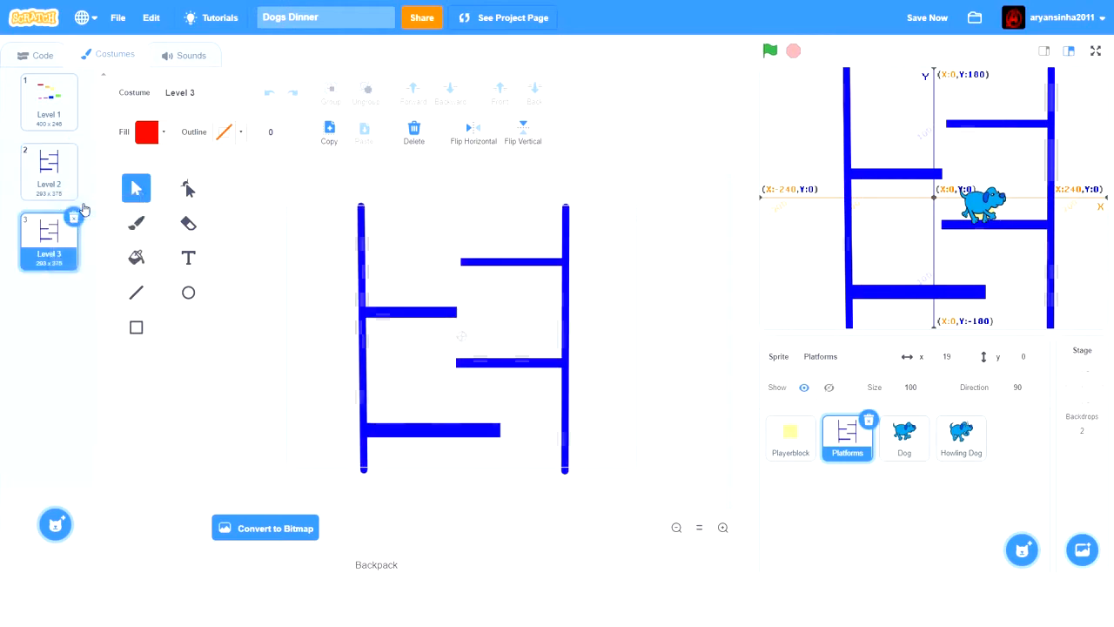
- Delete both tall vertical walls from the Level 3 costume
left_click(362, 346)
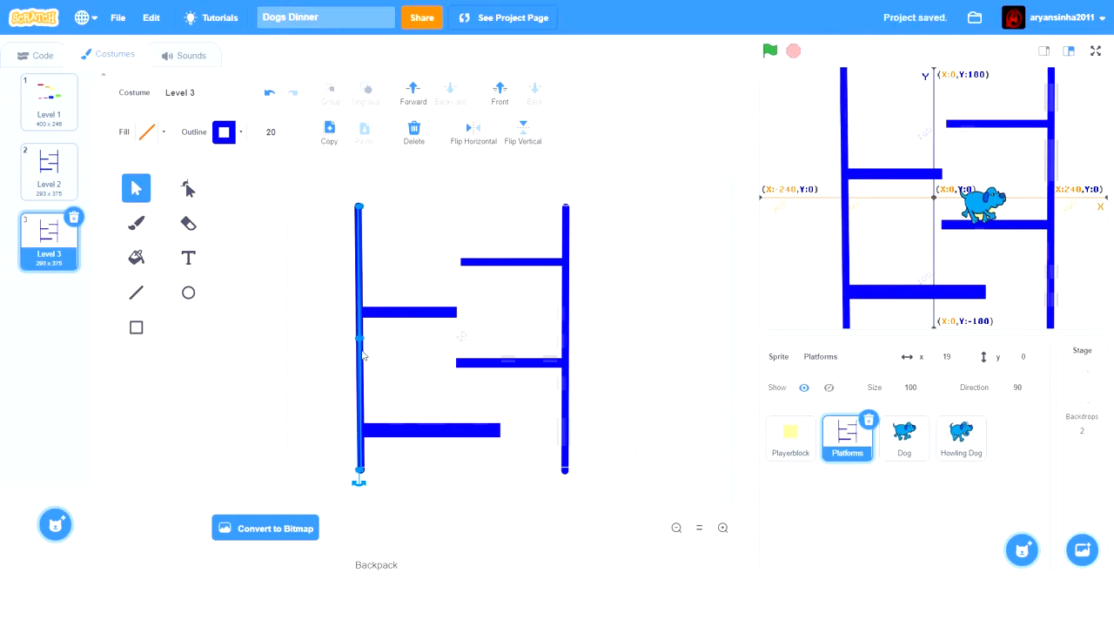
key("Delete")
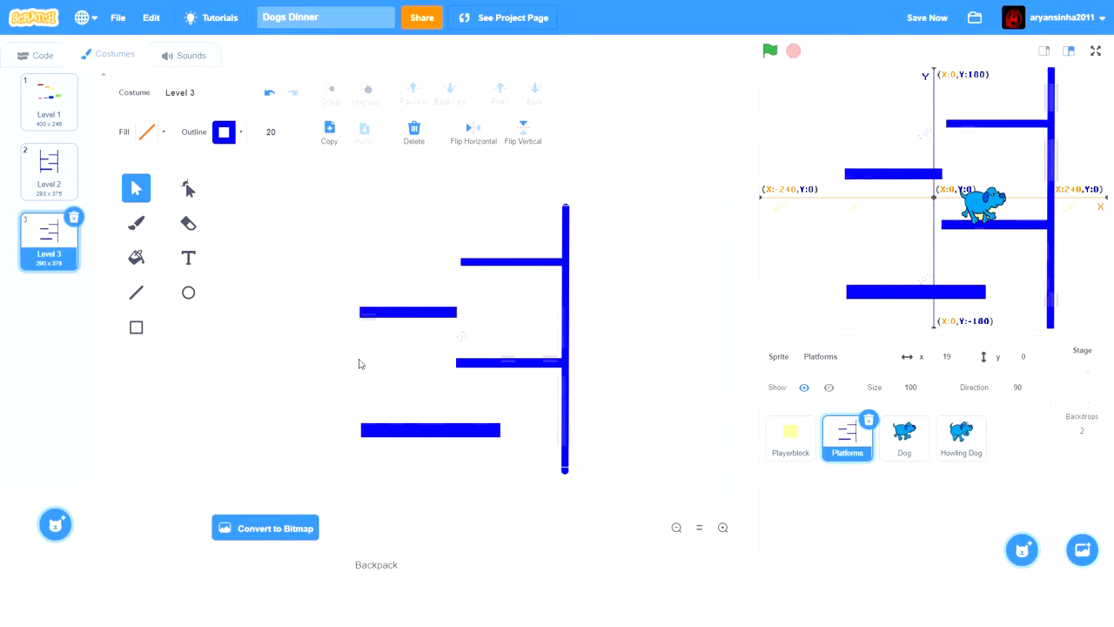
left_click(565, 340)
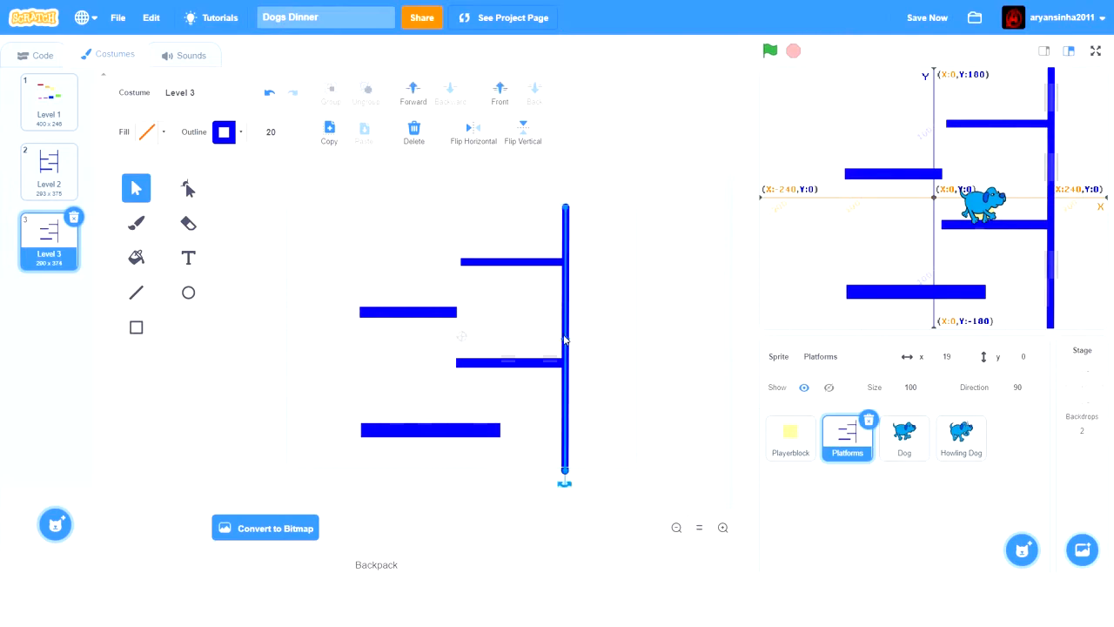
key("Delete")
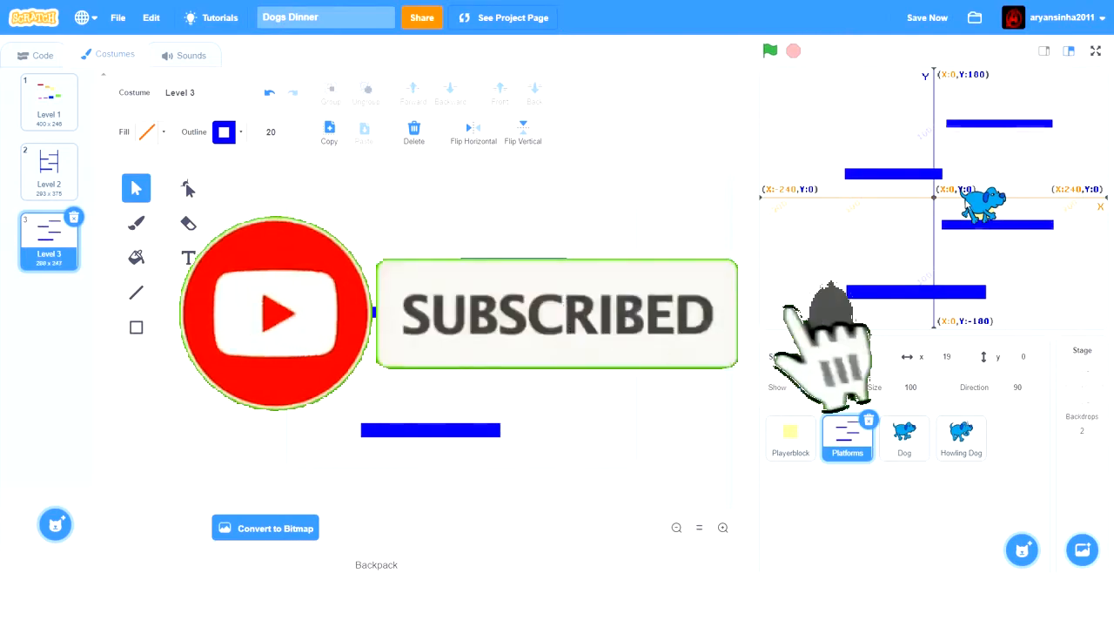
- Move the Playerblock on the stage onto the dog, at about x 192, y -56, and reselect the Platforms sprite
left_click(904, 433)
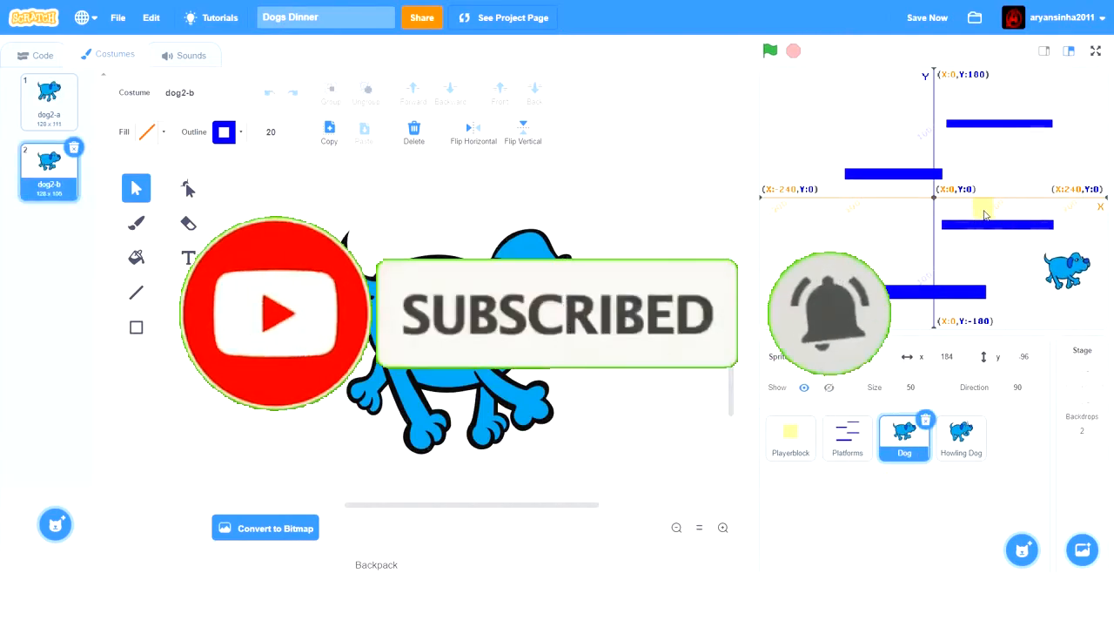
left_click(789, 435)
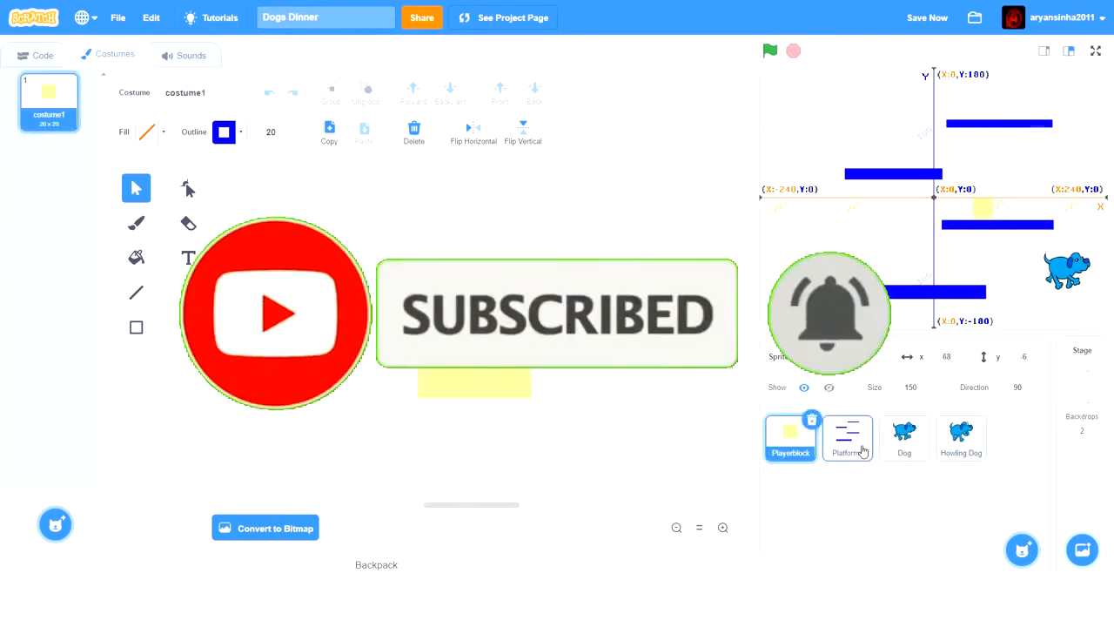
left_click(863, 450)
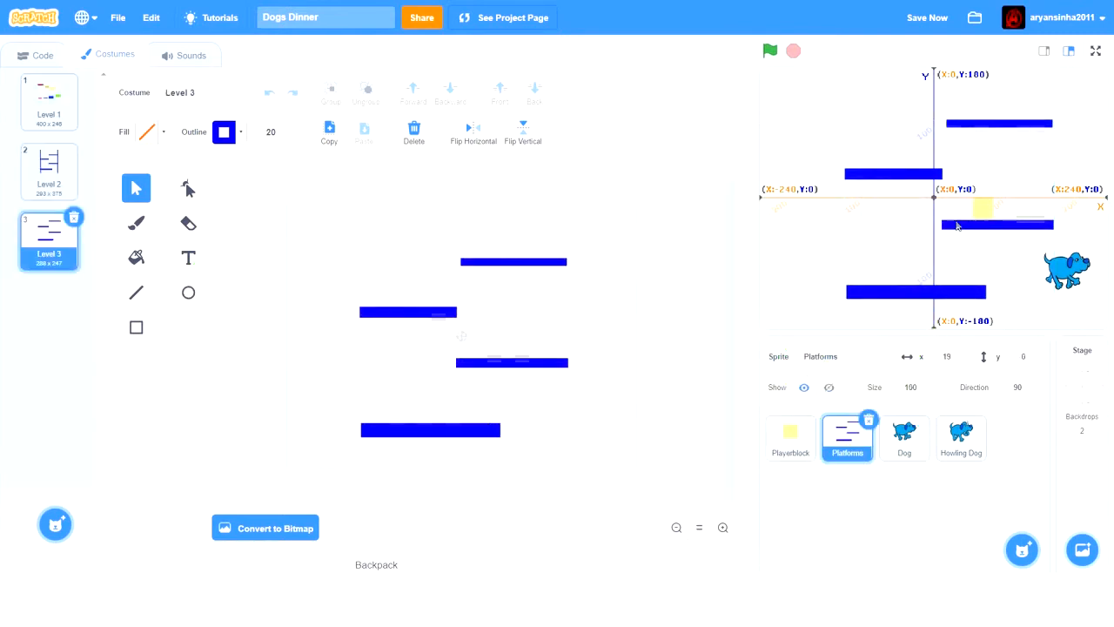
left_click_drag(977, 216, 1067, 256)
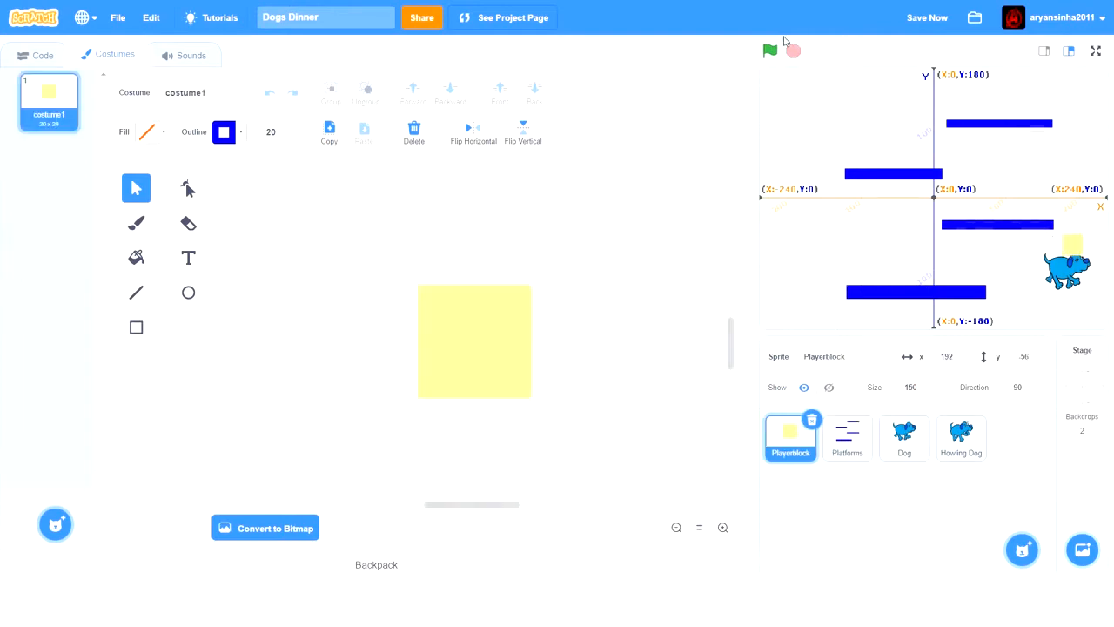
left_click(842, 430)
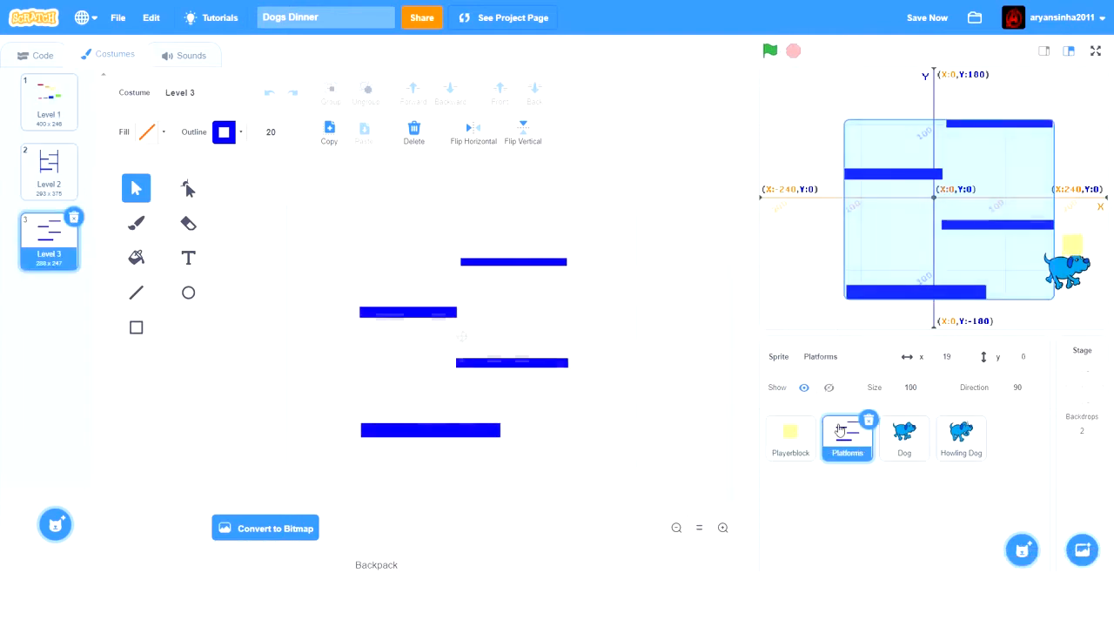
left_click(48, 58)
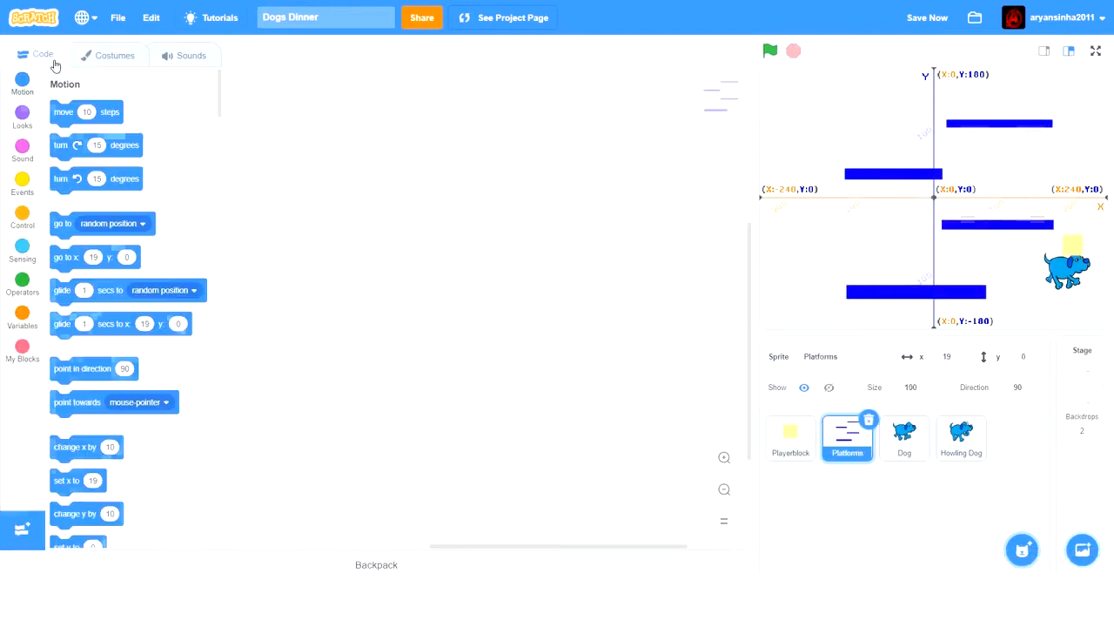
left_click(789, 438)
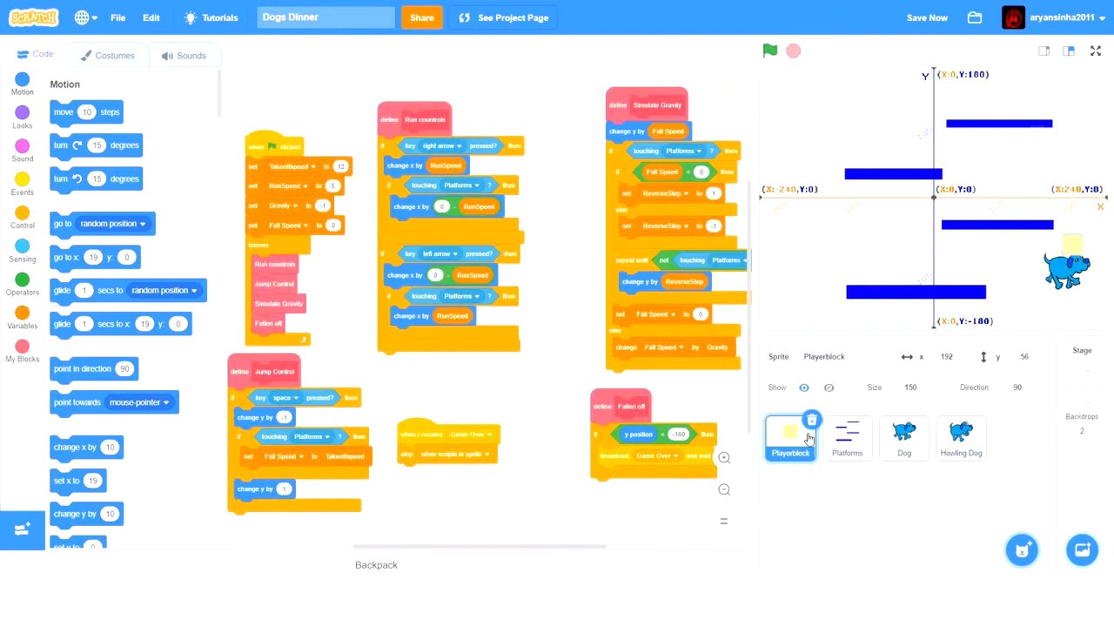
left_click(847, 440)
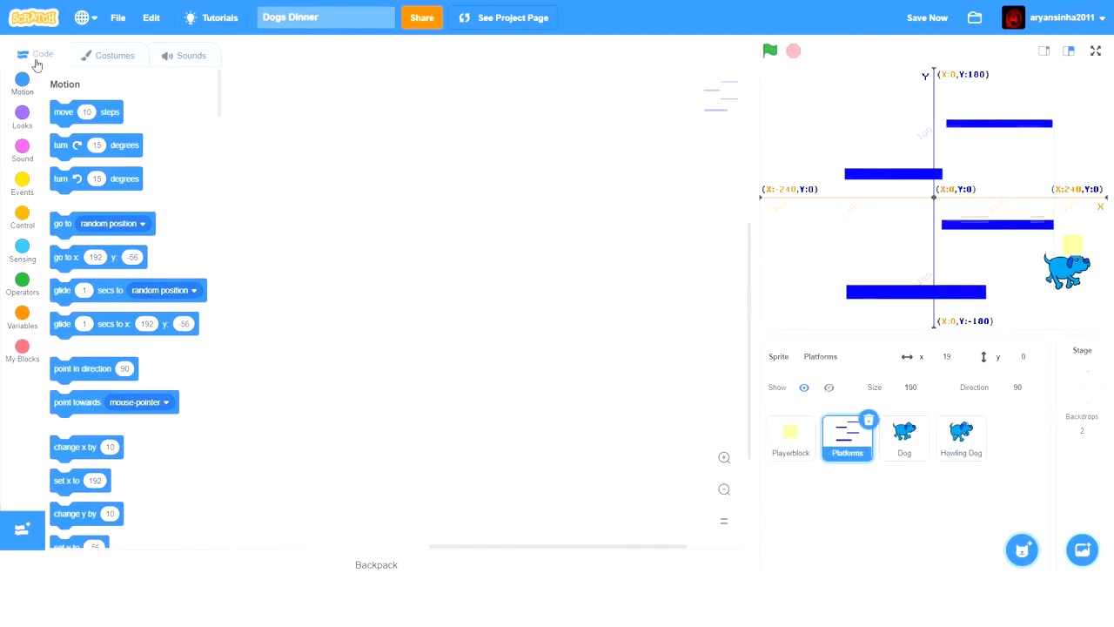
- Delete the three upper platforms from the Level 3 costume and move the remaining lowest one to the upper middle of the canvas
left_click(111, 55)
left_click(418, 314)
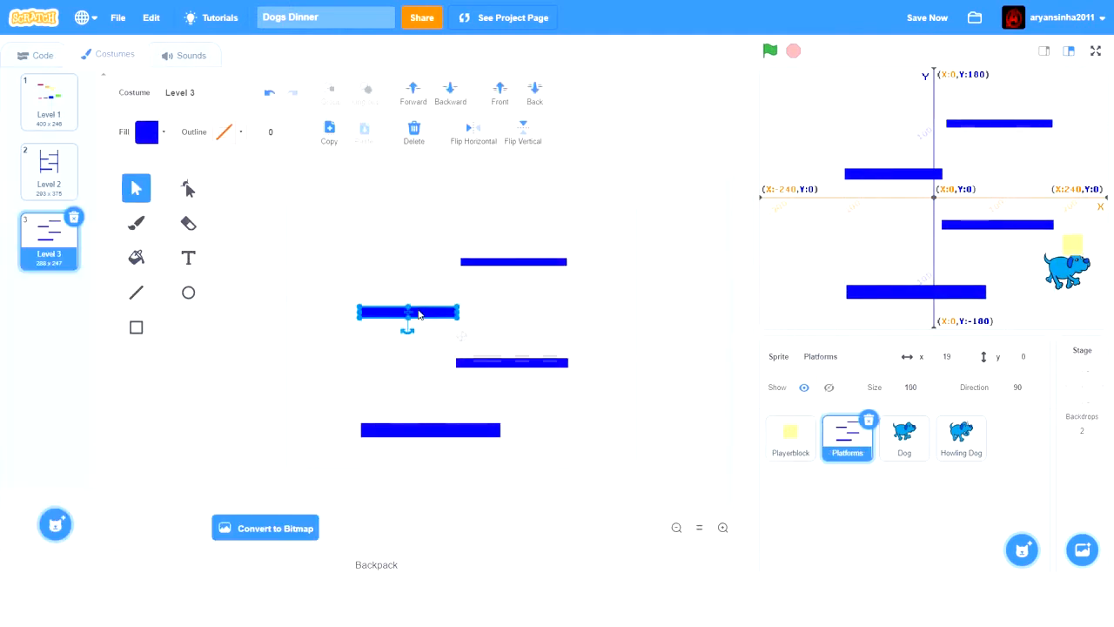
key("Delete")
left_click(485, 365)
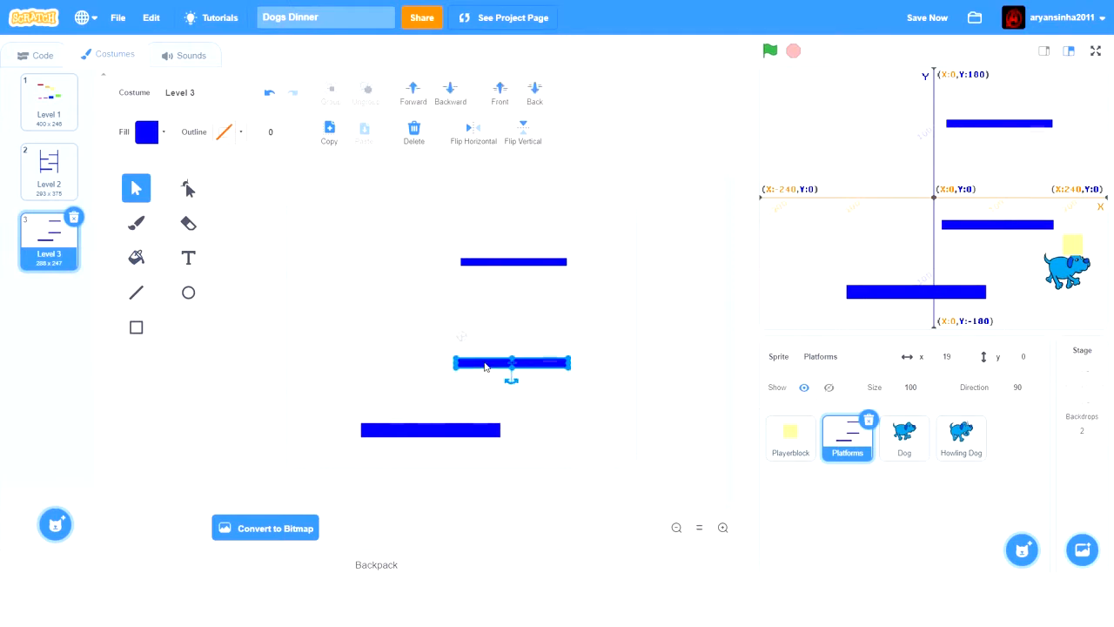
key("Delete")
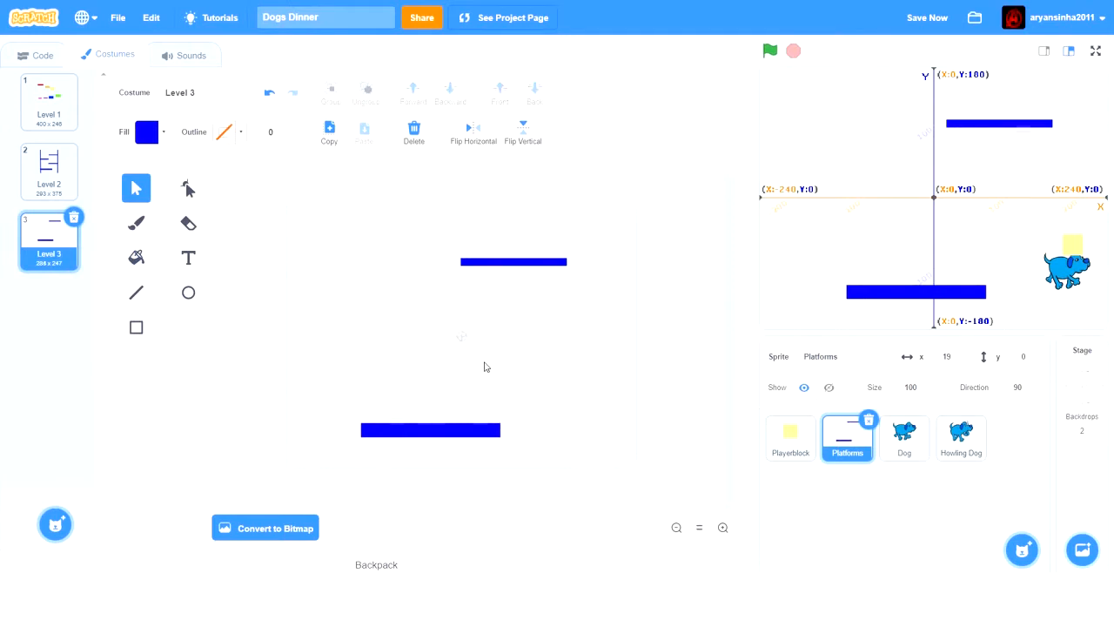
left_click(504, 261)
key("Delete")
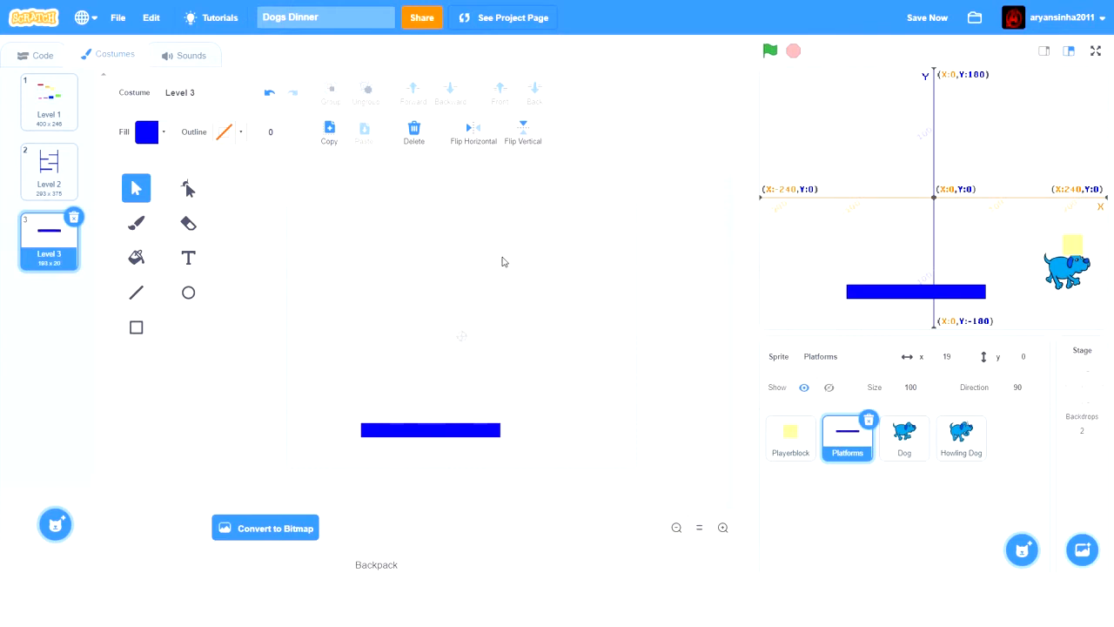
left_click_drag(399, 435, 423, 281)
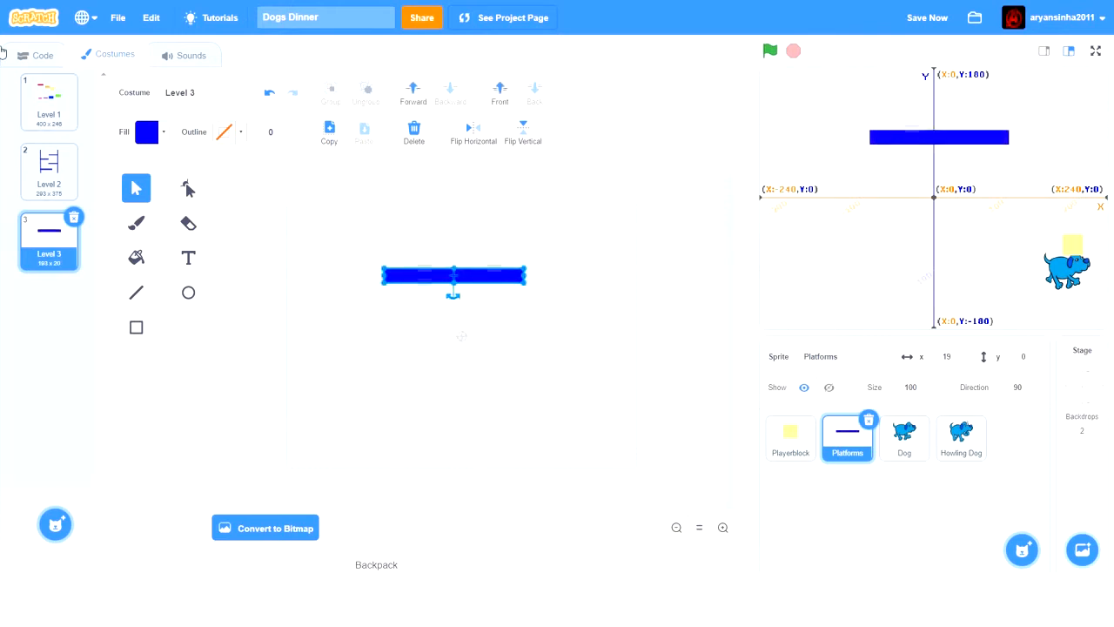
left_click(29, 103)
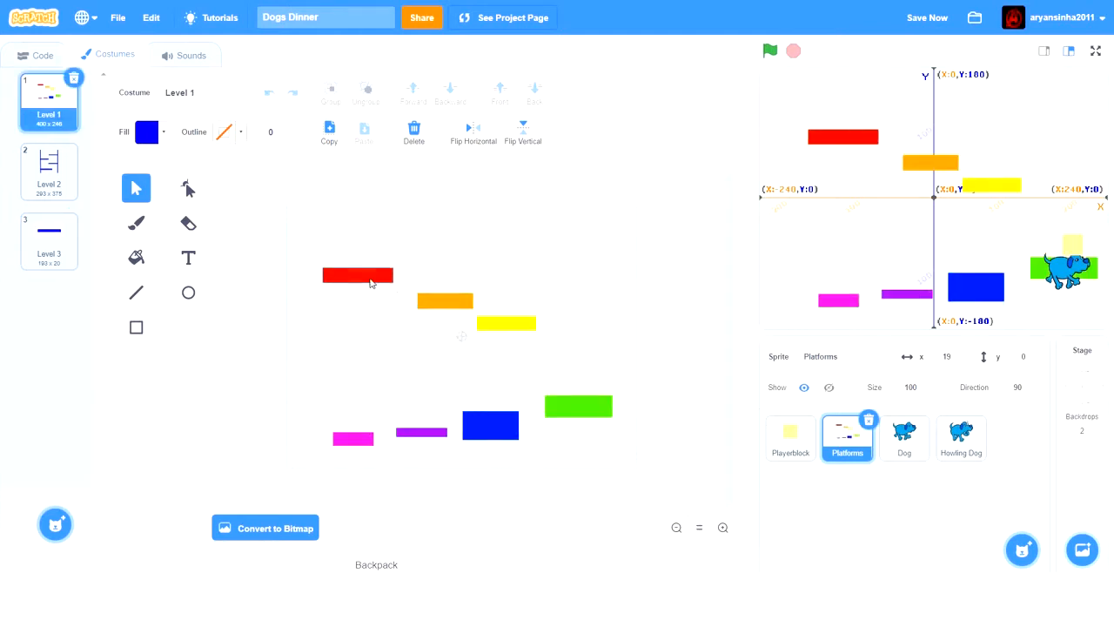
left_click(64, 190)
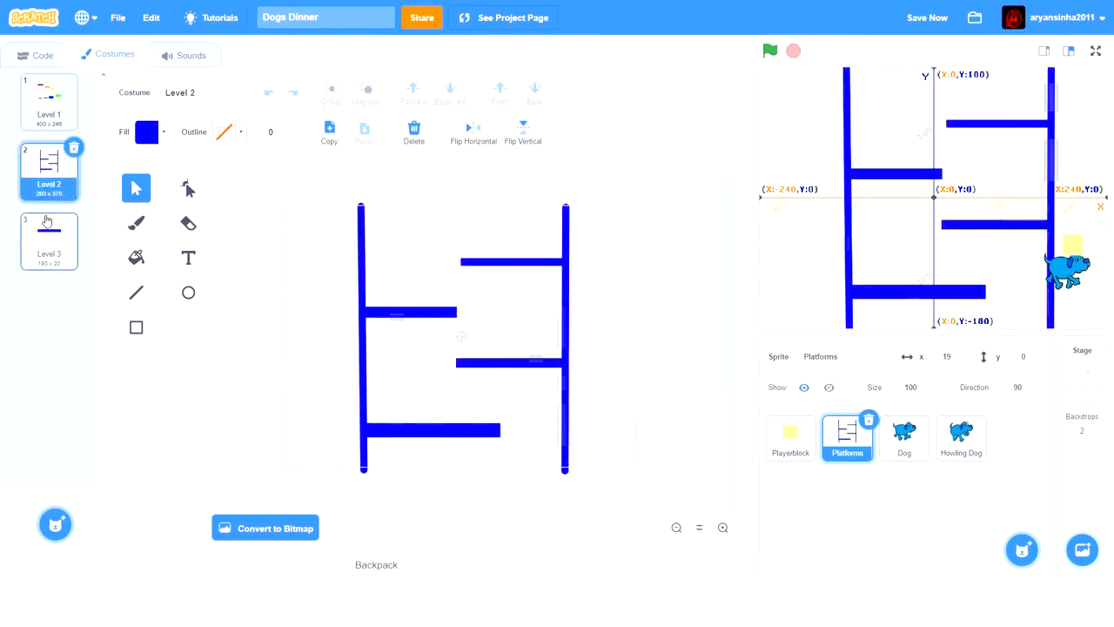
left_click(59, 244)
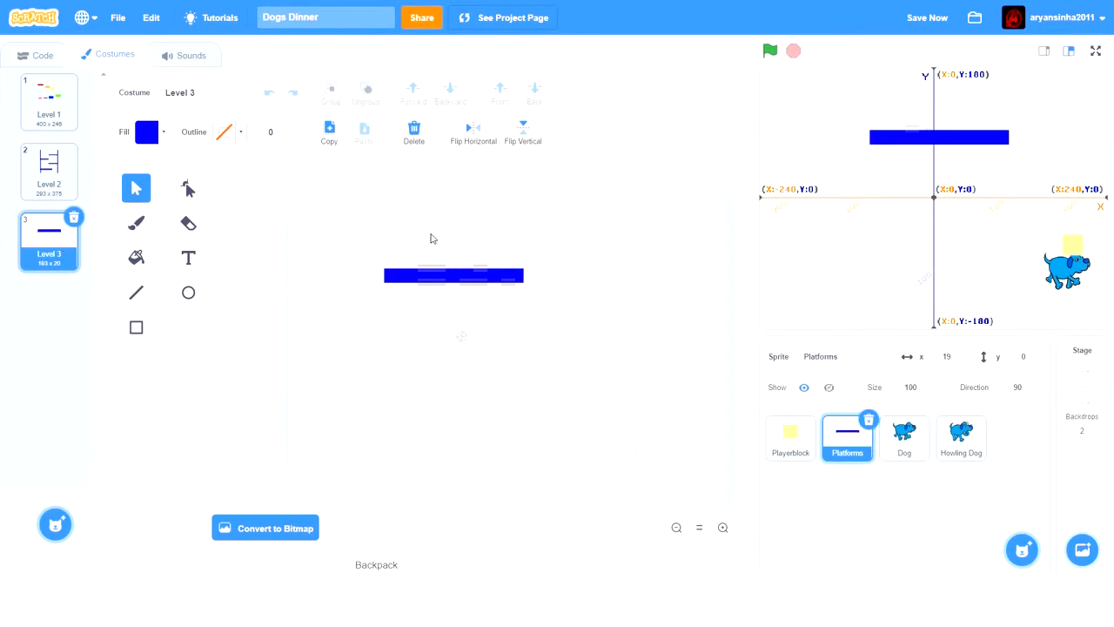
- Fill the remaining platform in the Level 3 costume with red, using a fill colour value of 100
left_click(137, 261)
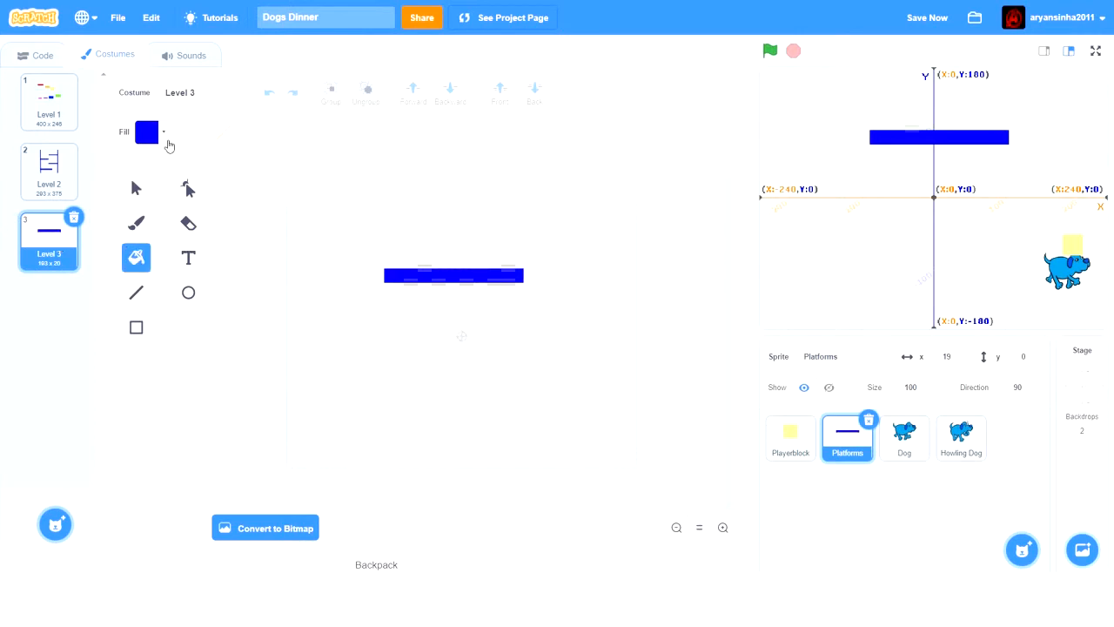
left_click(162, 133)
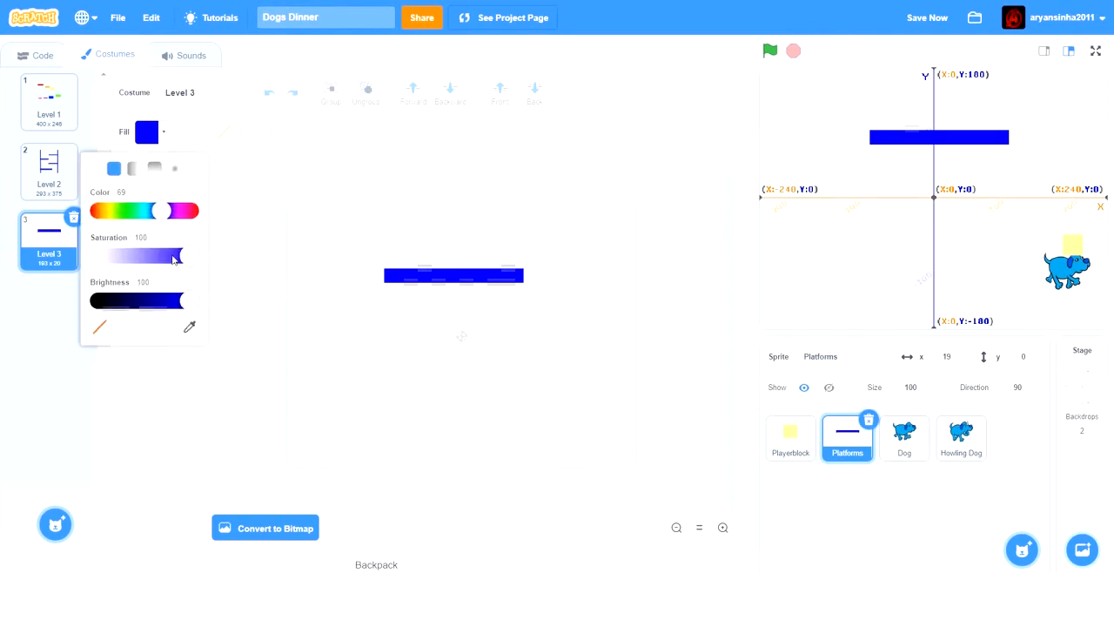
left_click_drag(162, 212, 257, 209)
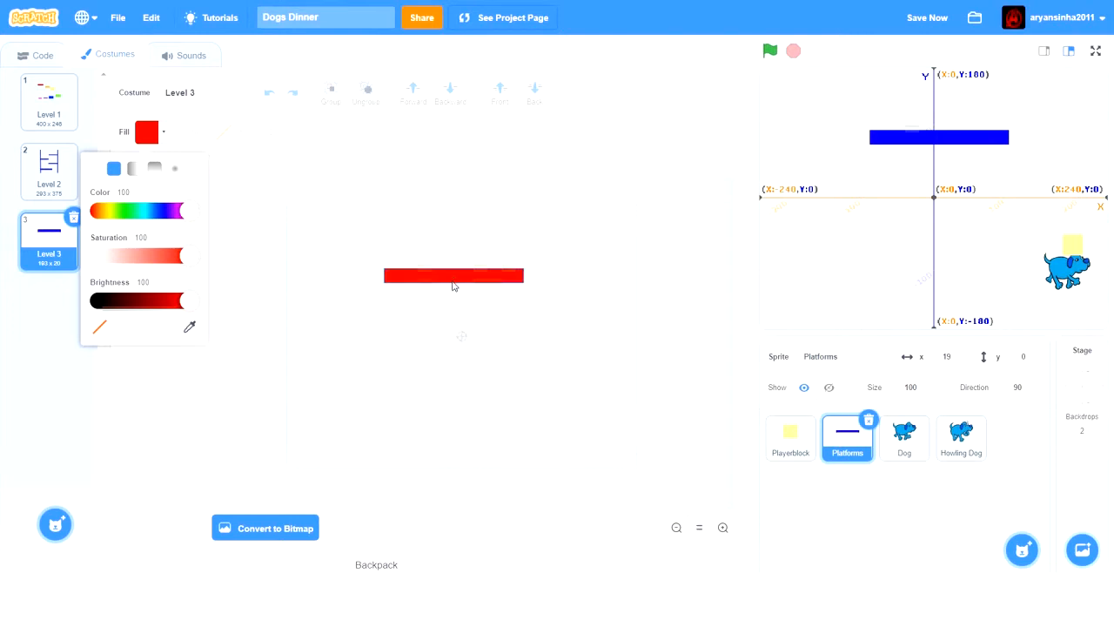
left_click_drag(193, 309, 298, 280)
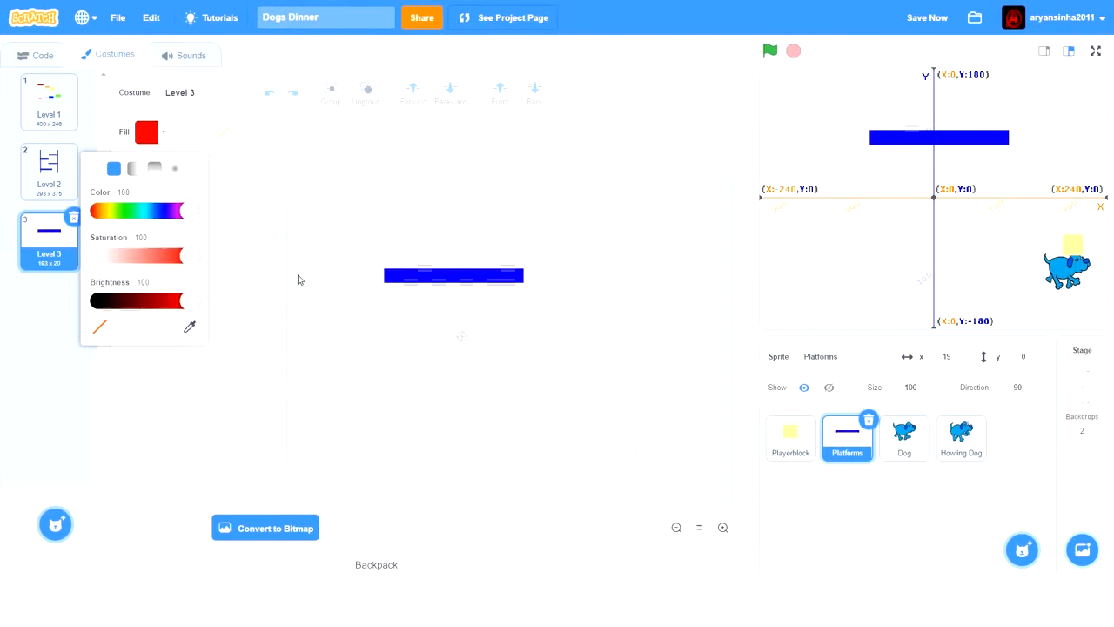
left_click(404, 280)
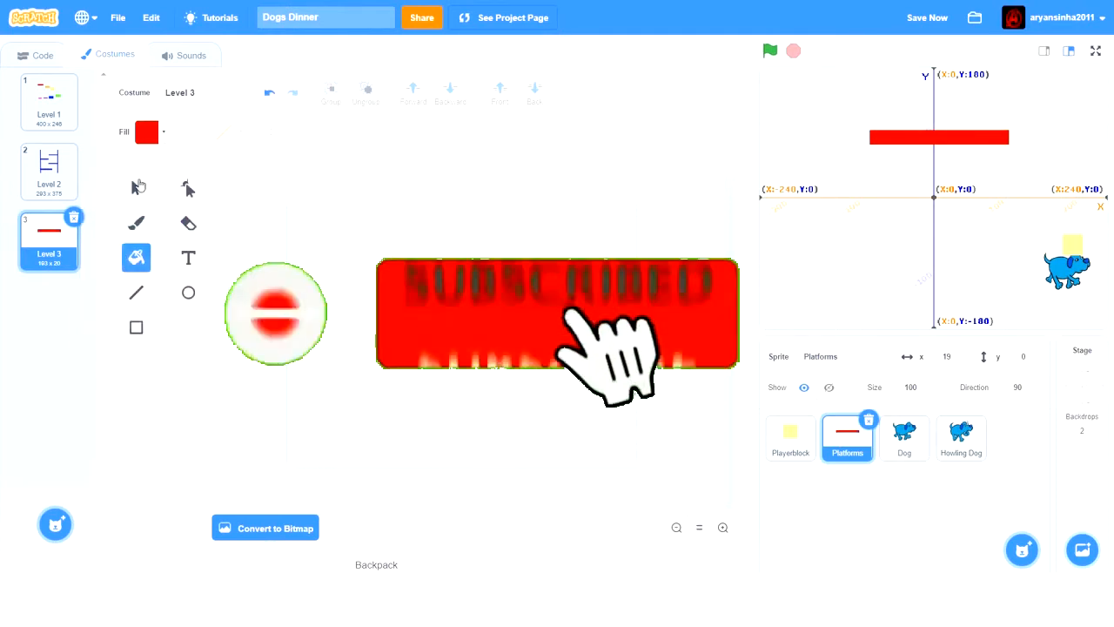
- Make the red platform in the Level 3 costume thinner, reducing its height to about 15
left_click(137, 187)
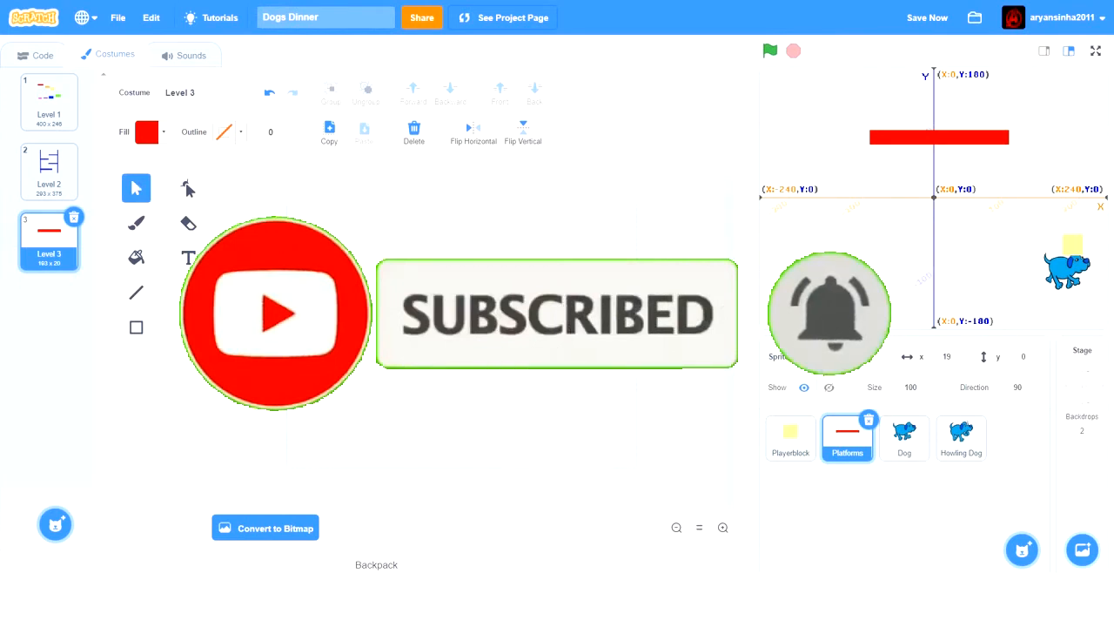
left_click(444, 280)
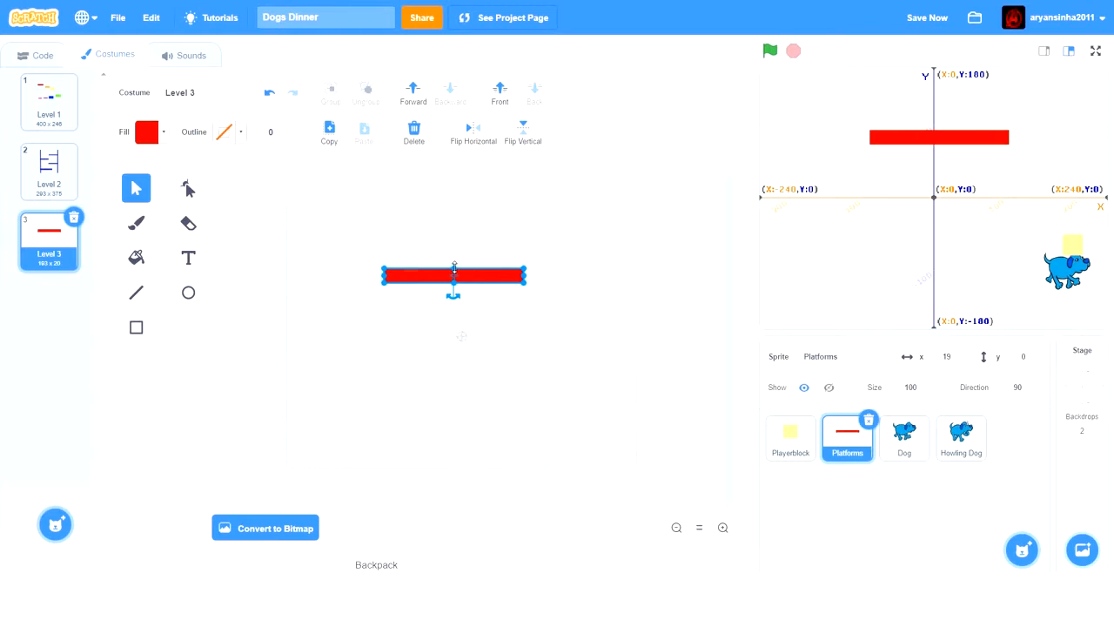
left_click_drag(455, 268, 454, 271)
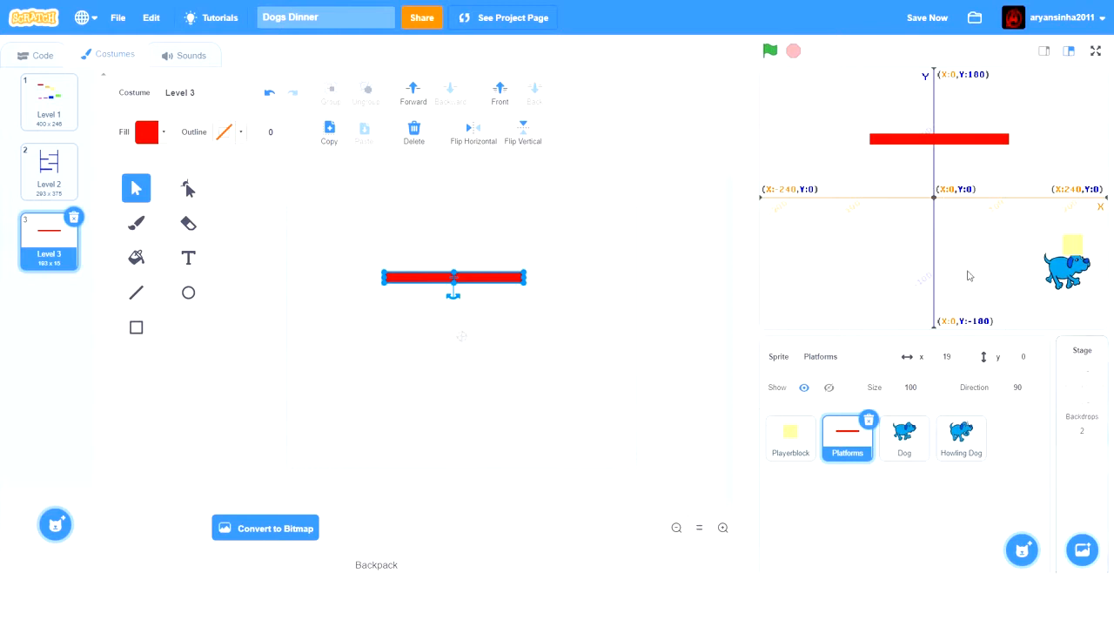
- Check the Level 1 costume, return to Level 3 and stretch the red platform rightward to a width of about 241
left_click(49, 106)
left_click(50, 251)
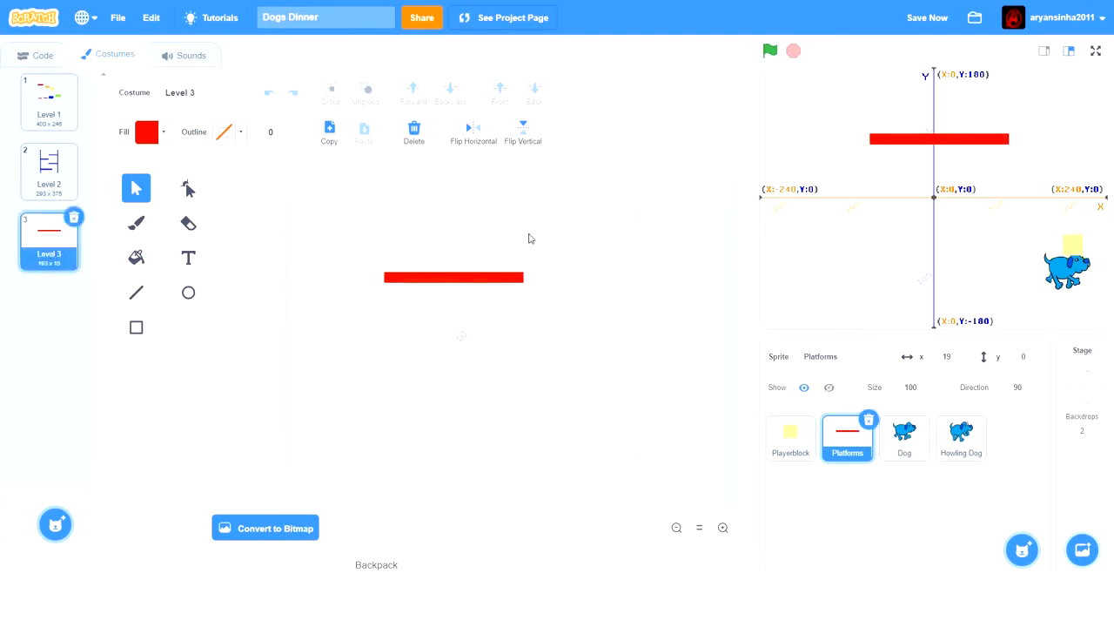
left_click(457, 279)
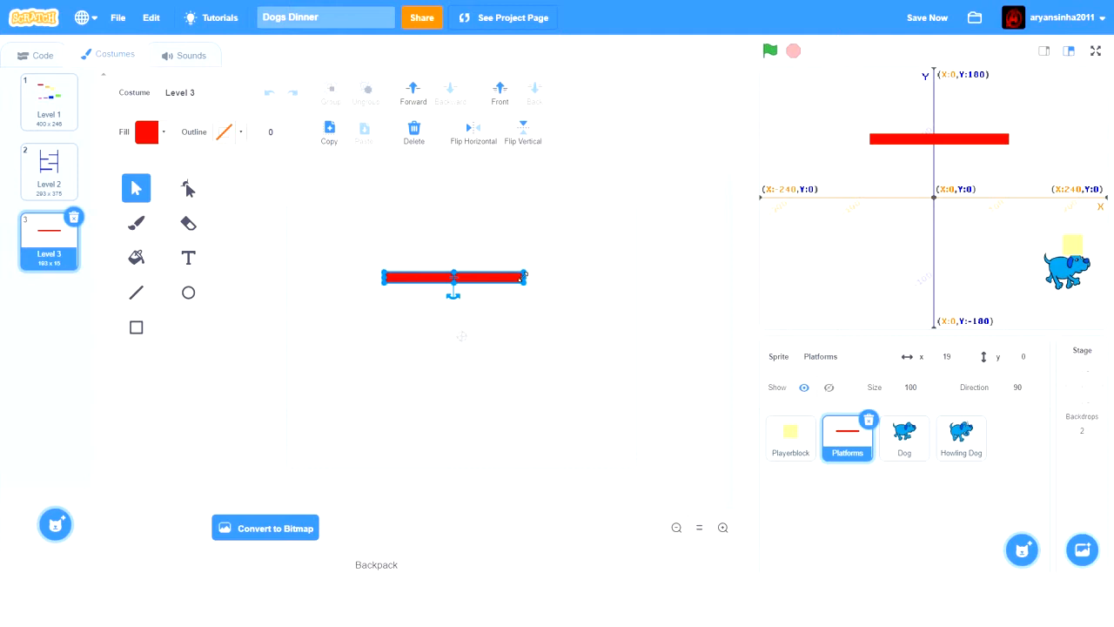
left_click_drag(524, 277, 558, 274)
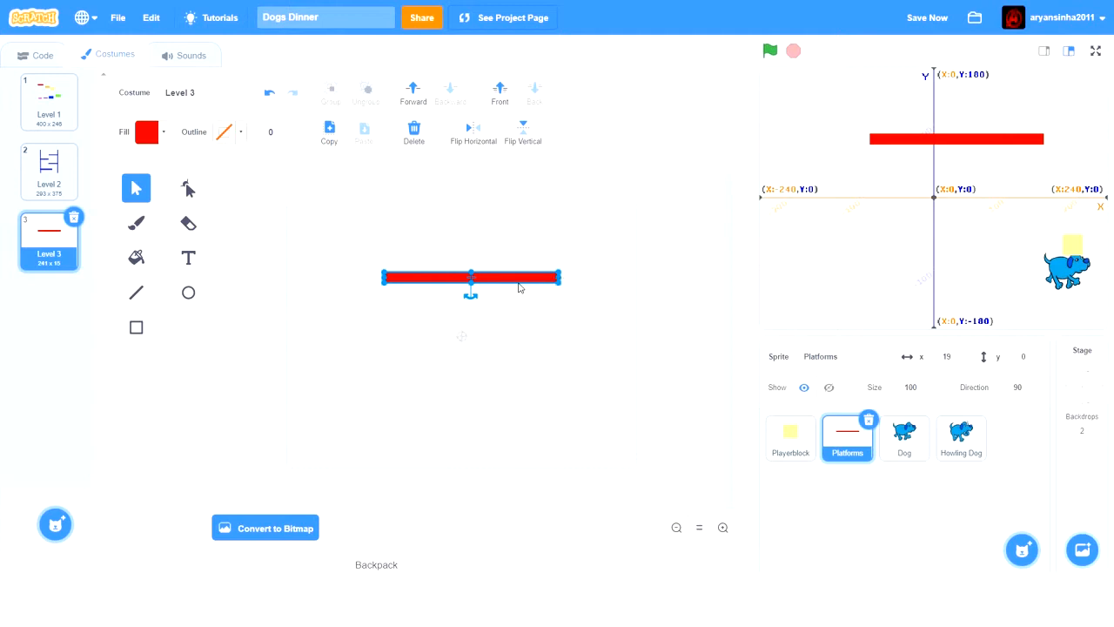
- Nudge the red platform slightly down and to the left, so its midpoint lies a little left of the canvas centre
key("Down")
key("Down")
key("Down")
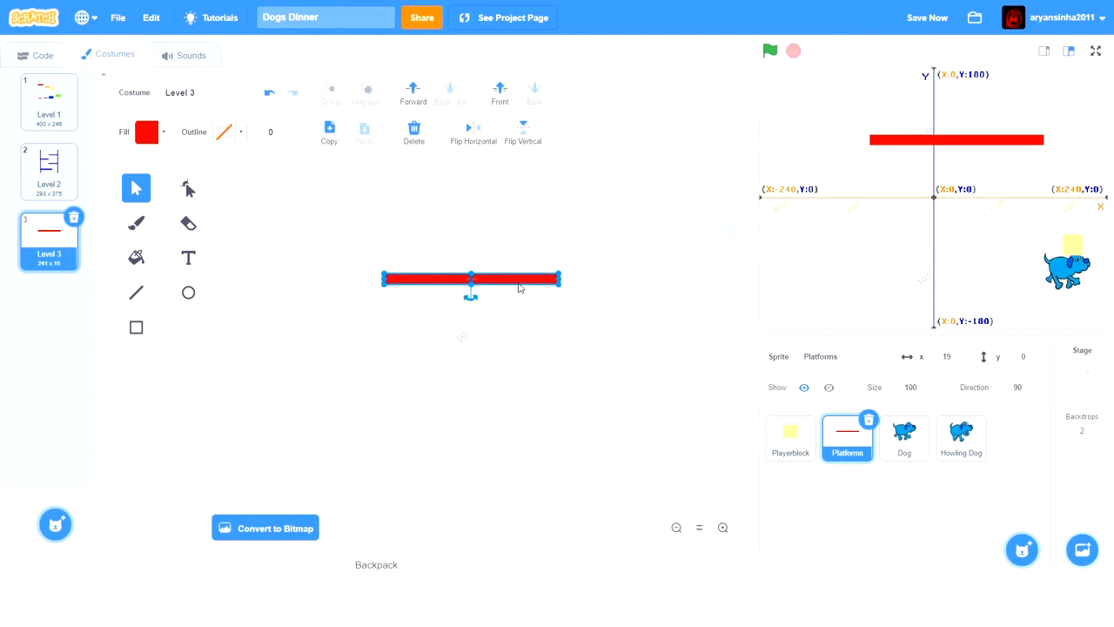
key("Down")
key("Down")
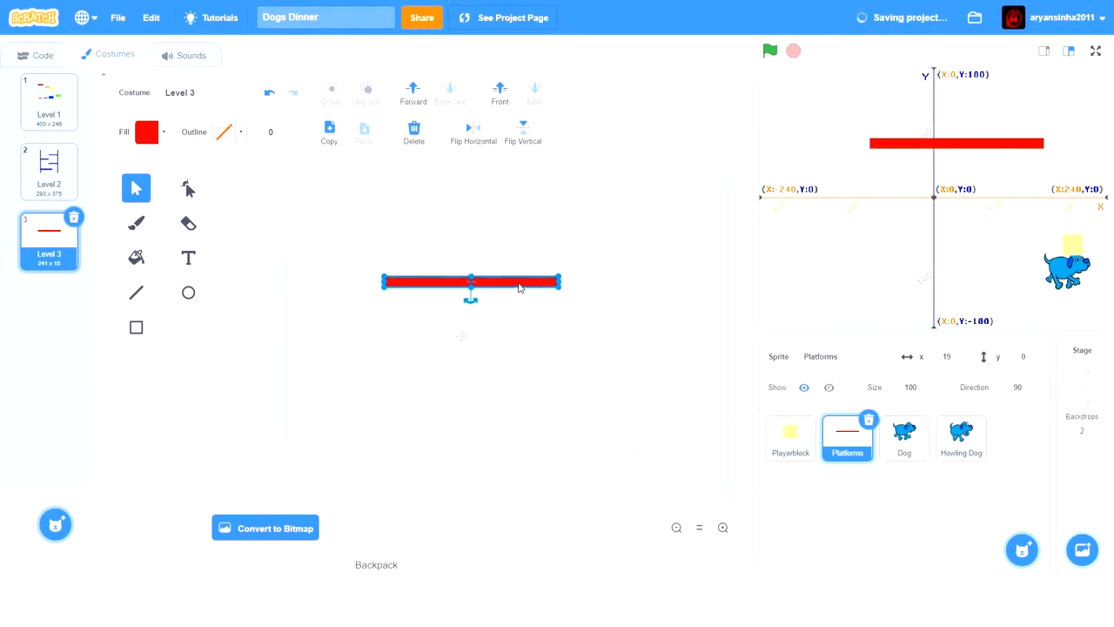
key("Left")
key("Left")
key("Left")
key("Left")
key("Left")
key("Left")
key("Left")
key("Left")
key("Left")
key("Left")
key("Left")
key("Left")
key("Left")
key("Left")
key("Left")
key("Left")
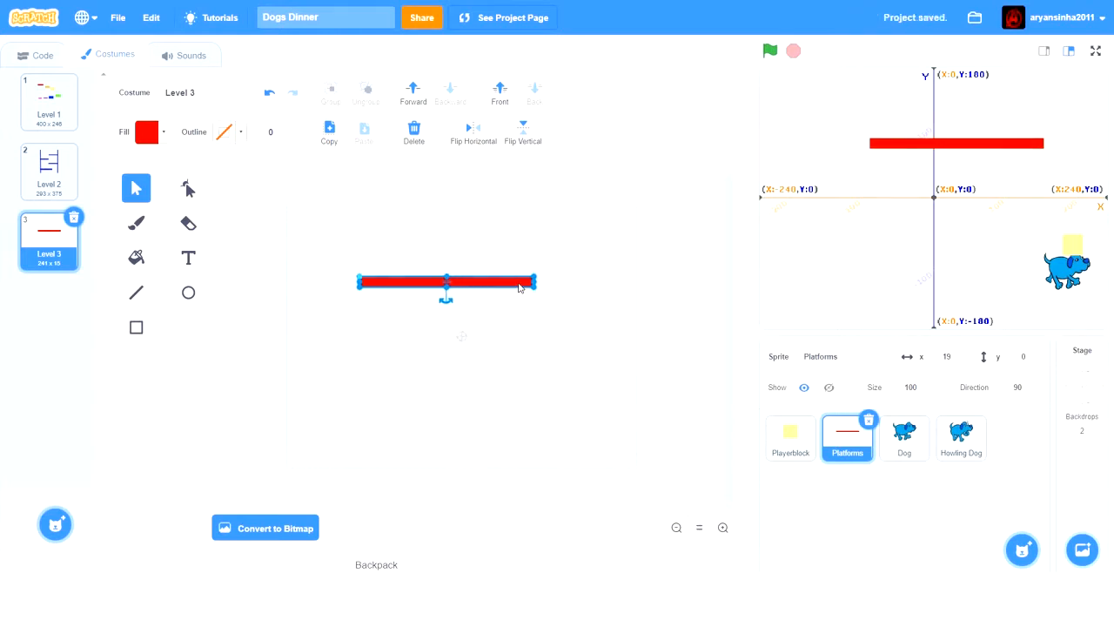
key("Left")
key("Left")
key("Left")
key("Left")
key("Left")
key("Left")
key("Left")
key("Left")
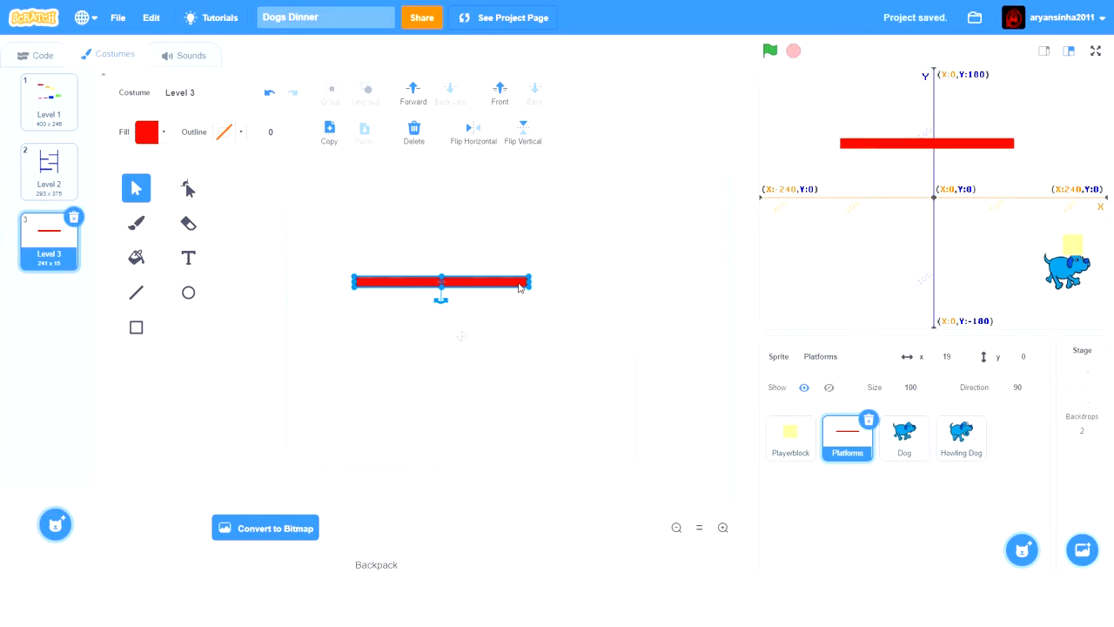
key("Left")
key("Left")
key("Left")
key("Left")
key("Left")
key("Left")
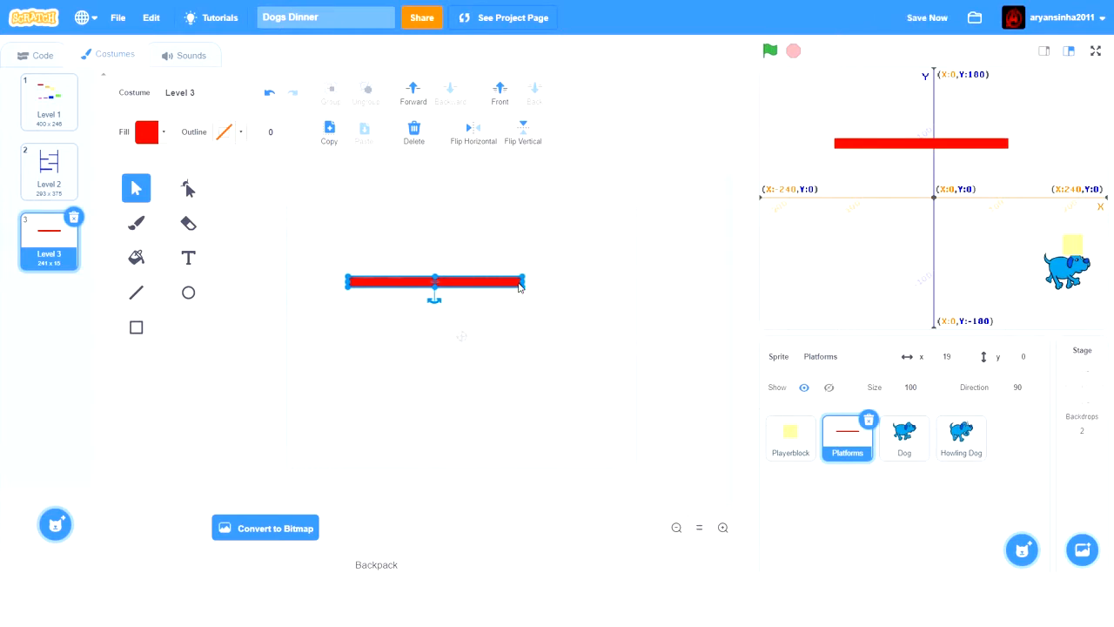
key("Left")
key("Left")
key("Left")
key("Left")
key("Left")
key("Down")
key("Down")
key("Down")
key("Down")
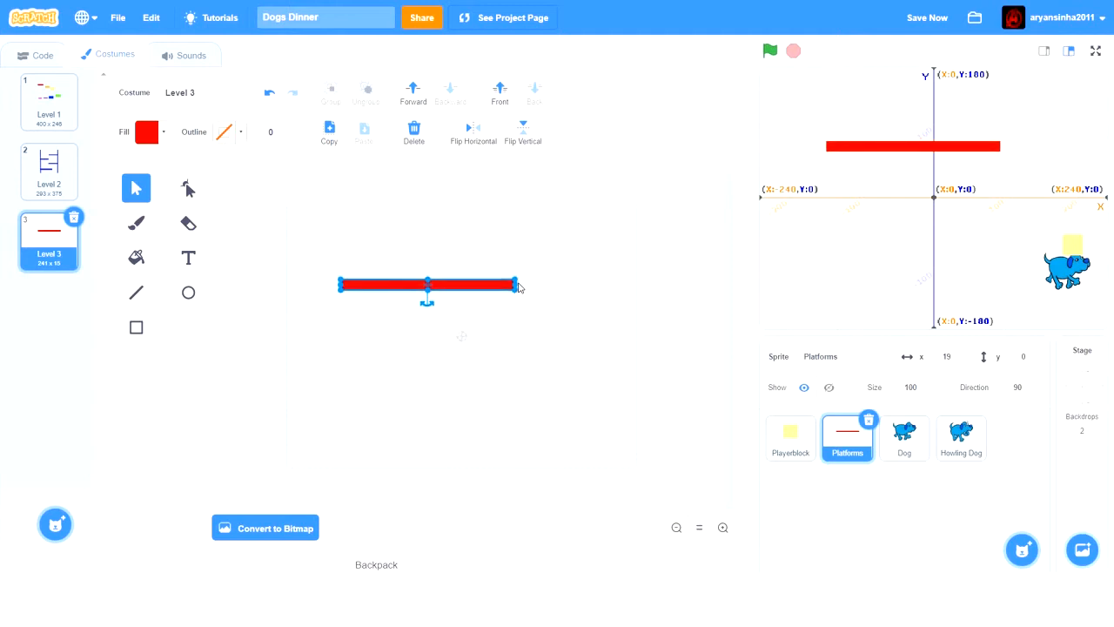
key("Up")
key("Down")
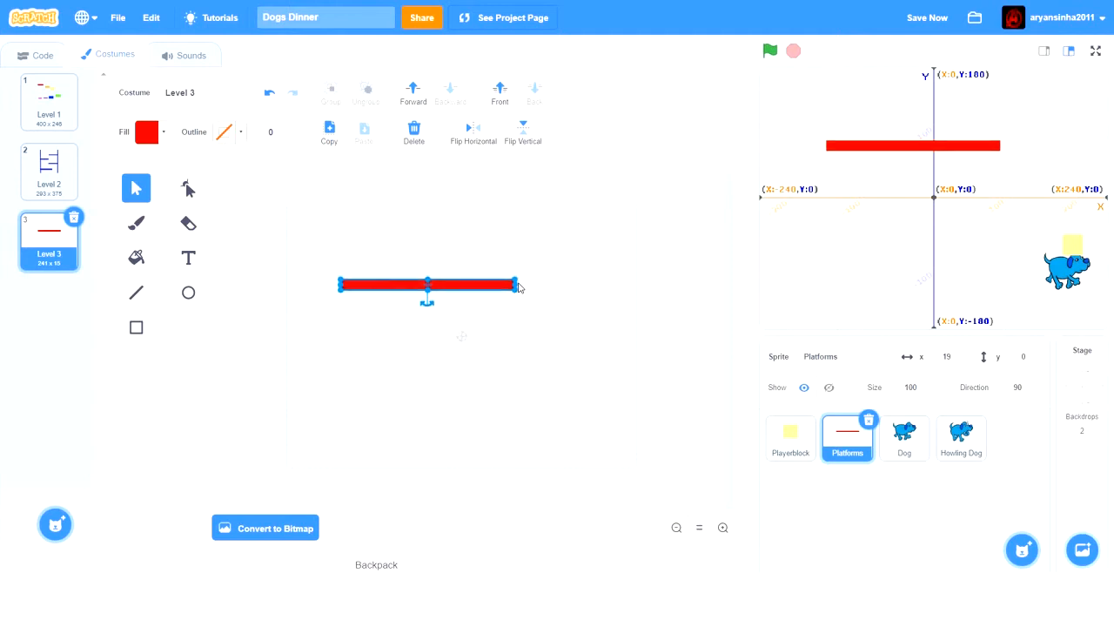
key("Down")
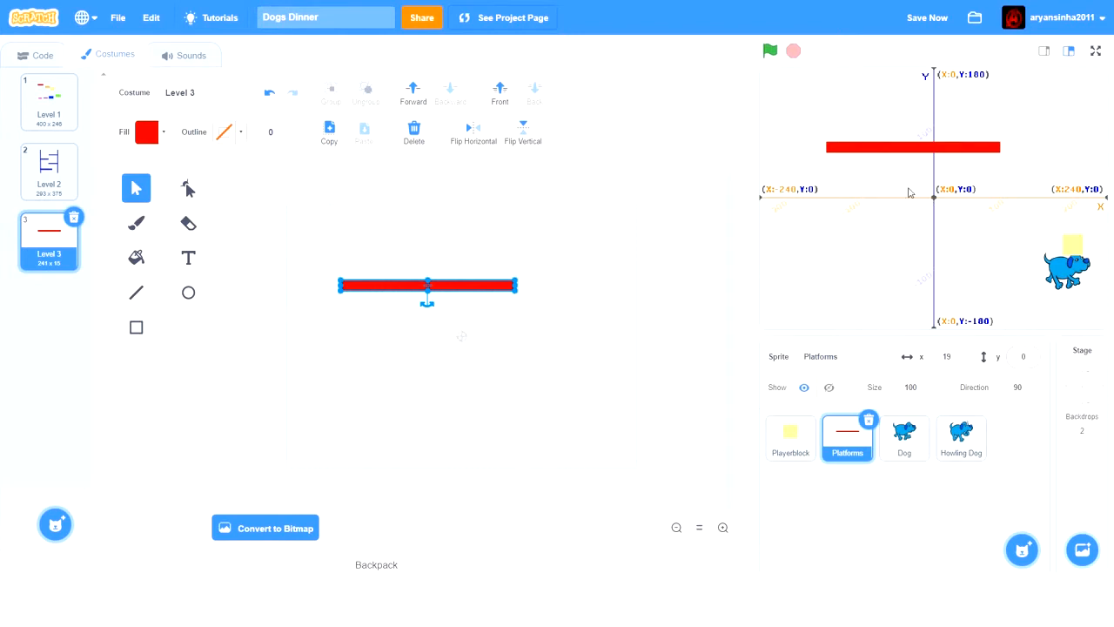
key("Left")
key("Left")
key("Left")
key("Left")
key("Left")
key("Left")
key("Left")
key("Left")
key("Left")
key("Left")
key("Left")
key("Left")
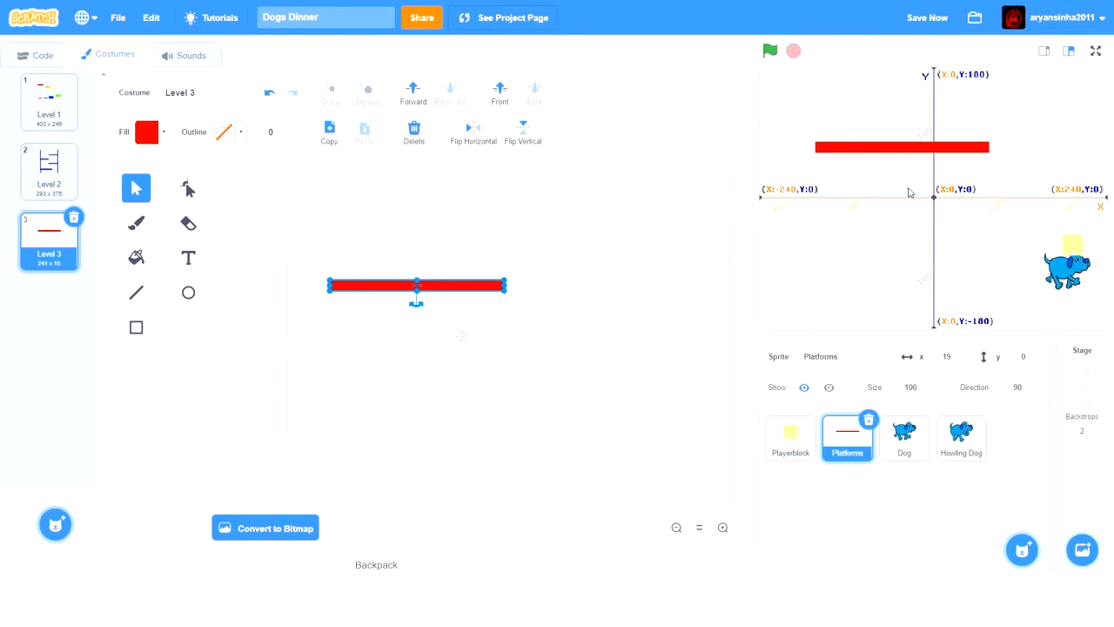
key("Right")
key("Right")
key("Right")
key("Right")
key("Right")
key("Right")
key("Down")
key("Down")
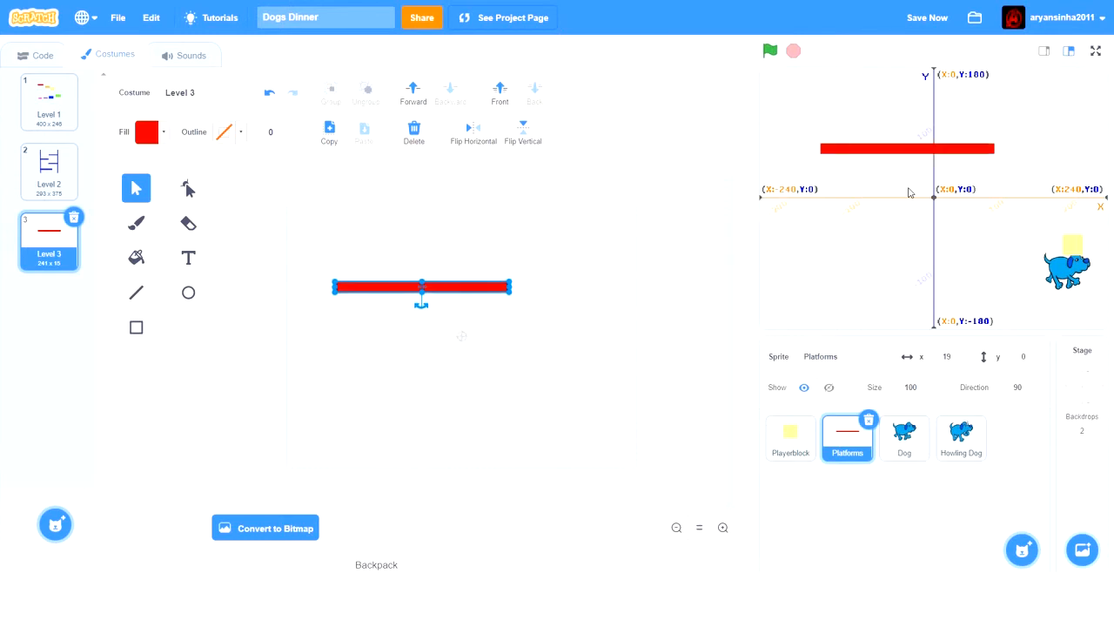
key("Right")
key("Right")
key("Right")
key("Right")
key("Right")
key("Right")
key("Right")
key("Right")
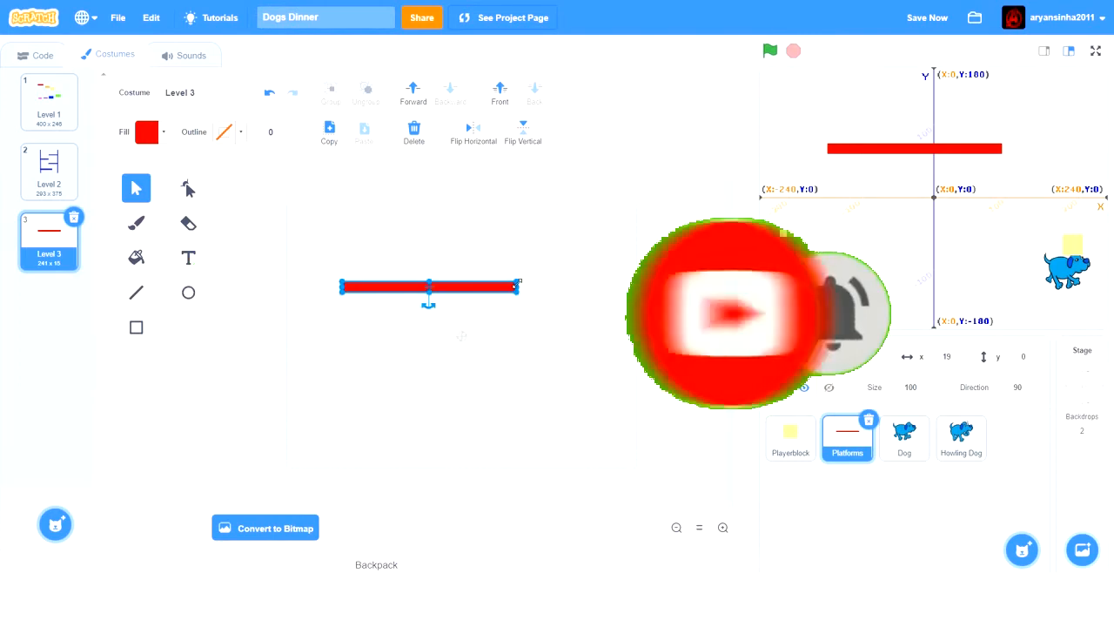
- Stretch the red platform rightward in stages to a width of about 329, finishing by trimming its right end back slightly
left_click_drag(515, 287, 542, 287)
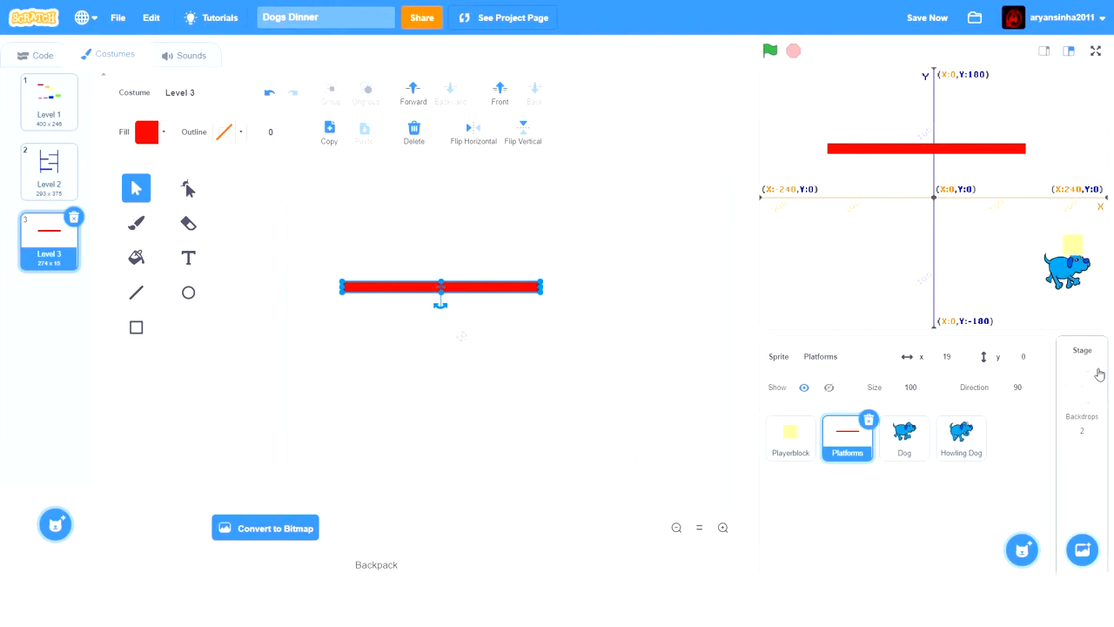
left_click(959, 439)
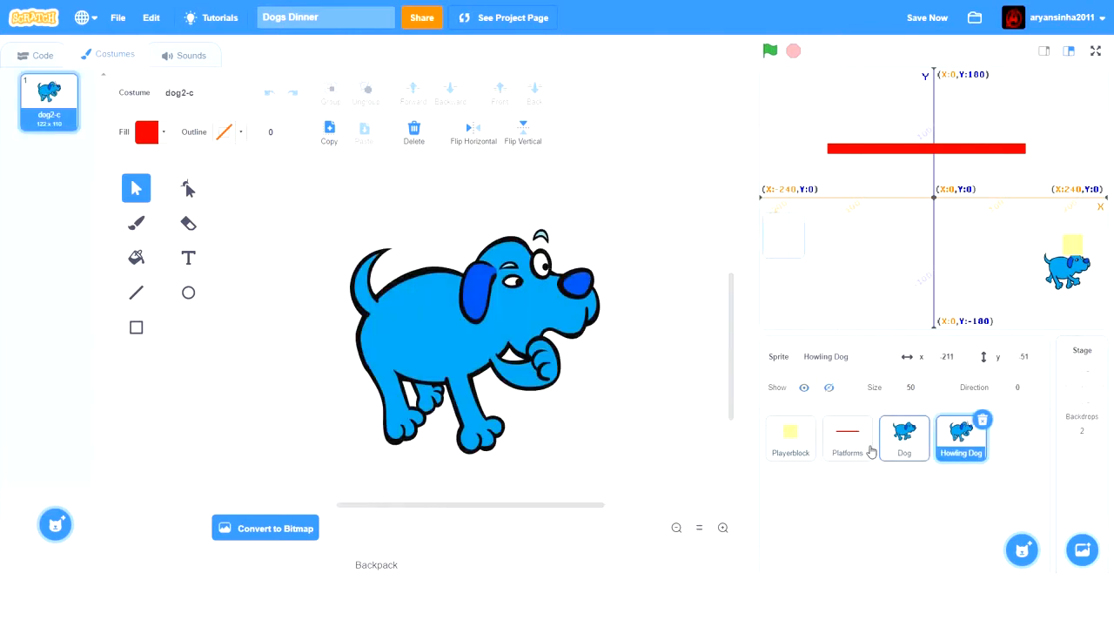
left_click(867, 455)
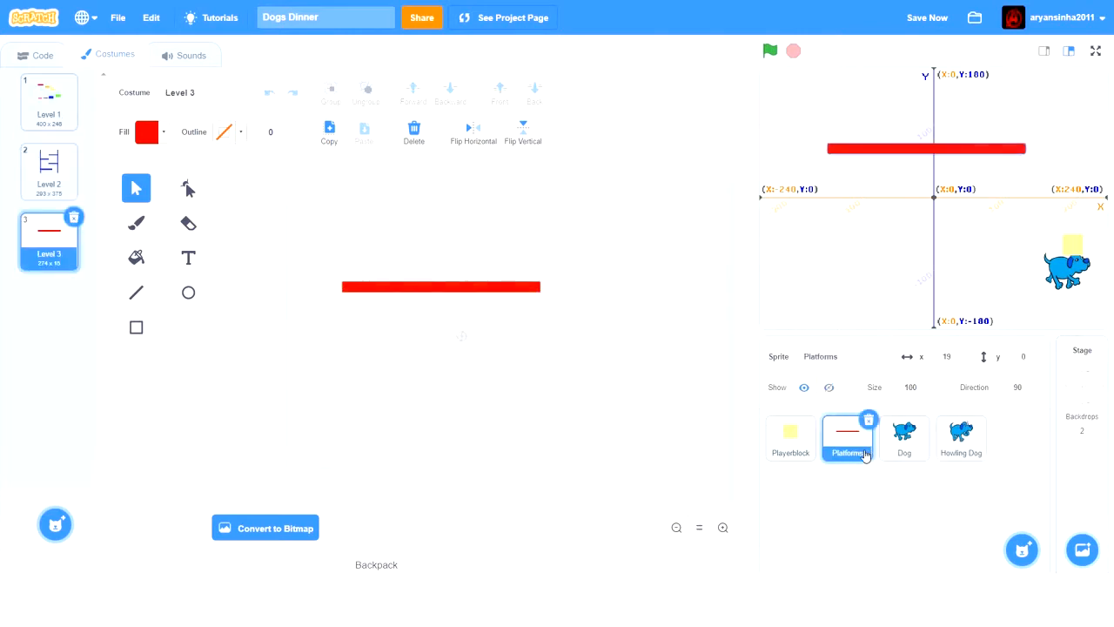
left_click(536, 289)
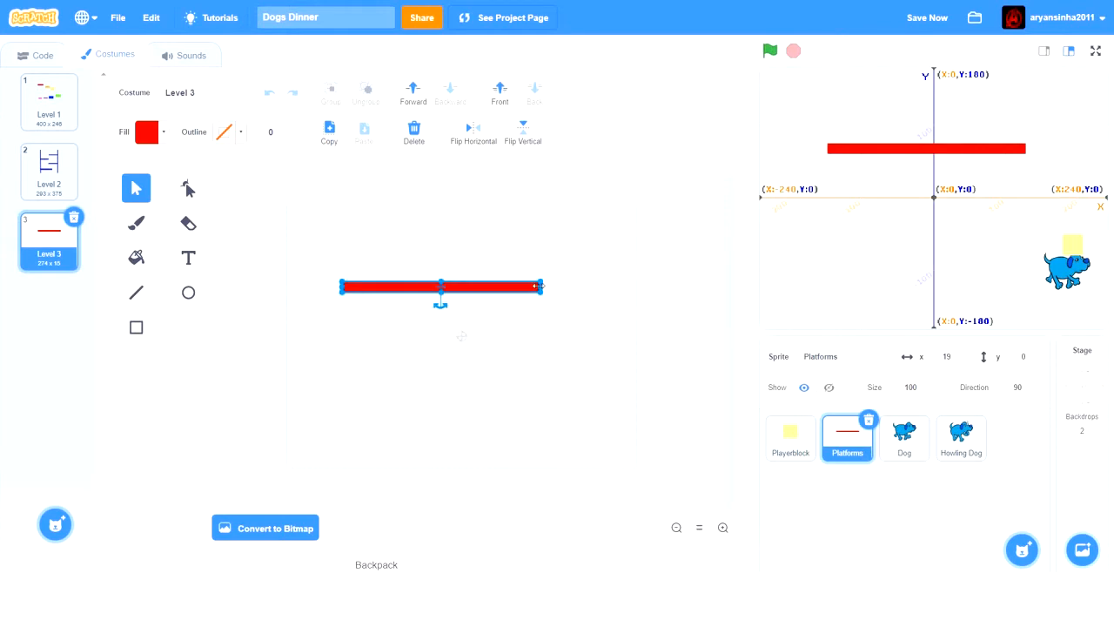
left_click_drag(540, 285, 557, 286)
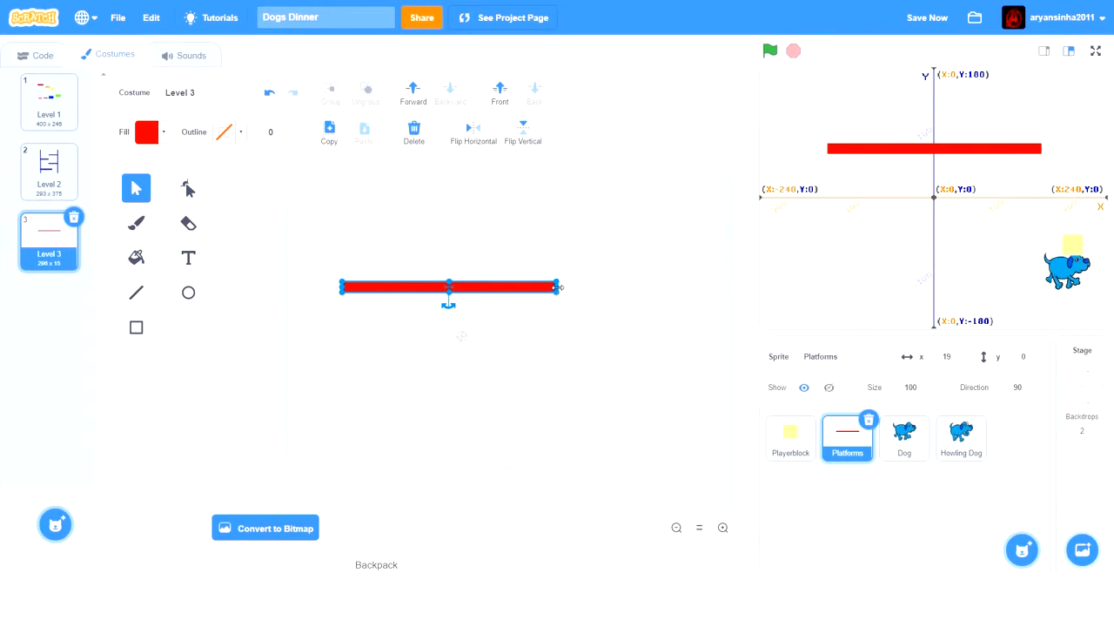
left_click_drag(557, 286, 570, 284)
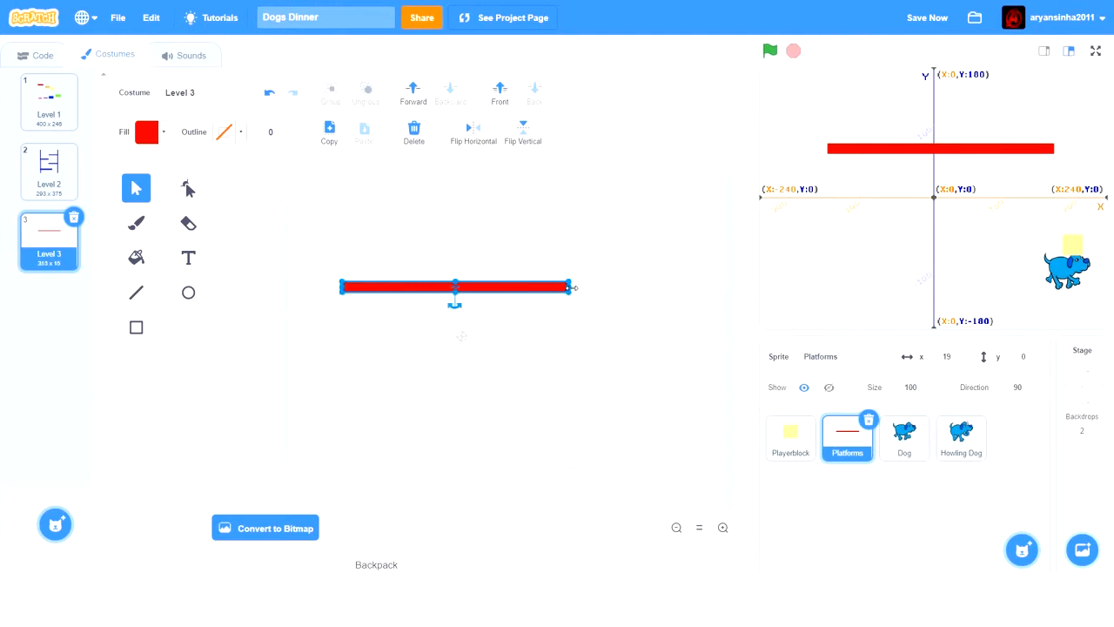
left_click_drag(568, 286, 584, 287)
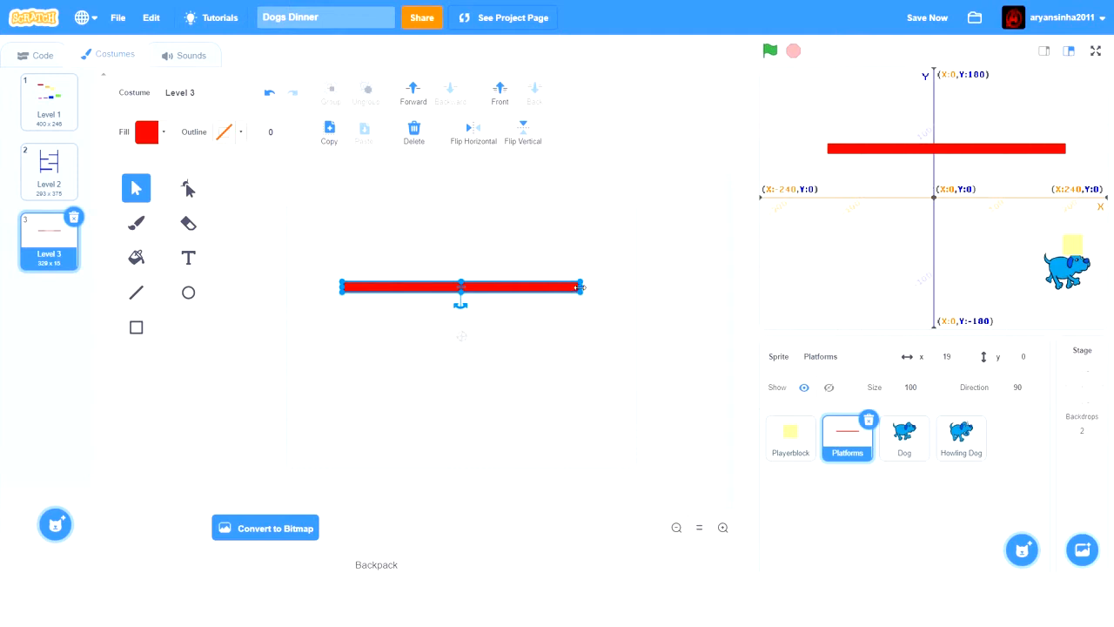
left_click_drag(581, 287, 572, 287)
- Add two copies of the long red platform, stacking them below the original with a gap between each
left_click(331, 135)
left_click(364, 132)
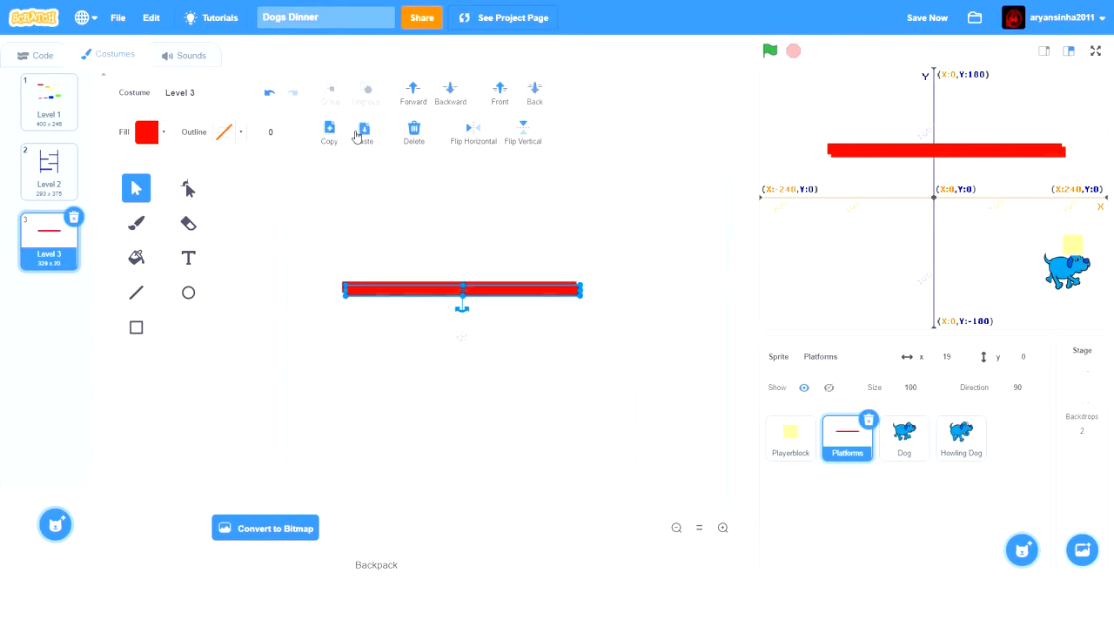
left_click_drag(373, 293, 367, 324)
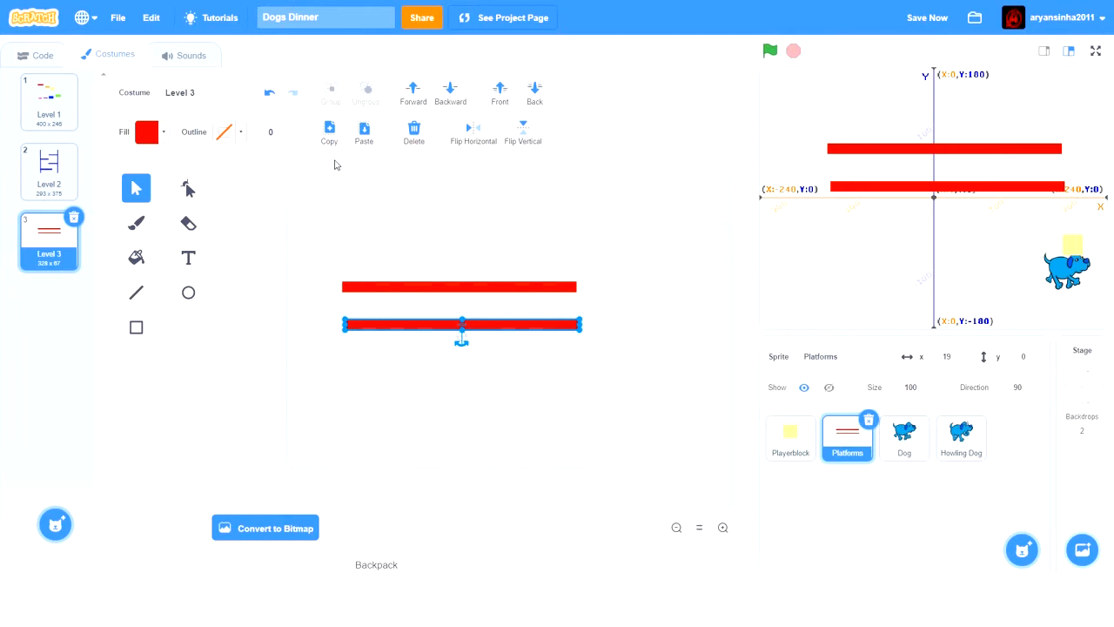
left_click(365, 131)
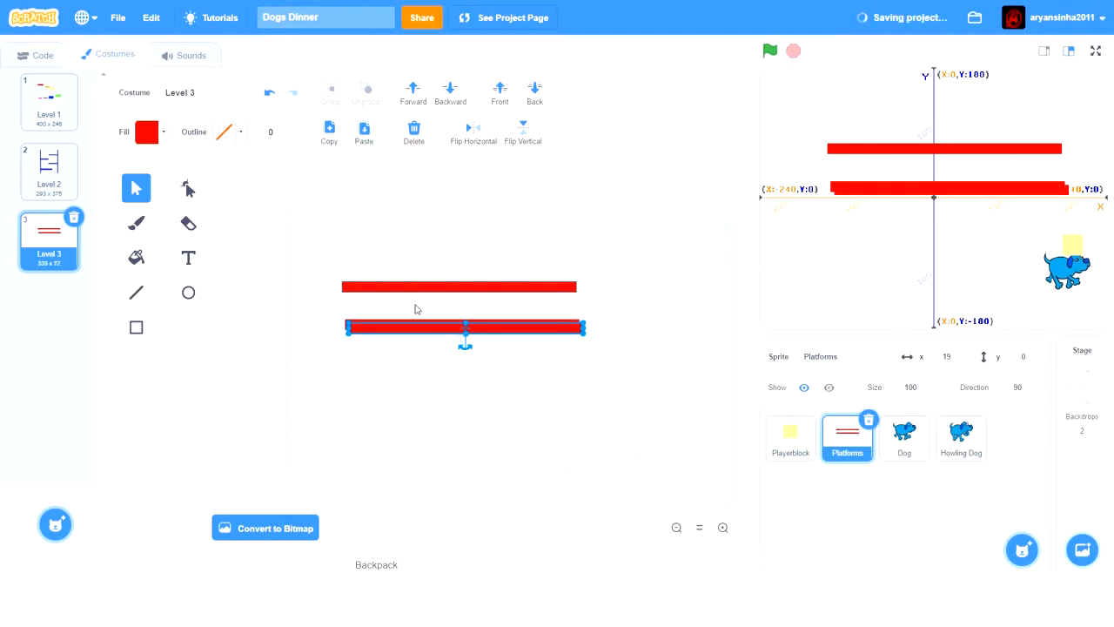
left_click_drag(392, 333, 390, 376)
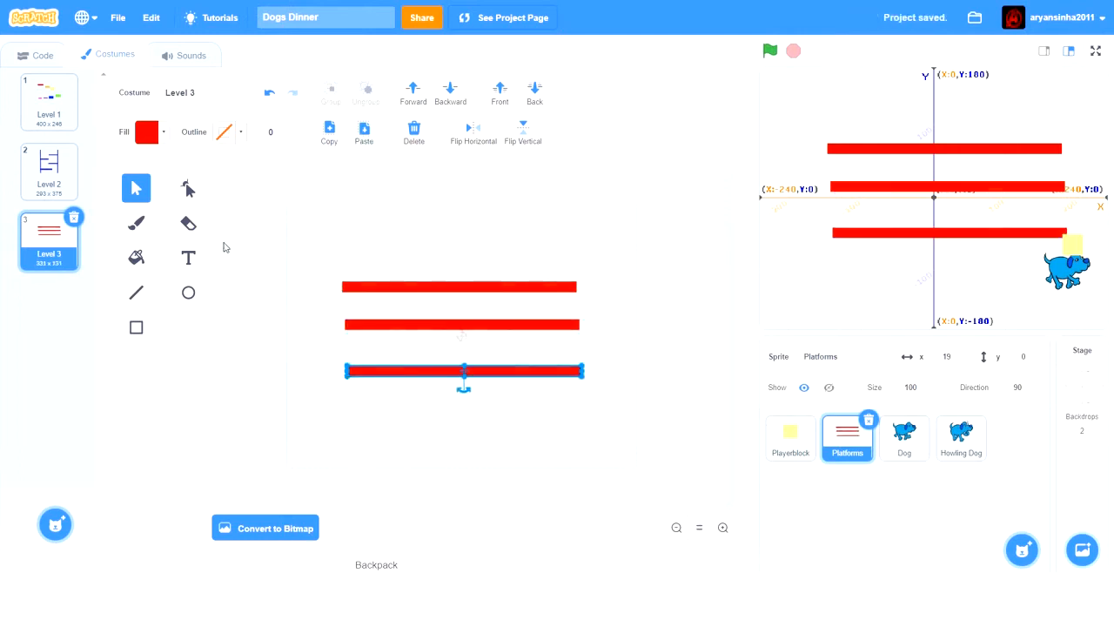
- Review the Level 1 and Level 2 costumes, return to Level 3 and shorten the middle red platform into a small, taller block
left_click(45, 90)
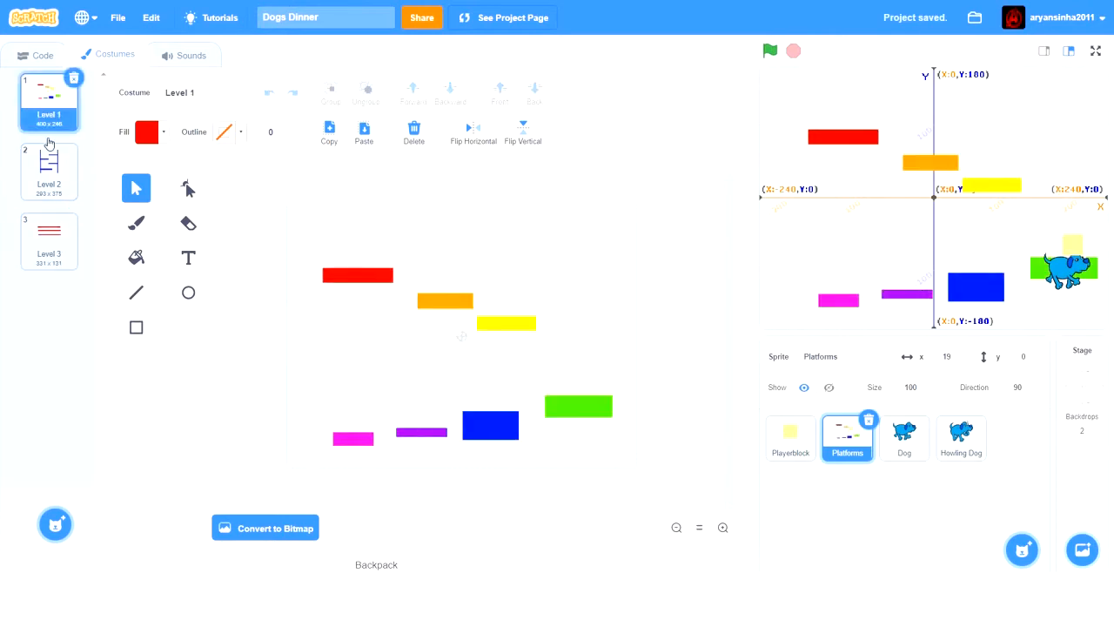
left_click(48, 172)
left_click(63, 245)
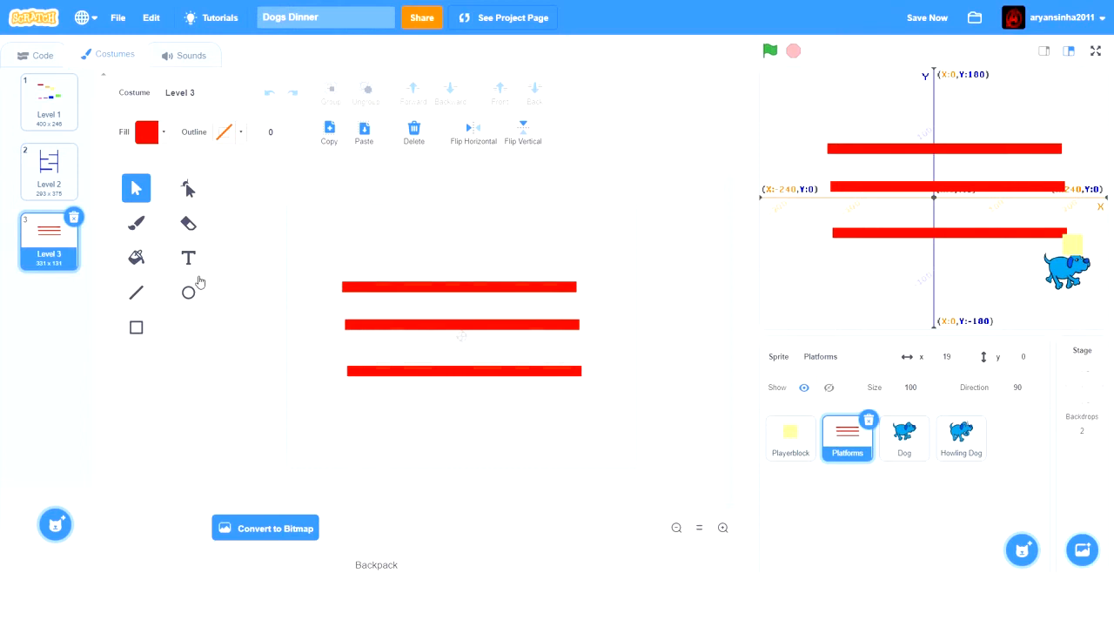
left_click(348, 289)
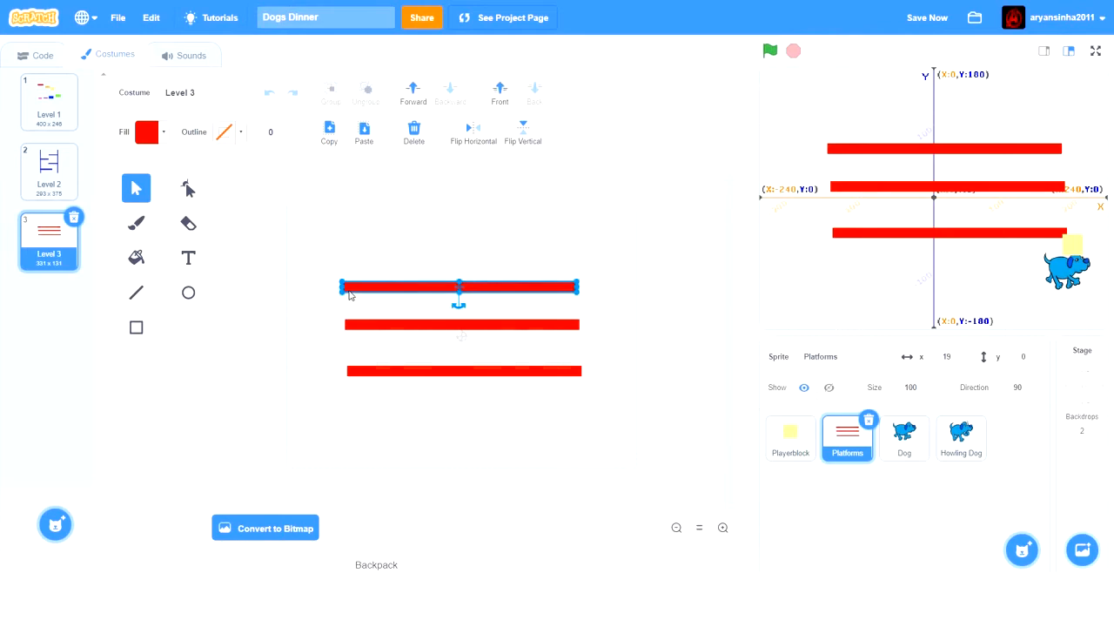
left_click(387, 329)
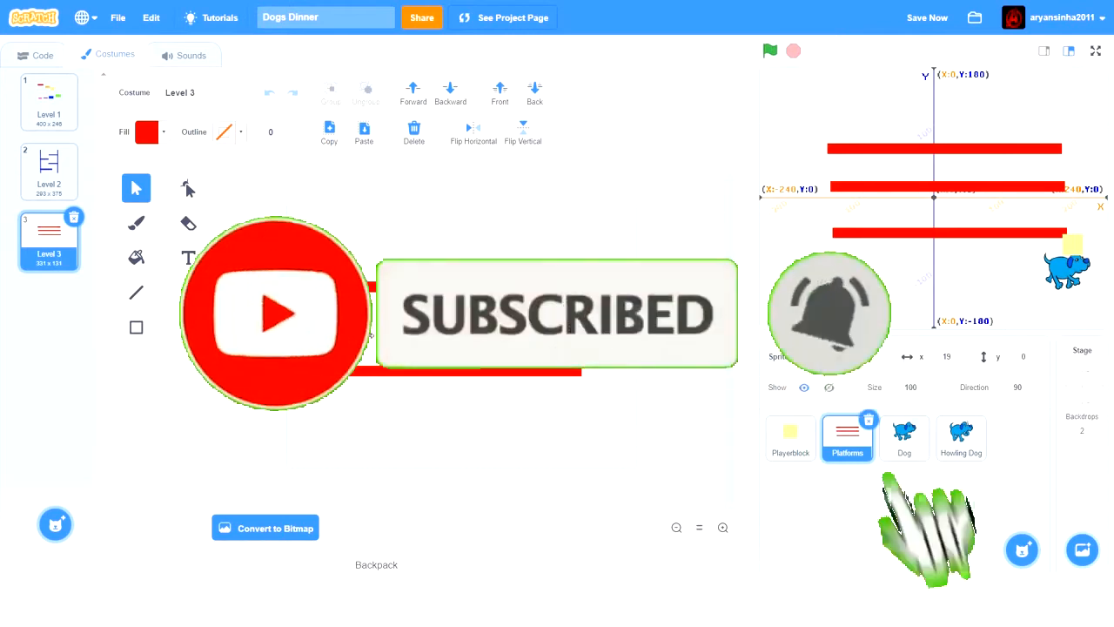
left_click_drag(579, 325, 361, 316)
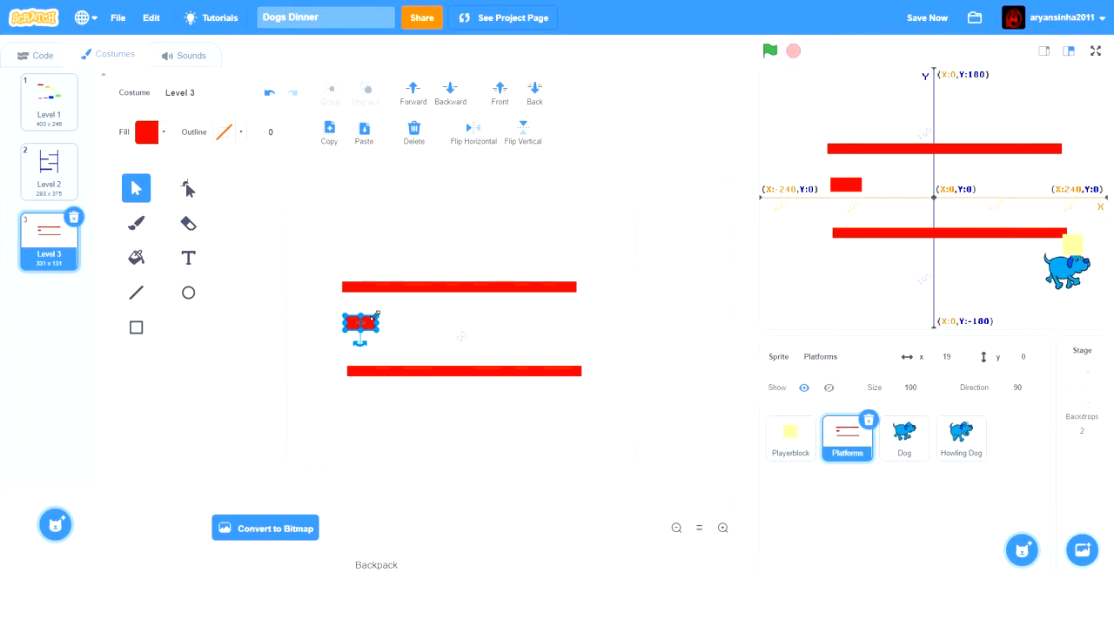
left_click_drag(359, 314, 359, 305)
left_click_drag(374, 319, 374, 319)
- Move the small red block up and slightly right so it stands on the top platform near its left end
key("Up")
key("Up")
key("Up")
key("Up")
key("Up")
key("Up")
key("Up")
key("Up")
key("Up")
key("Up")
key("Up")
key("Up")
key("Up")
key("Up")
key("Up")
key("Up")
key("Up")
key("Up")
key("Up")
key("Up")
key("Up")
key("Right")
key("Right")
key("Right")
key("Right")
key("Right")
key("Right")
key("Right")
key("Right")
key("Right")
key("Right")
key("Right")
key("Right")
key("Right")
key("Right")
key("Right")
key("Right")
key("Right")
key("Right")
key("Right")
key("Right")
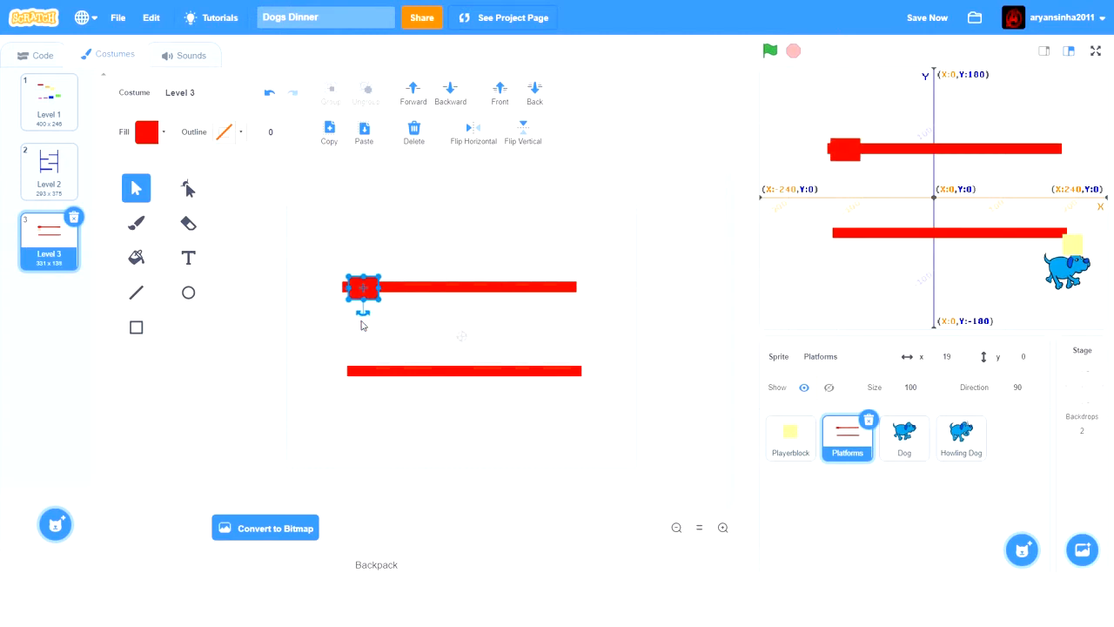
key("Up")
key("Up")
key("Up")
key("Up")
key("Up")
key("Up")
key("Up")
key("Up")
key("Up")
key("Up")
key("Up")
key("Up")
key("Up")
key("Up")
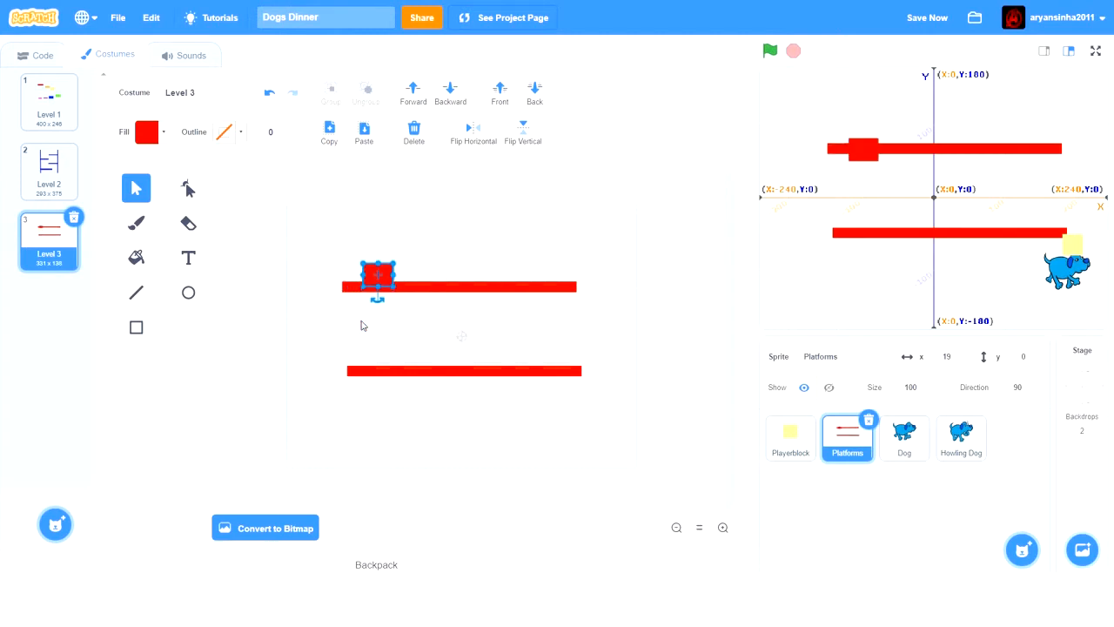
- Shift the small red block right along the top platform to stand about a third of the way across, and deselect it
key("Right")
key("Right")
key("Right")
key("Right")
key("Right")
key("Right")
key("Right")
key("Right")
key("Right")
key("Right")
key("Right")
key("Right")
key("Right")
key("Right")
key("Right")
key("Right")
key("Right")
key("Right")
key("Right")
key("Right")
key("Right")
key("Right")
key("Right")
key("Right")
key("Right")
key("Right")
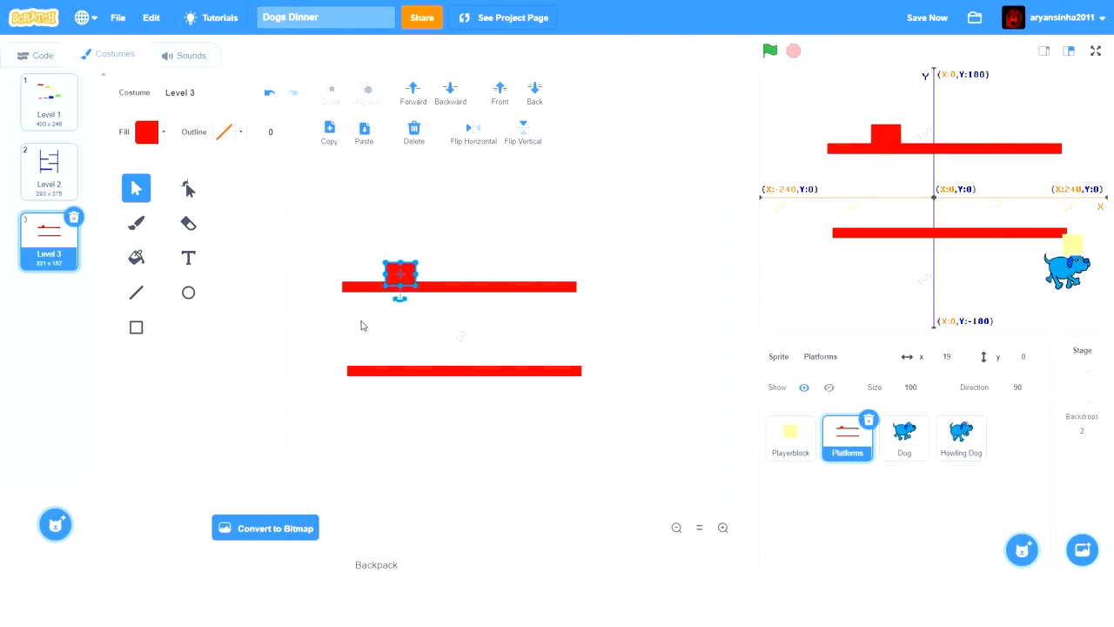
key("Right")
key("Right")
key("Right")
key("Right")
key("Right")
key("Right")
key("Right")
key("Right")
key("Right")
key("Right")
key("Right")
key("Right")
key("Right")
key("Right")
key("Right")
key("Right")
key("Right")
key("Right")
key("Right")
key("Right")
key("Right")
key("Right")
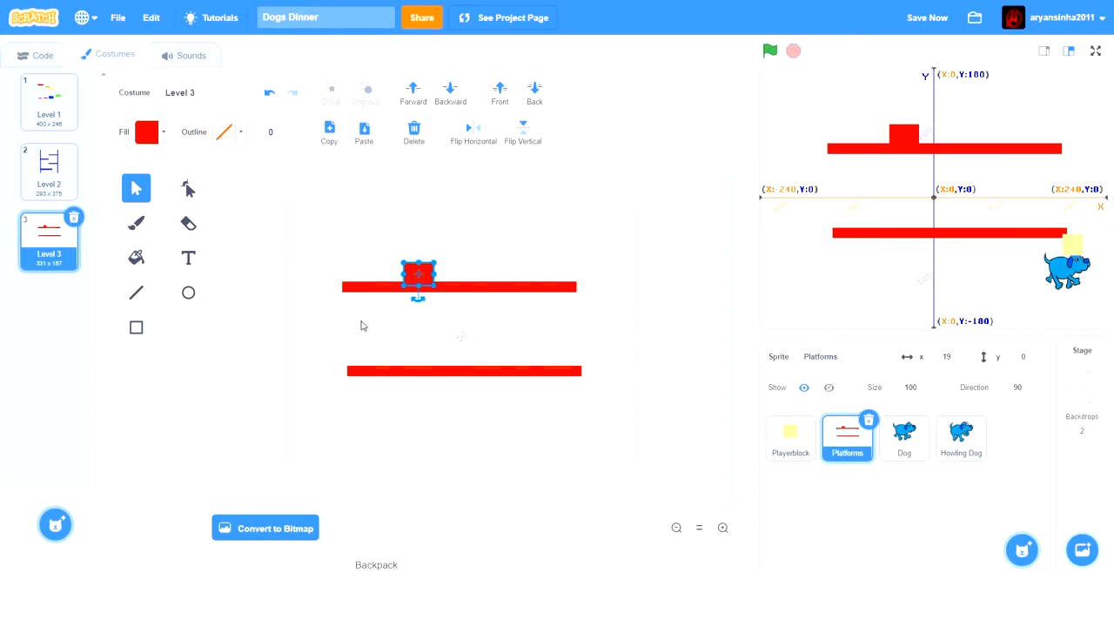
key("Right")
left_click(621, 330)
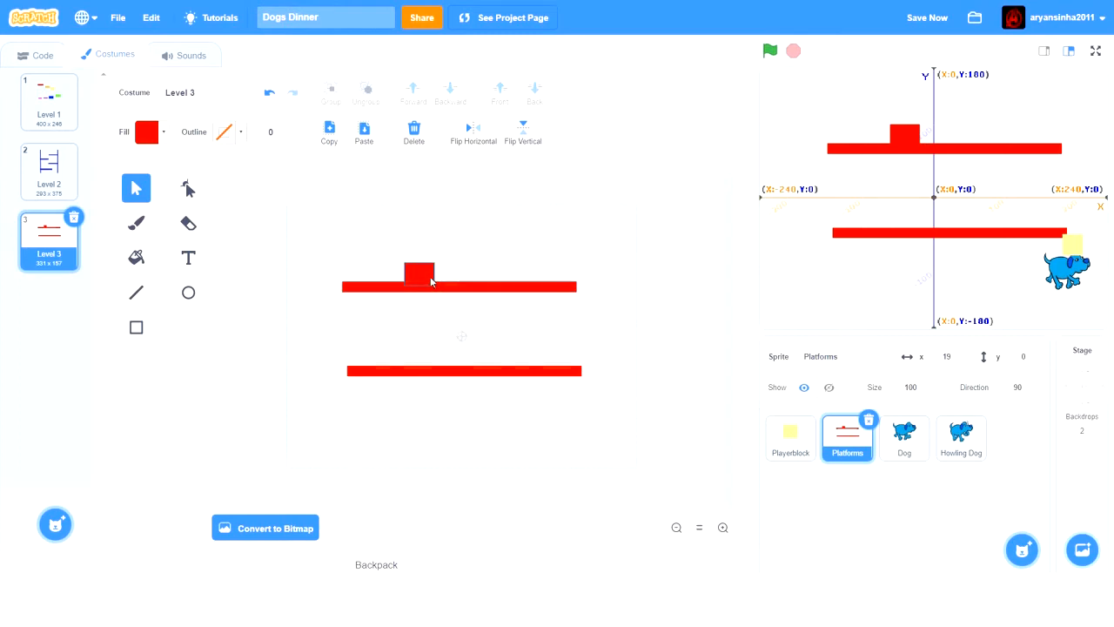
- Raise the lower red platform to narrow the gap beneath the top platform
left_click(432, 373)
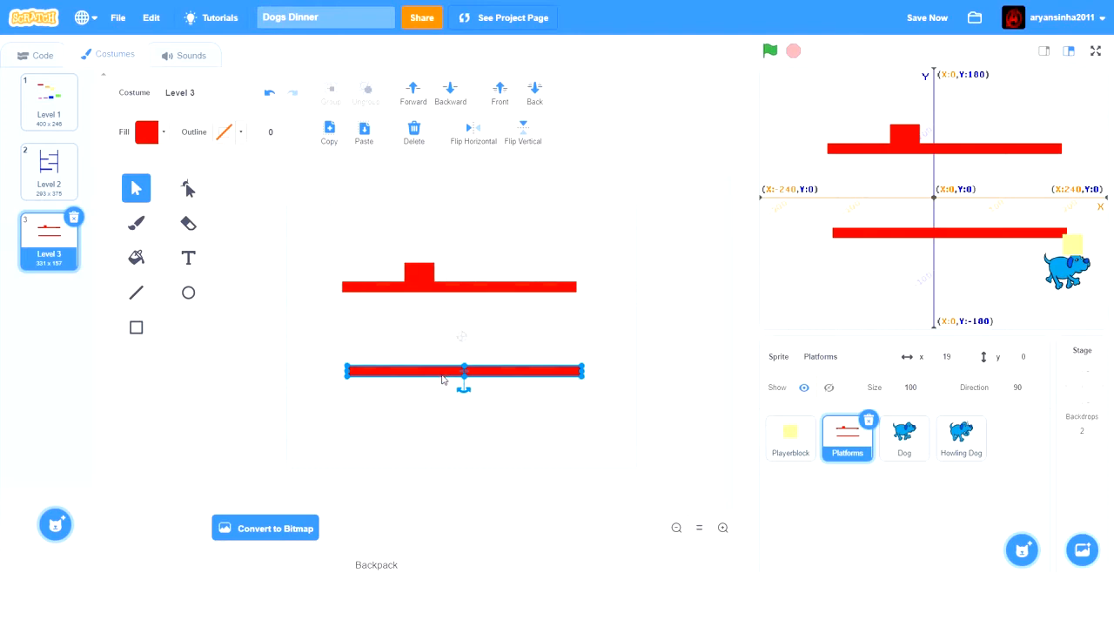
left_click(677, 528)
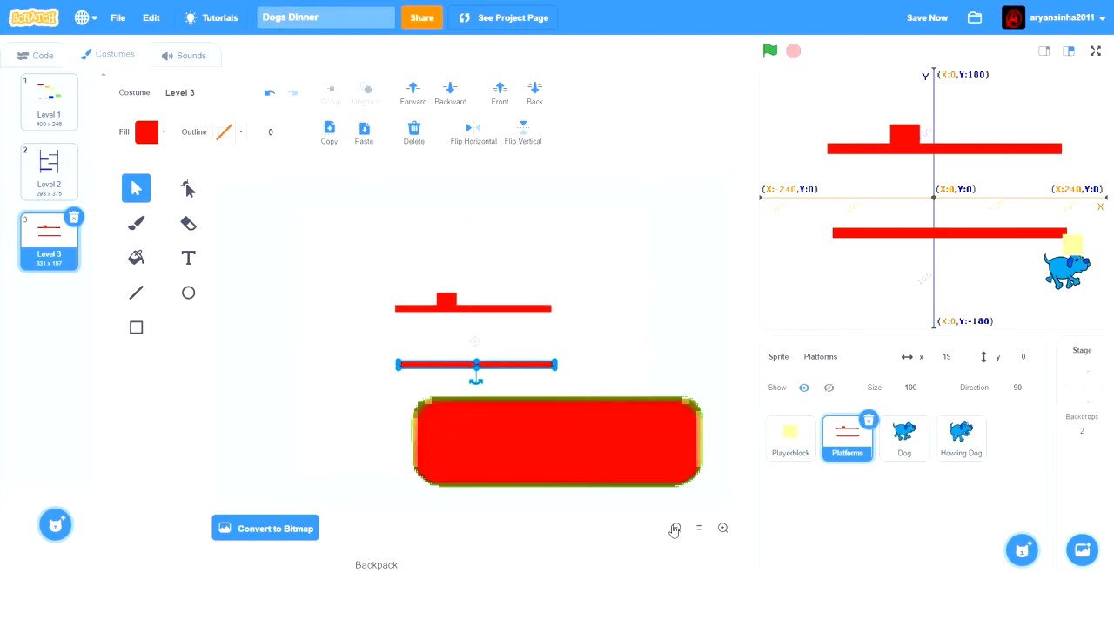
key("Up")
key("Up")
key("Up")
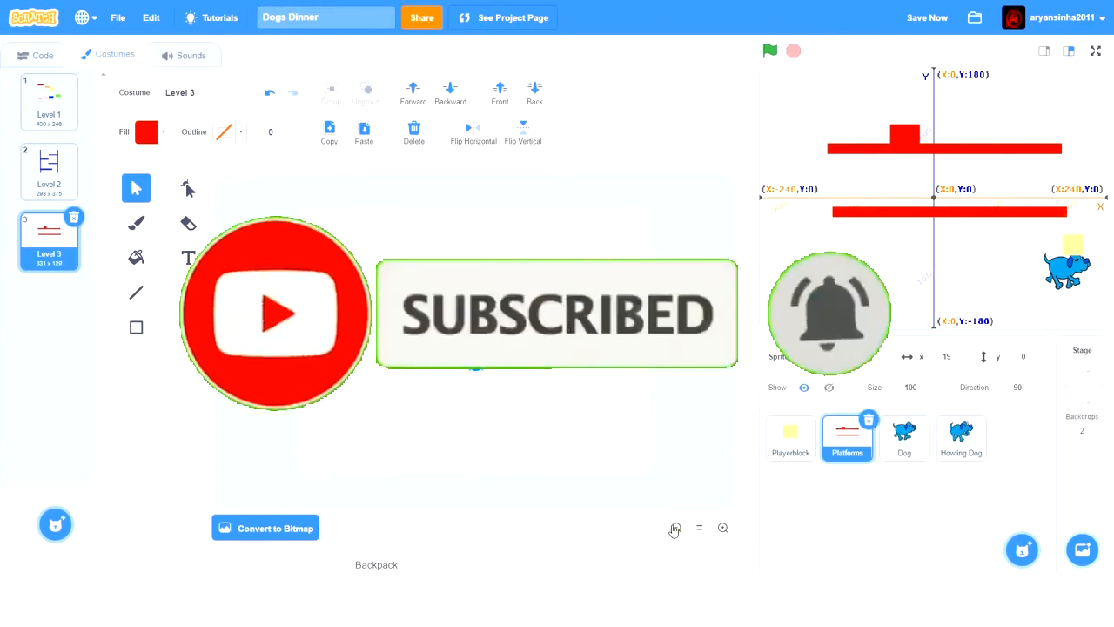
key("Down")
key("Down")
key("Down")
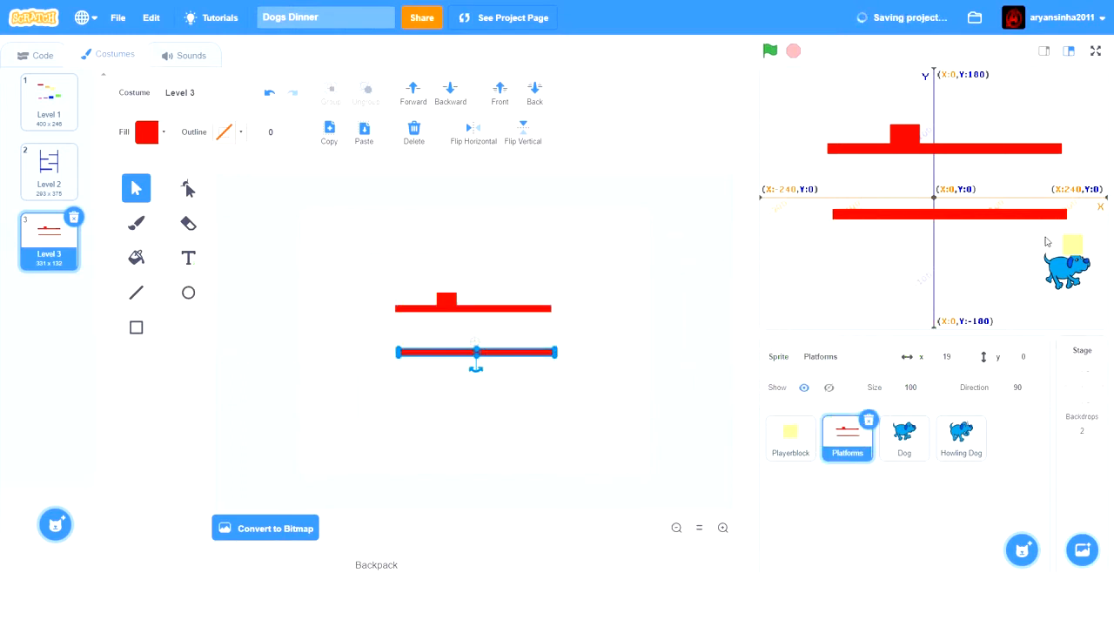
- Offset the lower platform a short distance right of the top one and lower it slightly
key("Right")
key("Right")
key("Right")
key("Right")
key("Right")
key("Right")
key("Right")
key("Right")
key("Right")
key("Right")
key("Right")
key("Right")
key("Right")
key("Right")
key("Right")
key("Right")
key("Right")
key("Right")
key("Right")
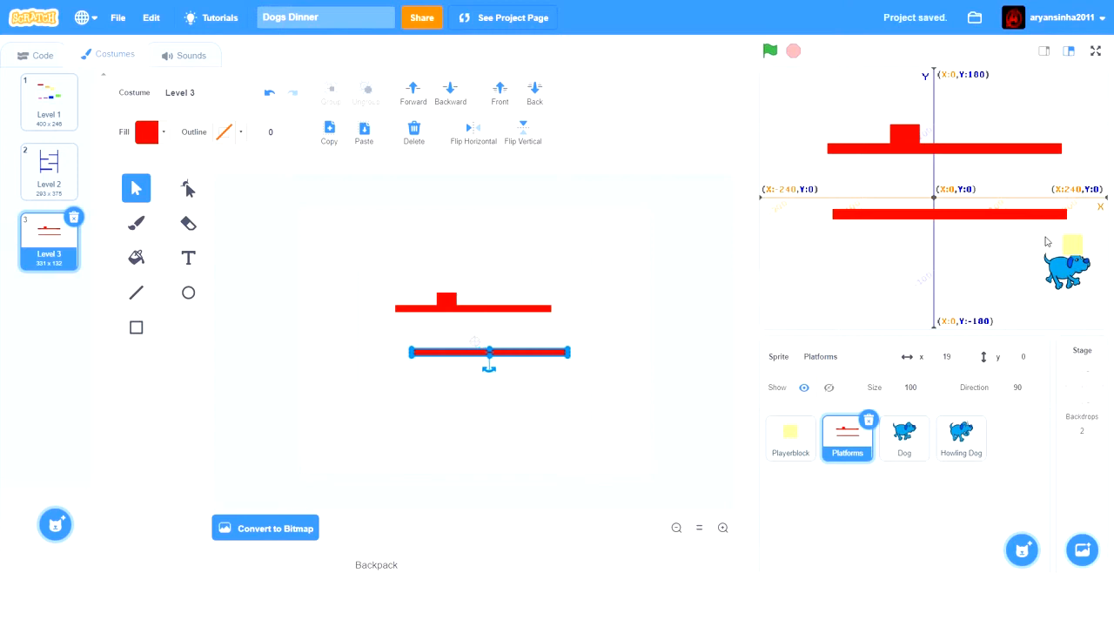
key("Right")
key("Right")
key("Right")
key("Right")
key("Right")
key("Right")
key("Right")
key("Down")
key("Down")
key("Down")
key("Down")
key("Down")
key("Down")
key("Down")
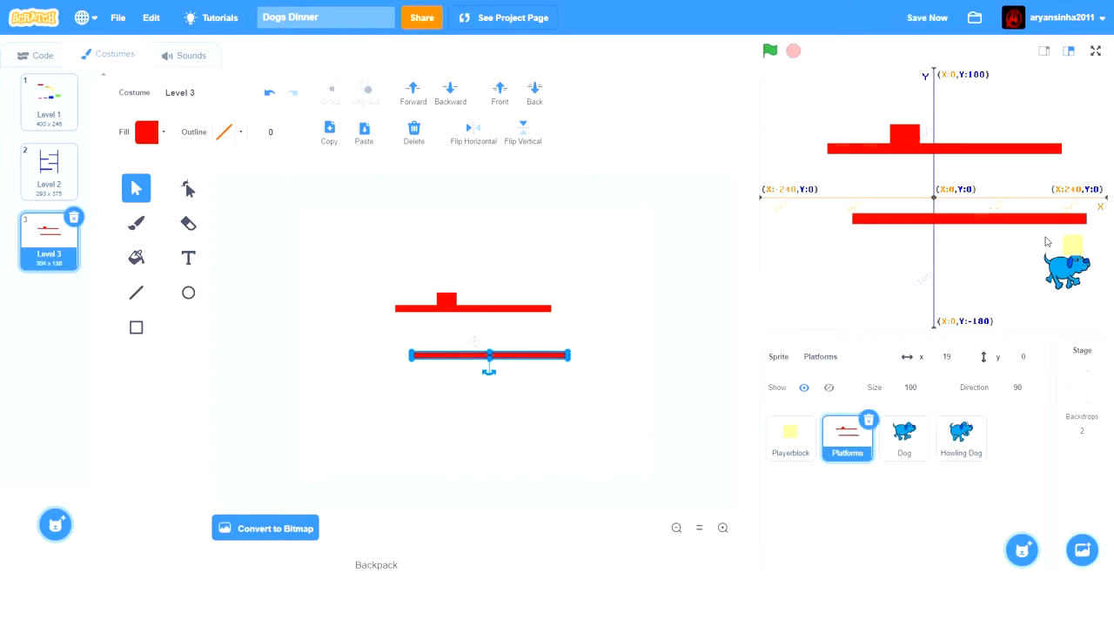
key("Up")
key("Up")
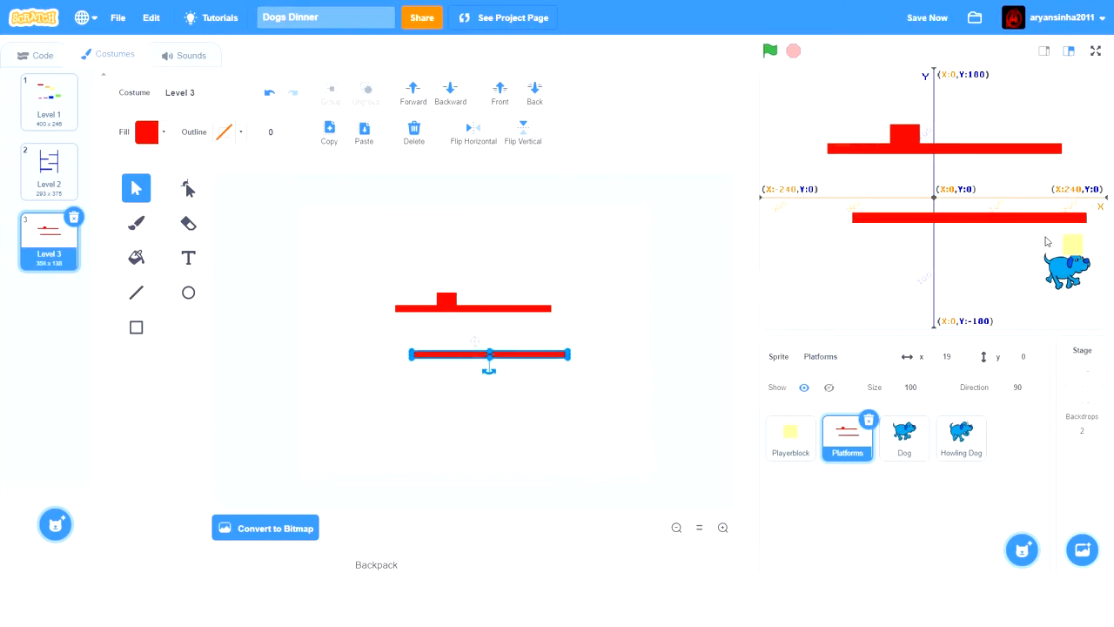
- Move the lower platform farther right until its left end sits just past the stage's Y axis, and deselect it
key("Right")
key("Right")
key("Right")
key("Right")
key("Right")
key("Right")
key("Right")
key("Right")
key("Right")
key("Right")
key("Right")
key("Right")
key("Right")
key("Right")
key("Right")
key("Right")
key("Right")
key("Right")
key("Right")
key("Right")
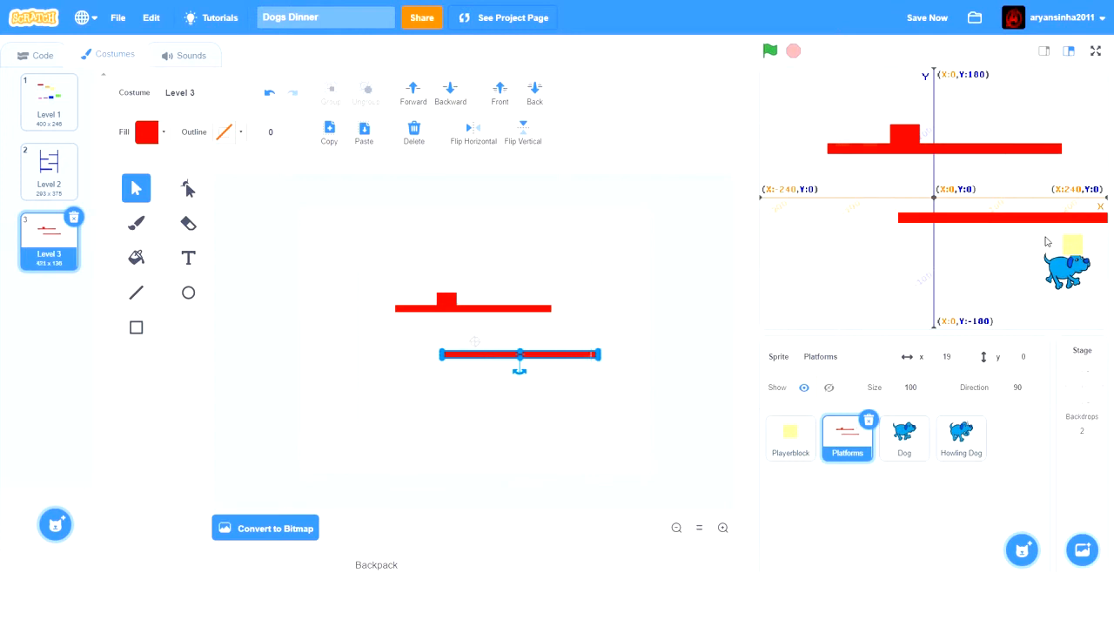
key("Right")
key("Right")
key("Right")
key("Right")
key("Right")
key("Right")
key("Right")
key("Right")
key("Right")
key("Right")
key("Right")
key("Right")
key("Right")
key("Right")
key("Right")
key("Right")
key("Right")
key("Right")
key("Right")
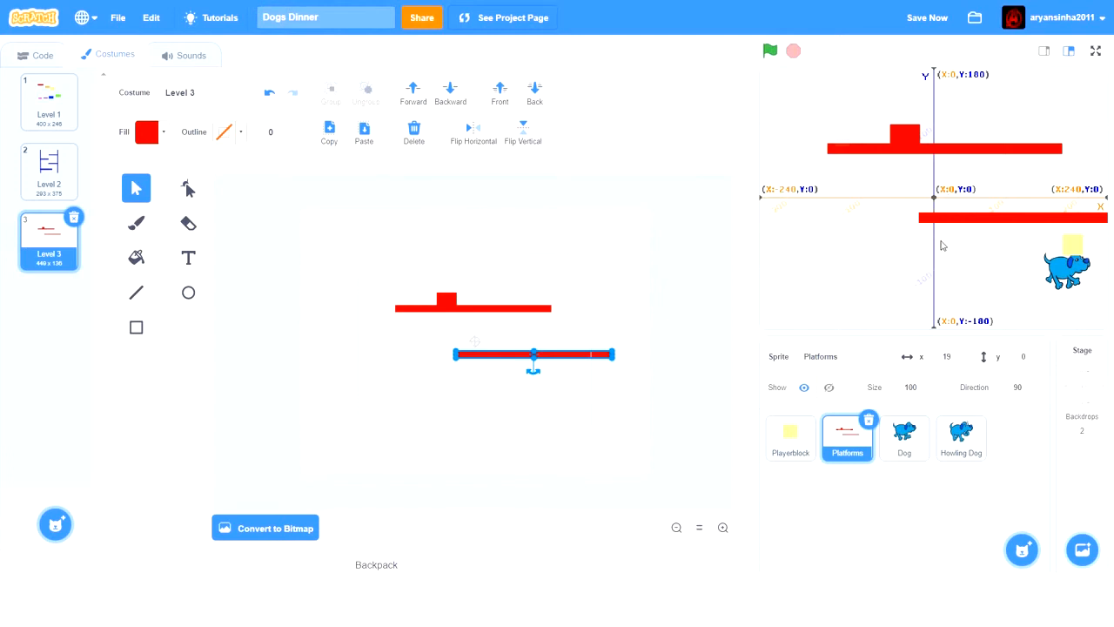
key("Right")
key("Right")
key("Right")
key("Right")
key("Right")
key("Right")
key("Right")
key("Right")
key("Right")
key("Right")
key("Right")
key("Right")
key("Right")
key("Right")
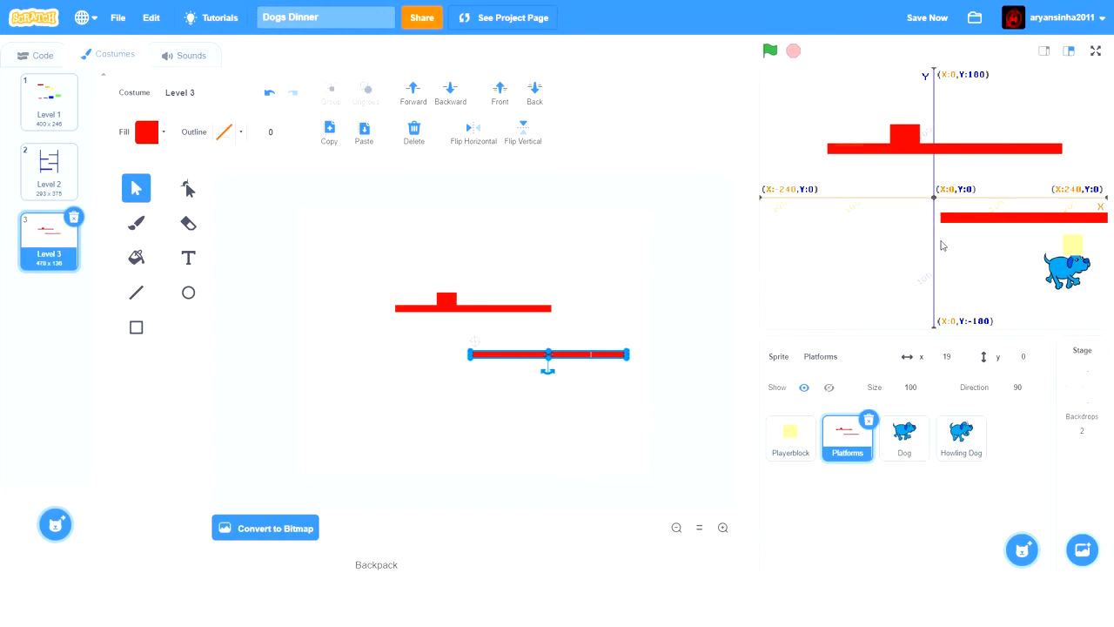
key("Left")
key("Right")
key("Left")
left_click(342, 348)
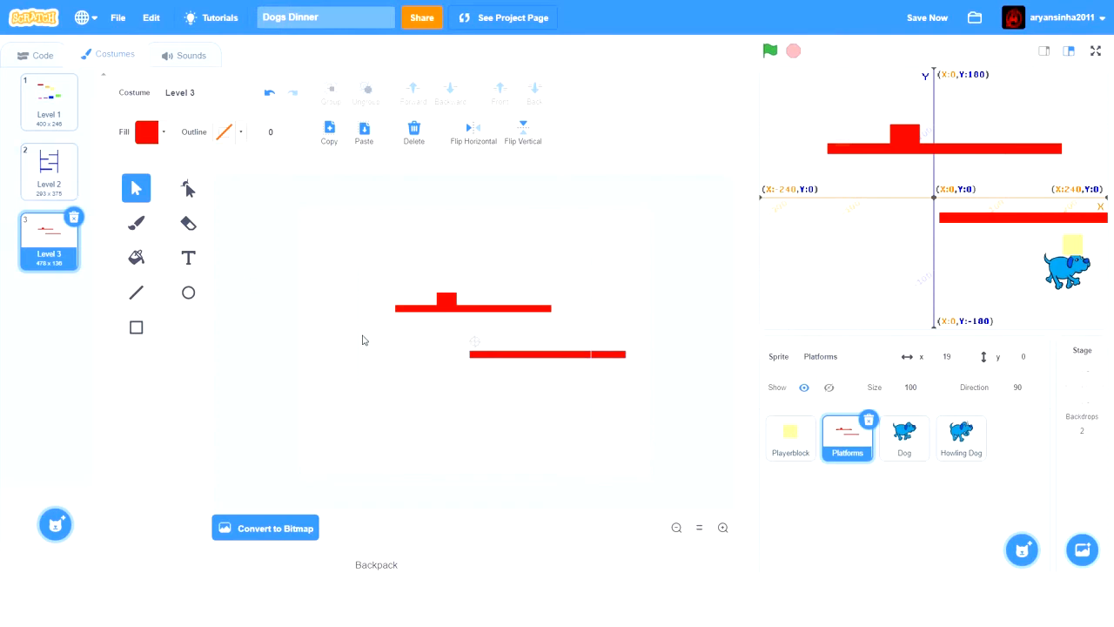
- Duplicate the lower platform and place the copy beneath it, offset to the left
left_click(497, 355)
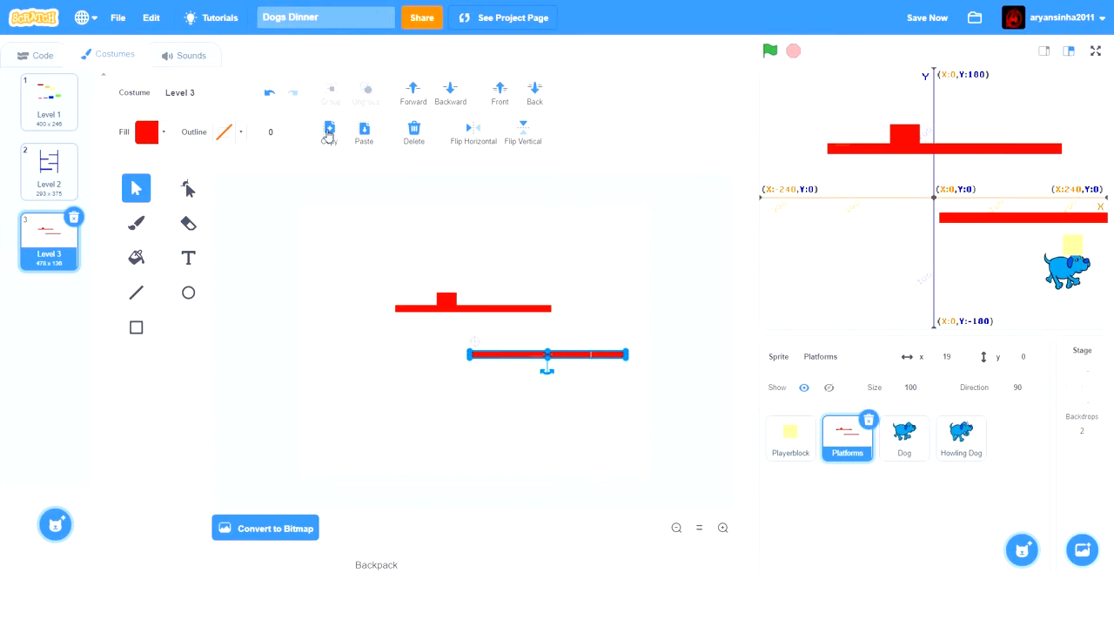
left_click(359, 135)
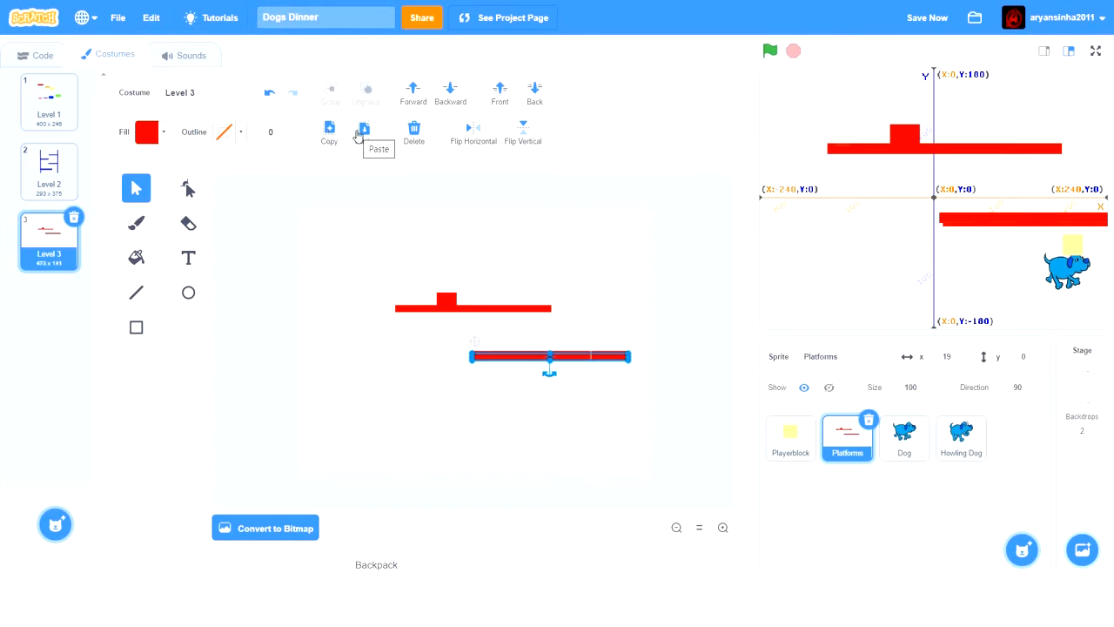
left_click_drag(522, 359, 424, 387)
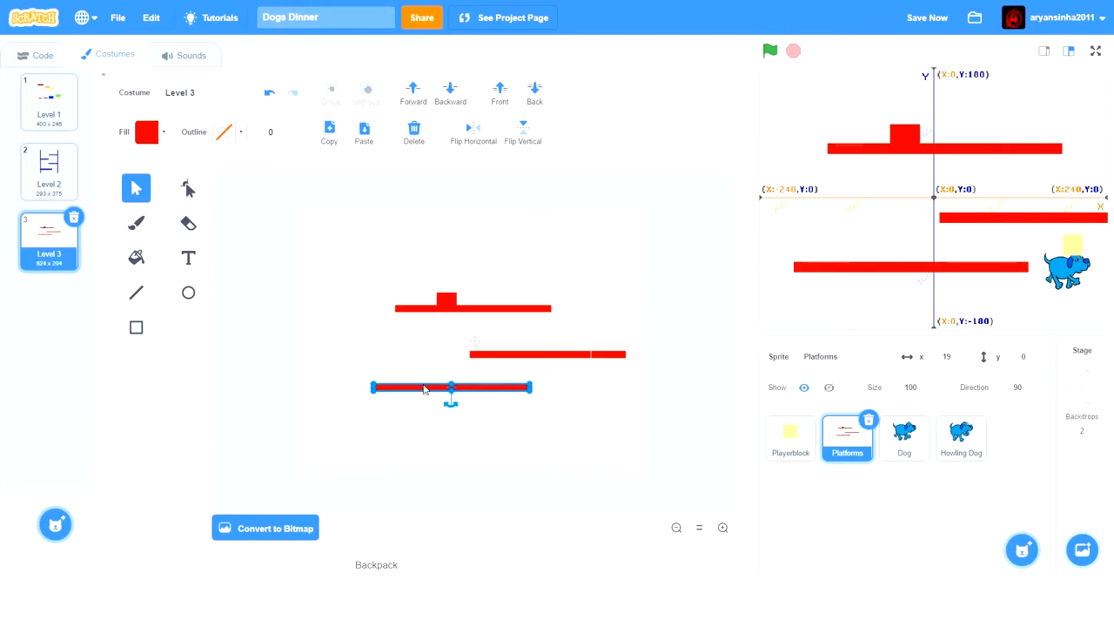
key("Right")
key("Right")
key("Right")
key("Right")
key("Right")
key("Right")
key("Right")
key("Right")
key("Up")
key("Up")
key("Up")
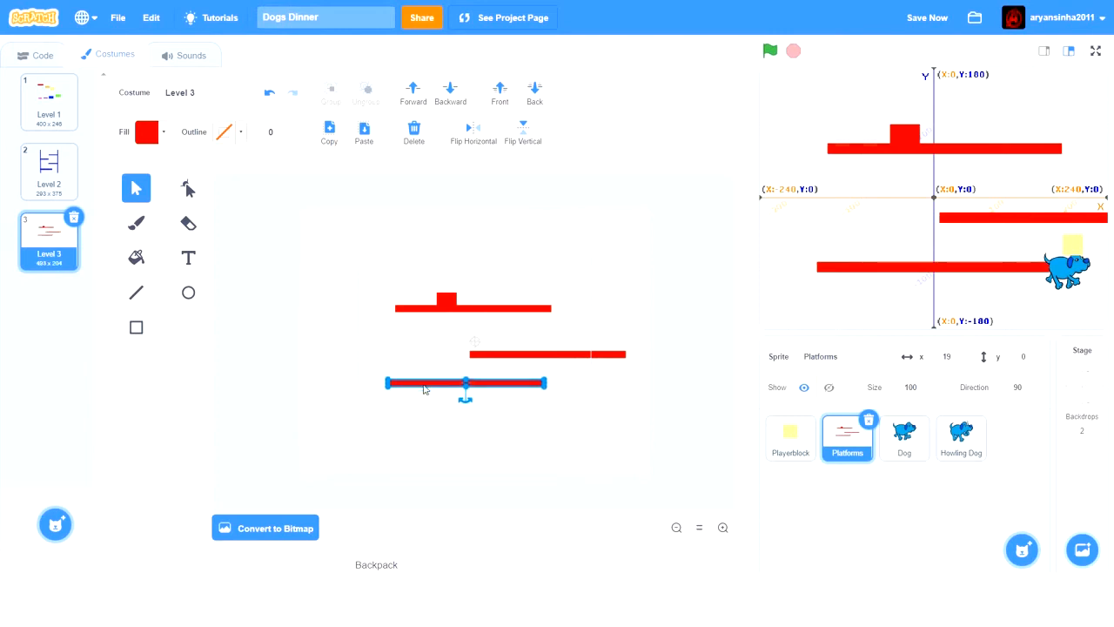
key("Up")
- Shift the new bottom platform left until its left end is close to the stage's left edge
key("Left")
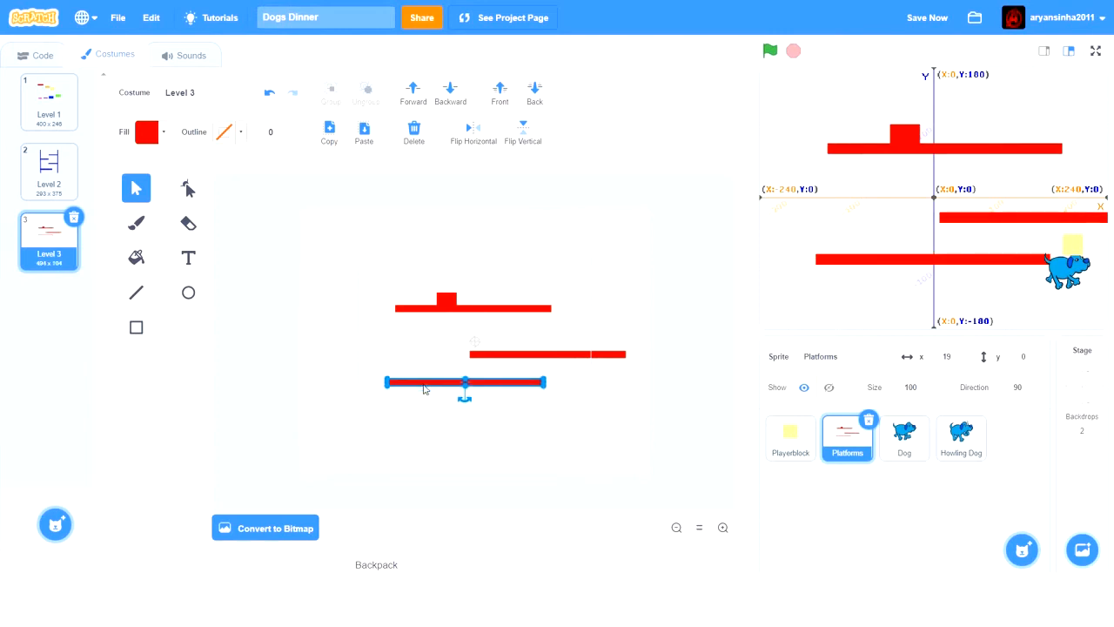
key("Left")
key("Left")
key("Left")
key("Left")
key("Left")
key("Left")
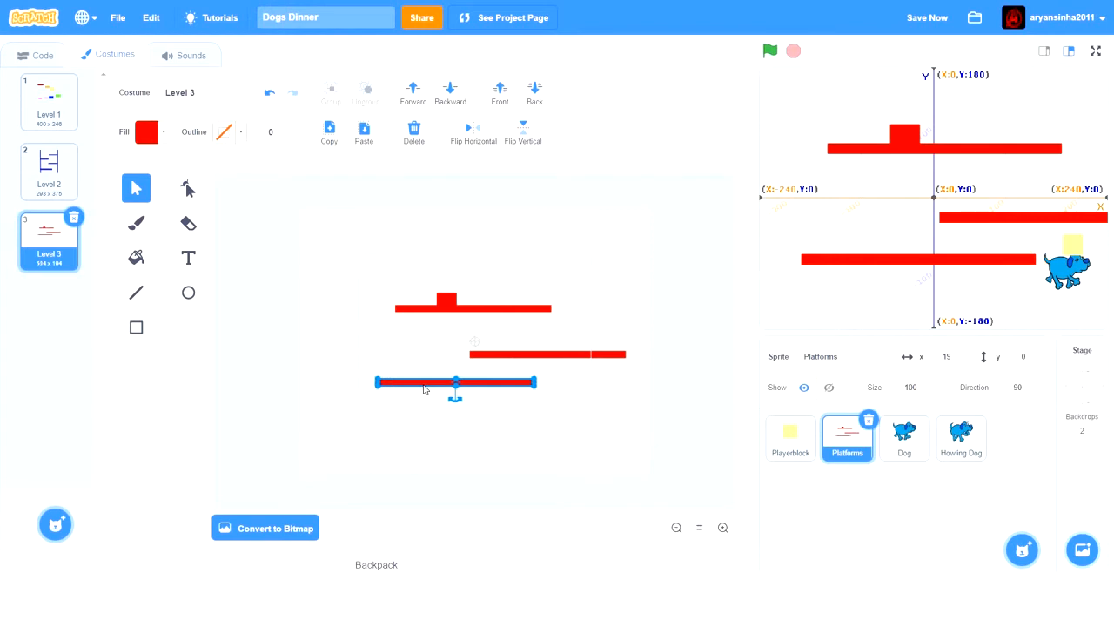
key("Left")
key("Left")
key("Left")
key("Left")
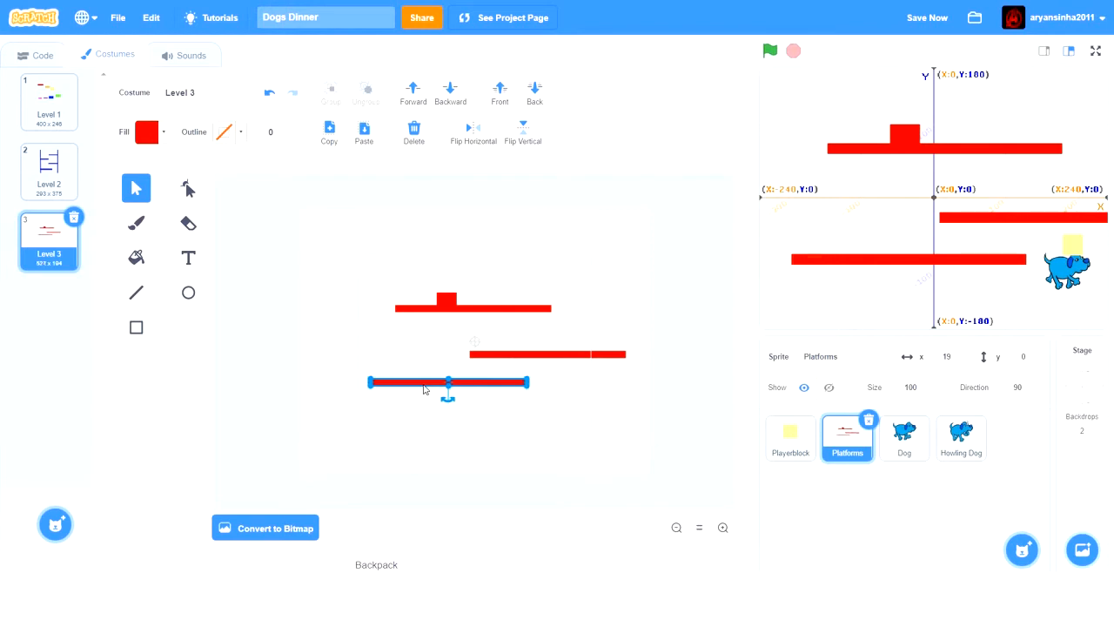
key("Left")
key("Left")
key("Left")
key("Left")
key("Left")
key("Left")
key("Left")
key("Left")
key("Left")
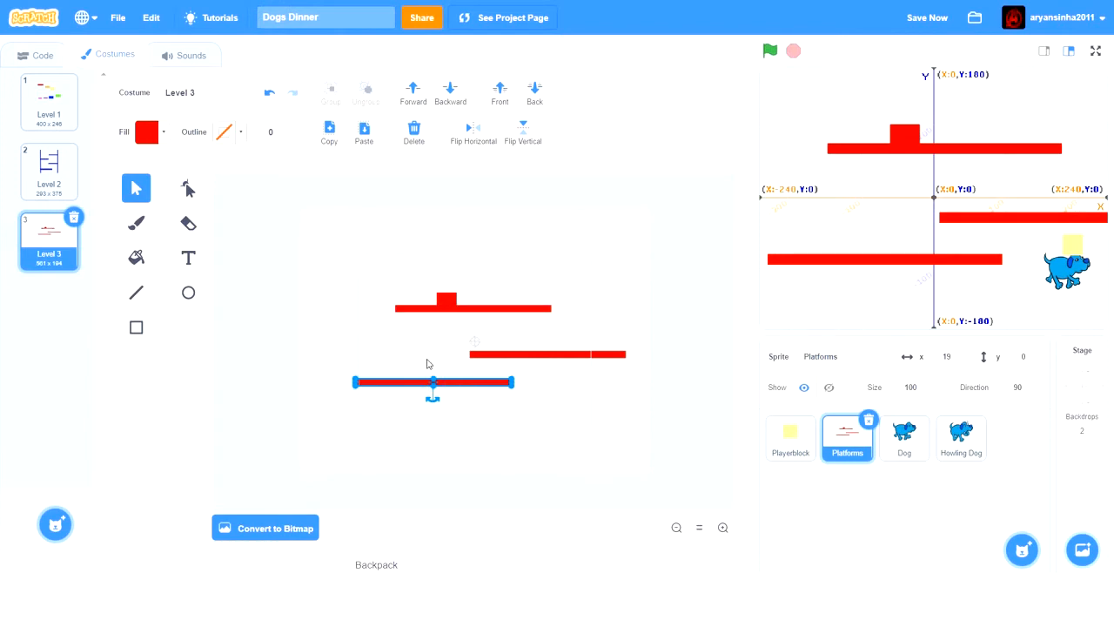
- Lower the bottom platform slightly and move it left until it runs past the stage's left edge
key("Down")
key("Down")
key("Down")
key("Down")
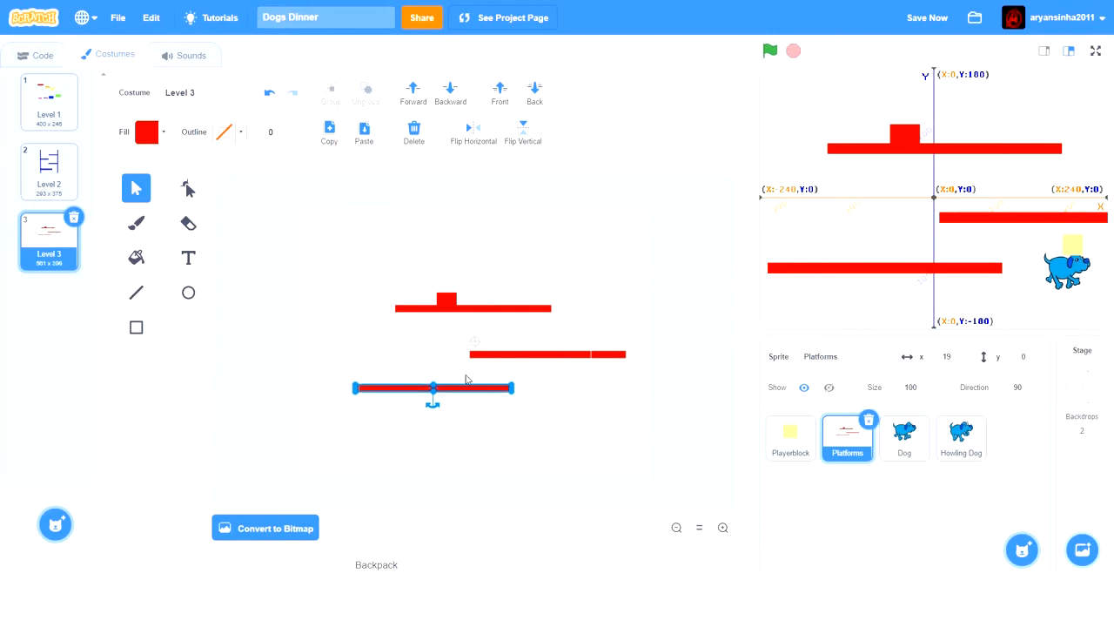
key("Left")
key("Left")
key("Left")
key("Left")
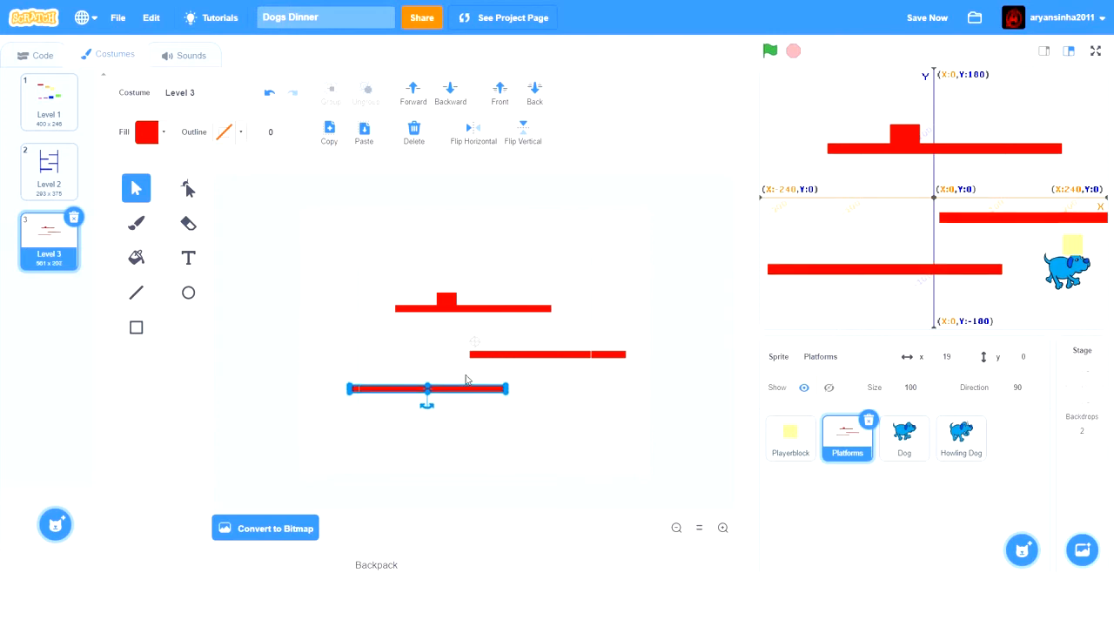
key("Left")
key("Left")
key("Left")
key("Left")
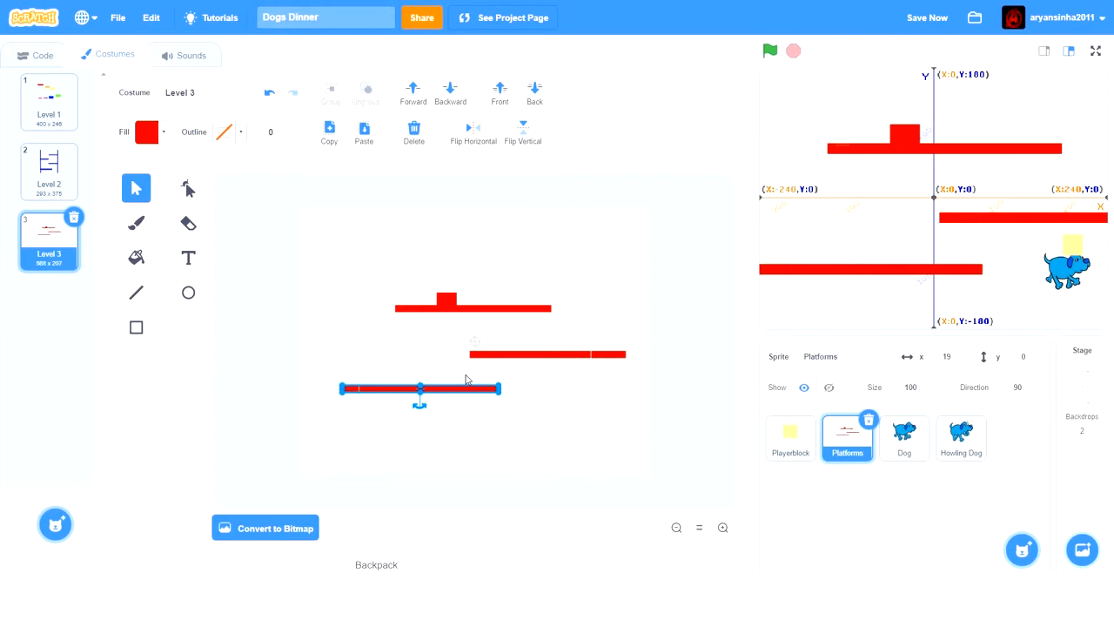
- Fine-tune the bottom platform's height, settling it lower to widen the gap beneath the middle platform
key("Up")
key("Up")
key("Up")
key("Up")
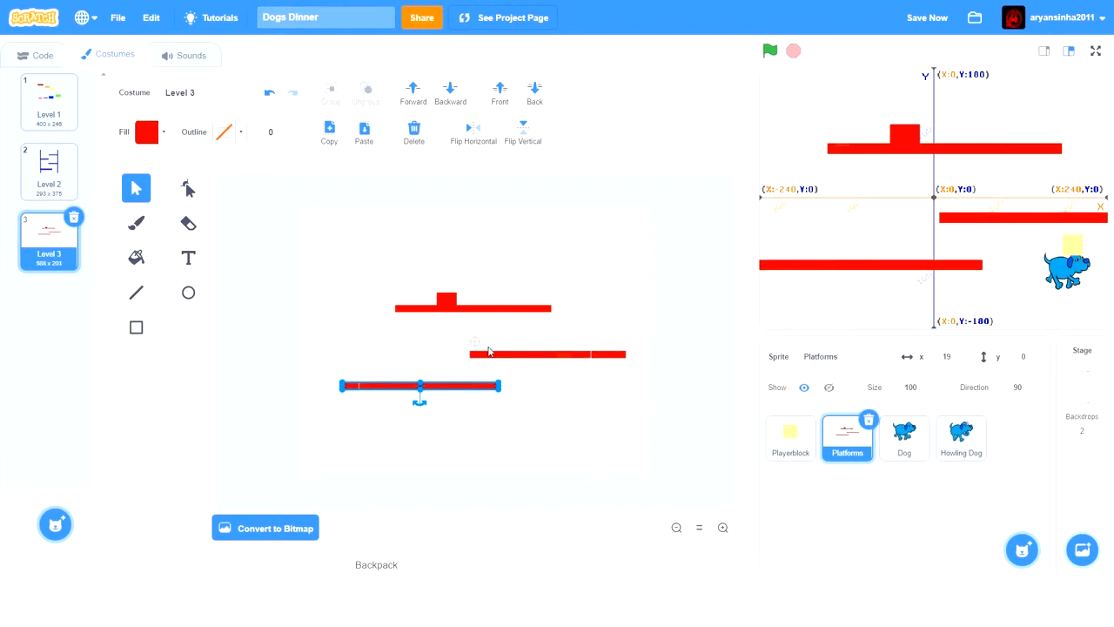
key("Down")
key("Down")
key("Down")
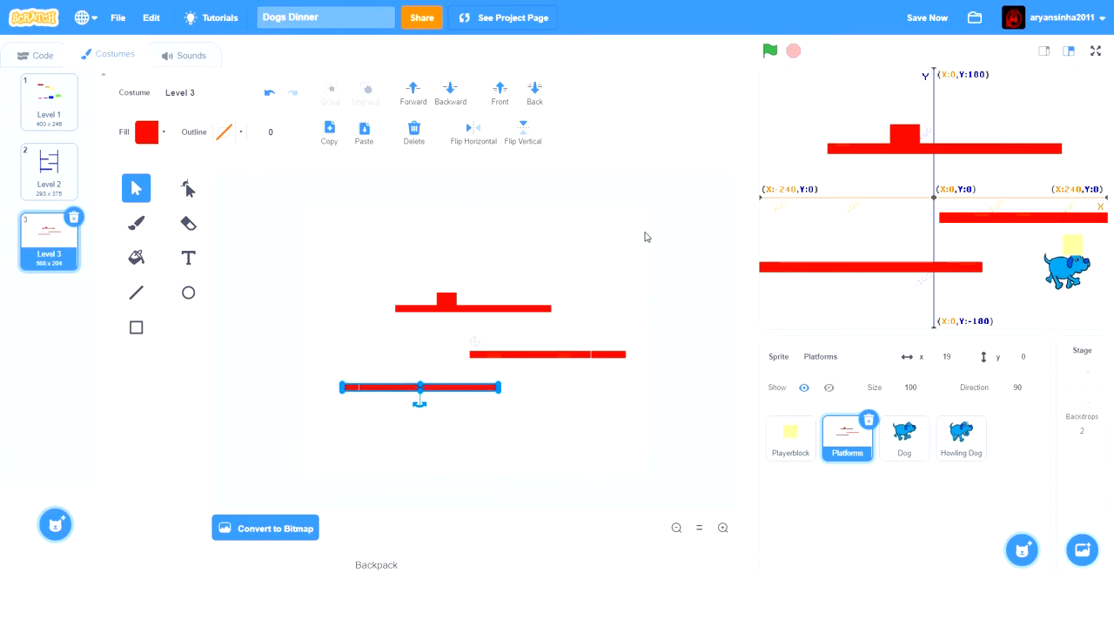
key("Down")
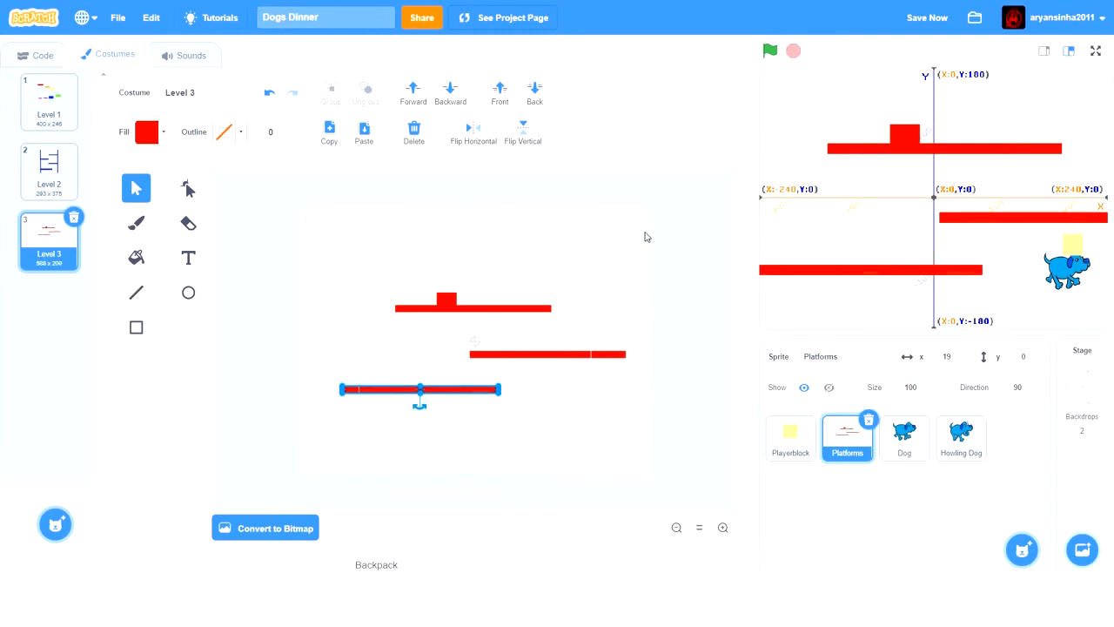
key("Down")
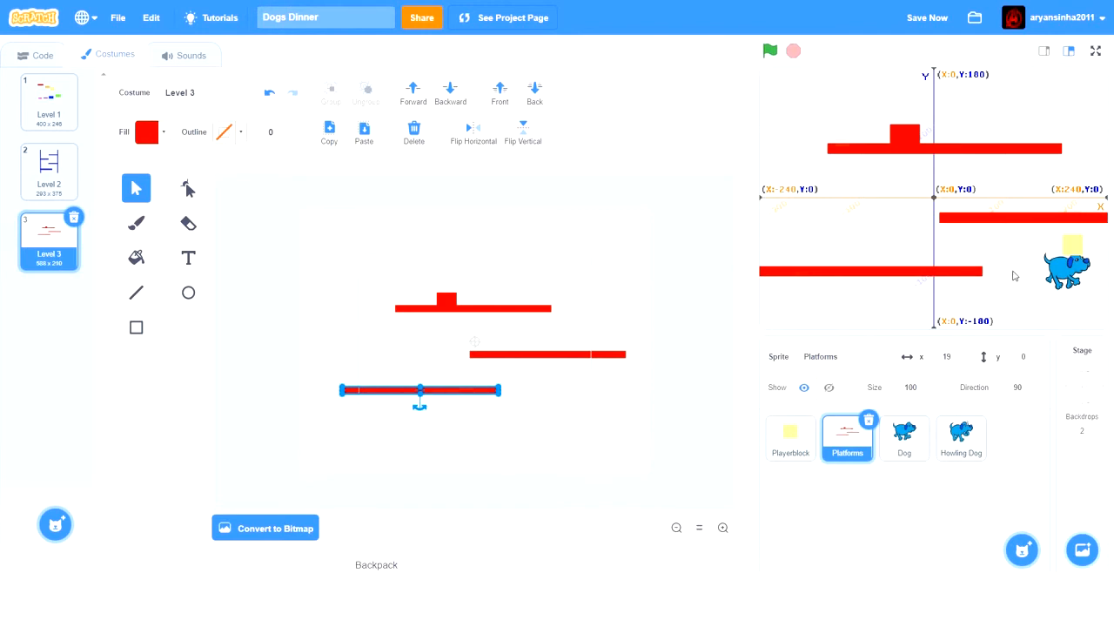
key("Down")
key("Down")
key("Down")
key("Down")
key("Down")
key("Down")
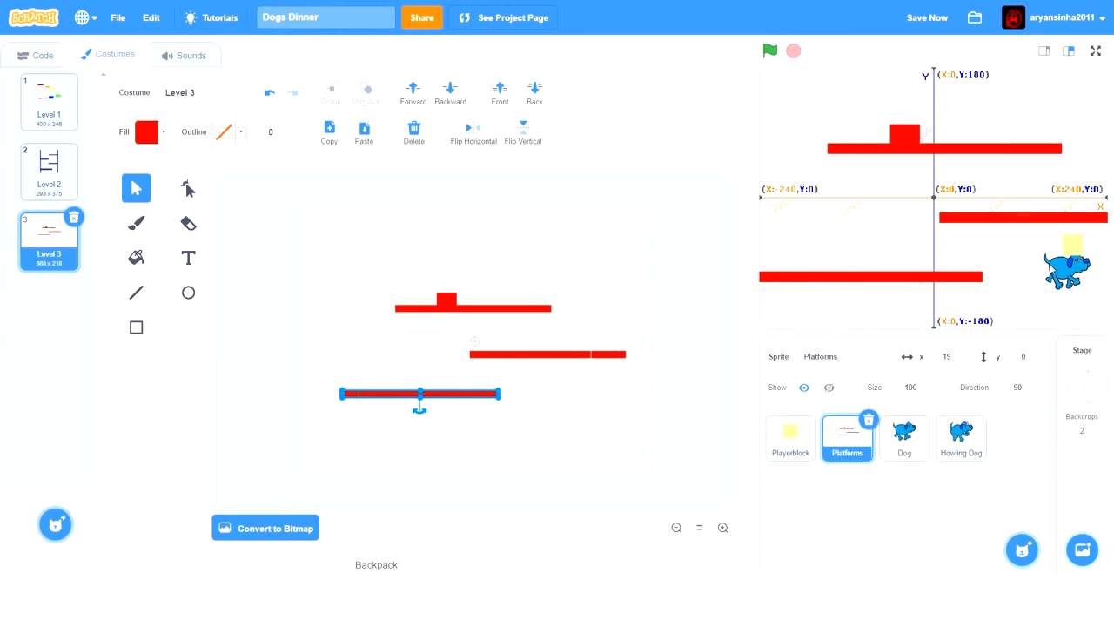
- Move the Dog to about x 164, y 151 on the stage and place the Playerblock beside it
left_click_drag(1058, 272, 1043, 80)
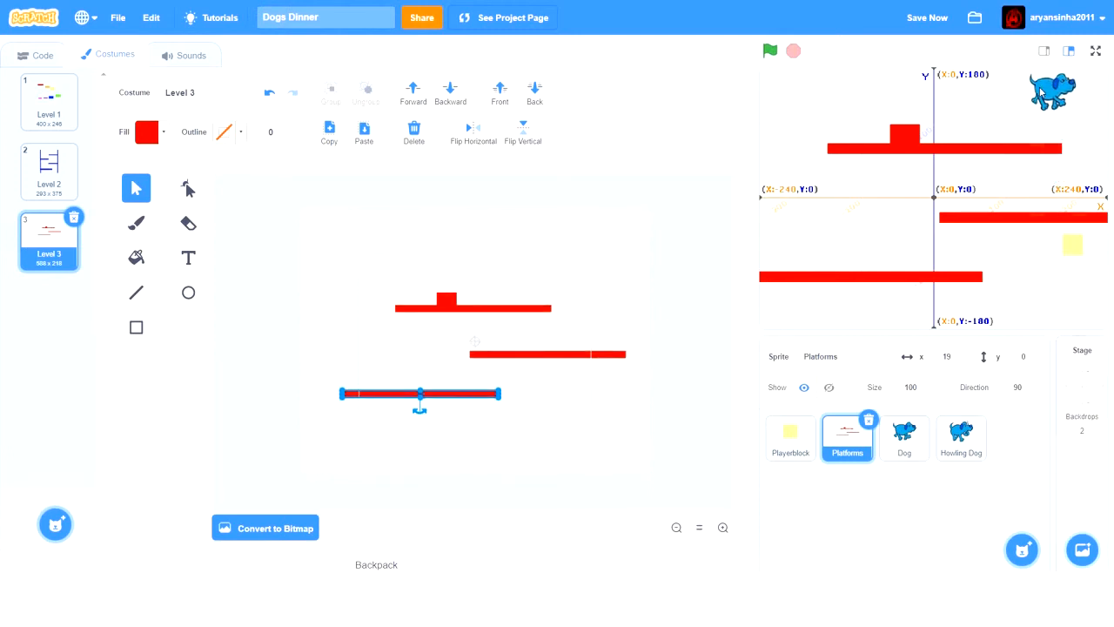
left_click_drag(1072, 144, 1079, 106)
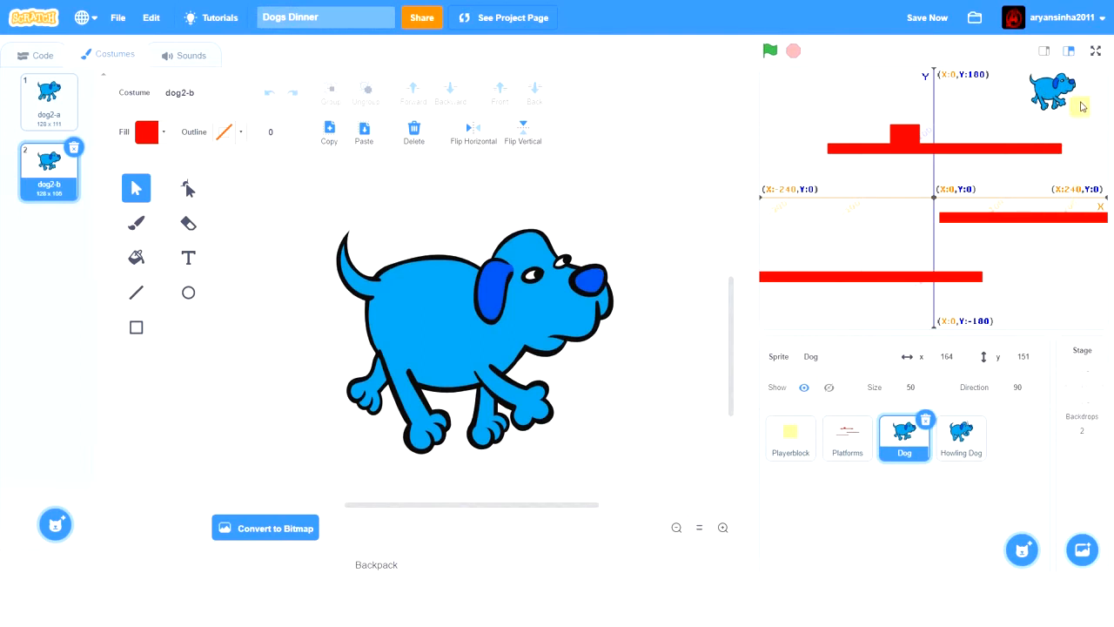
- Return to the Platforms sprite and lengthen the bottom red platform slightly at its right end
left_click(858, 446)
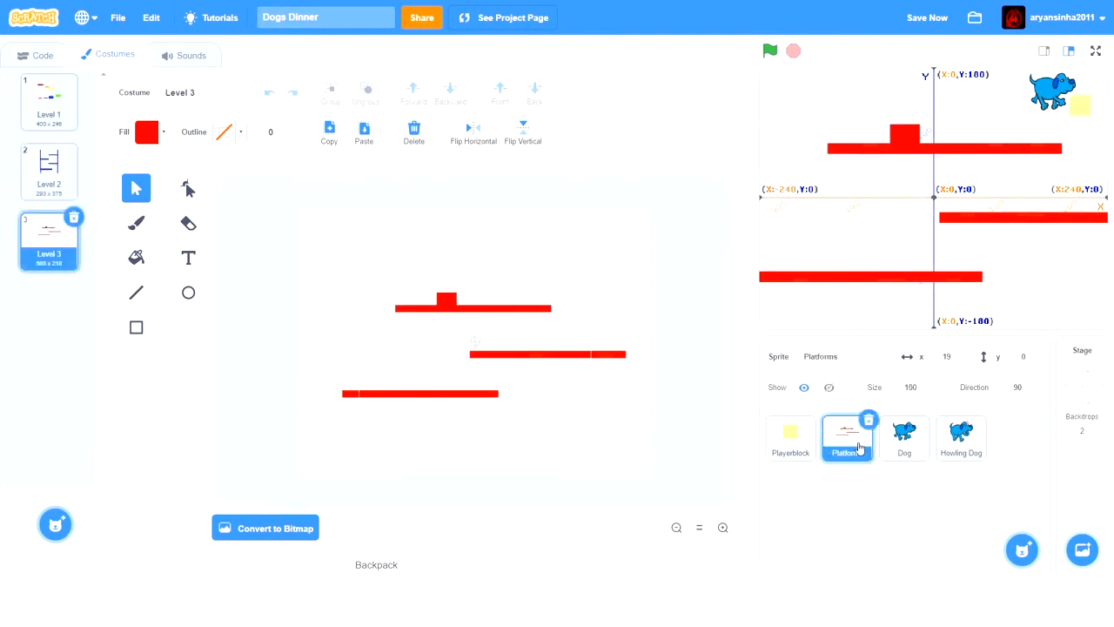
left_click(418, 395)
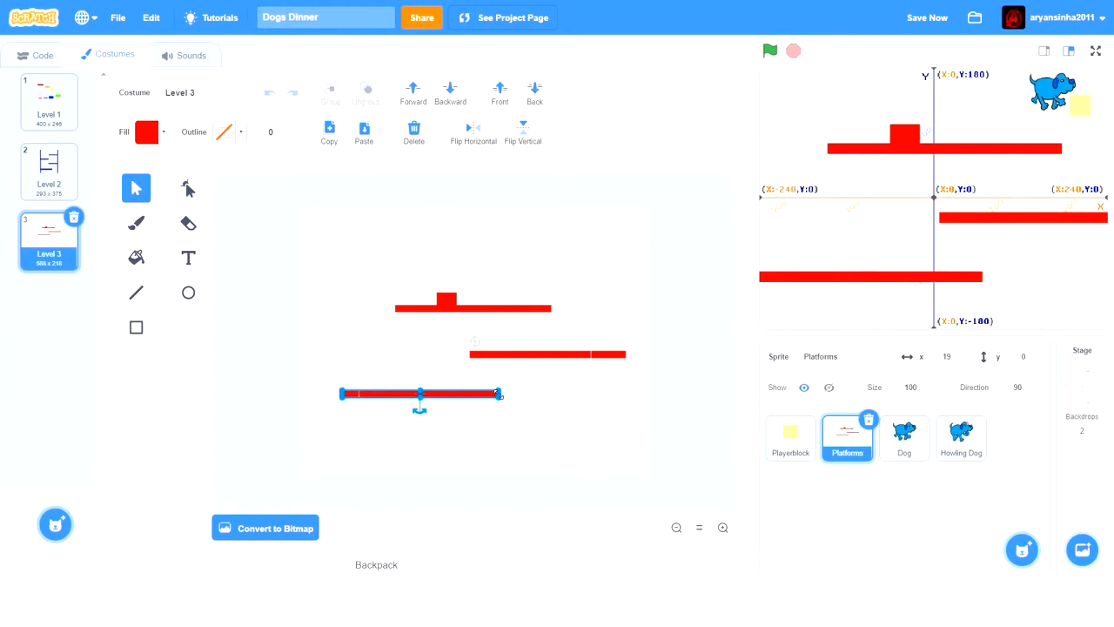
left_click_drag(498, 394, 514, 394)
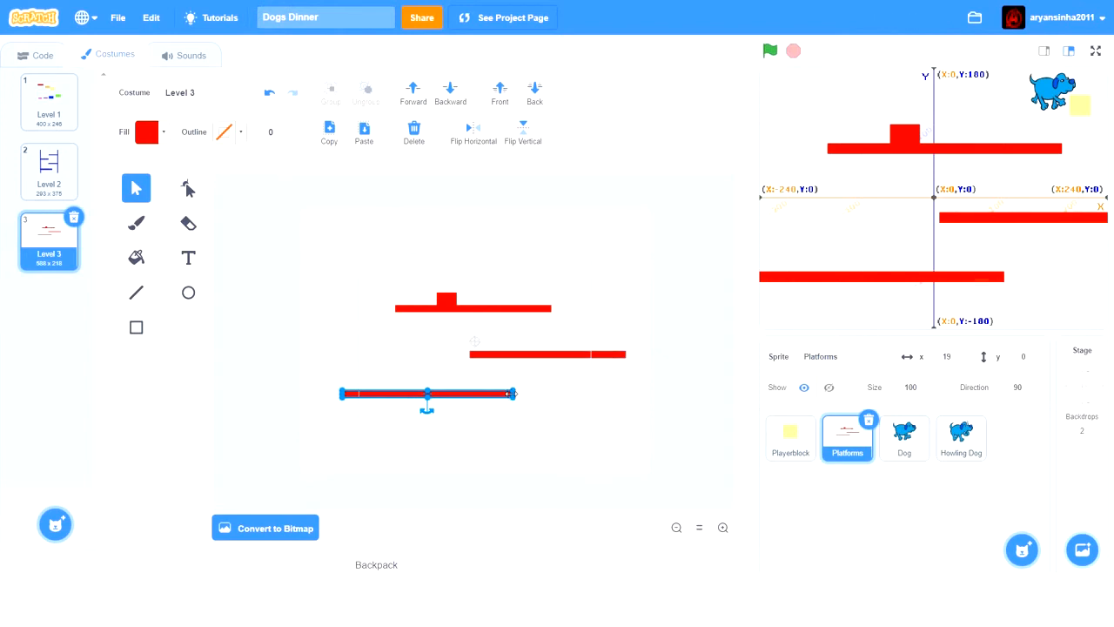
- Extend the right end of the long bottom red platform slightly further in the Platforms sprite's Level 3 costume
left_click_drag(512, 393, 521, 394)
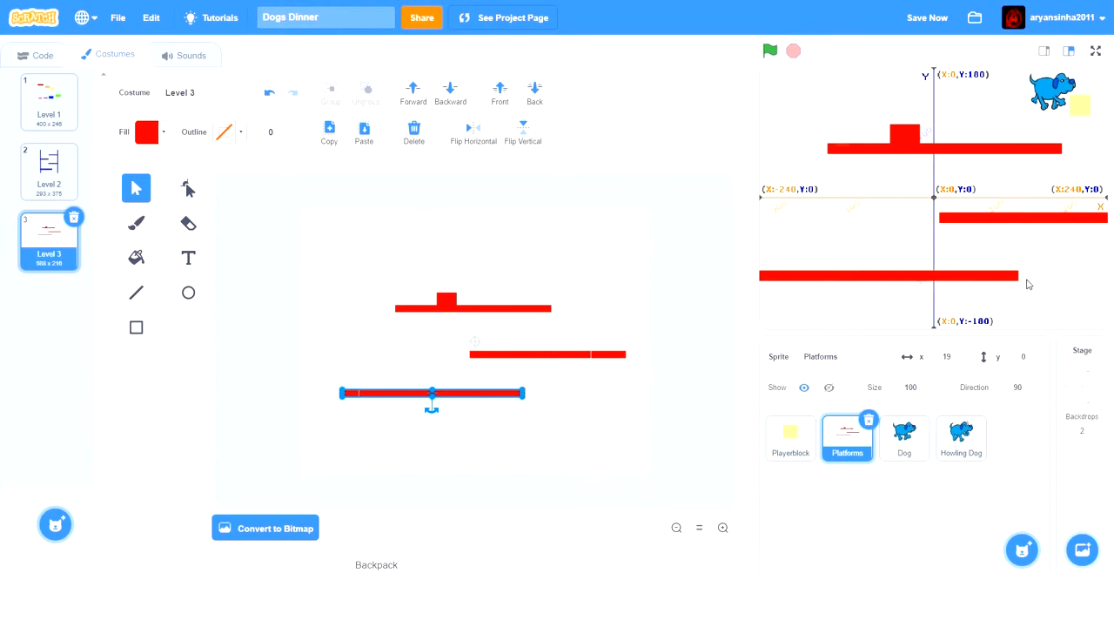
left_click(1078, 396)
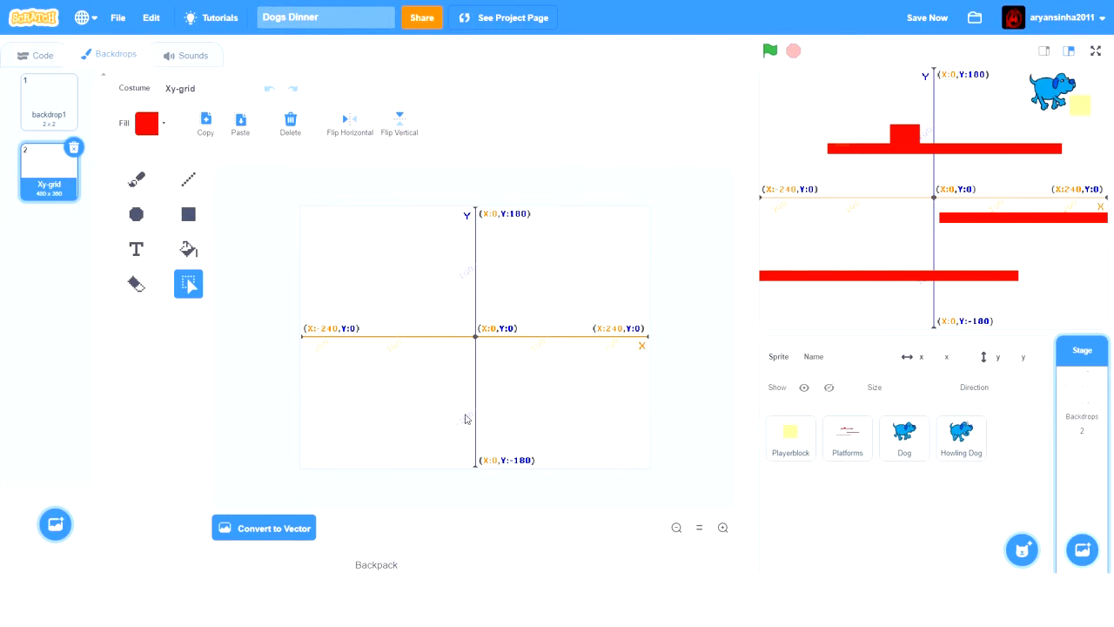
left_click(52, 68)
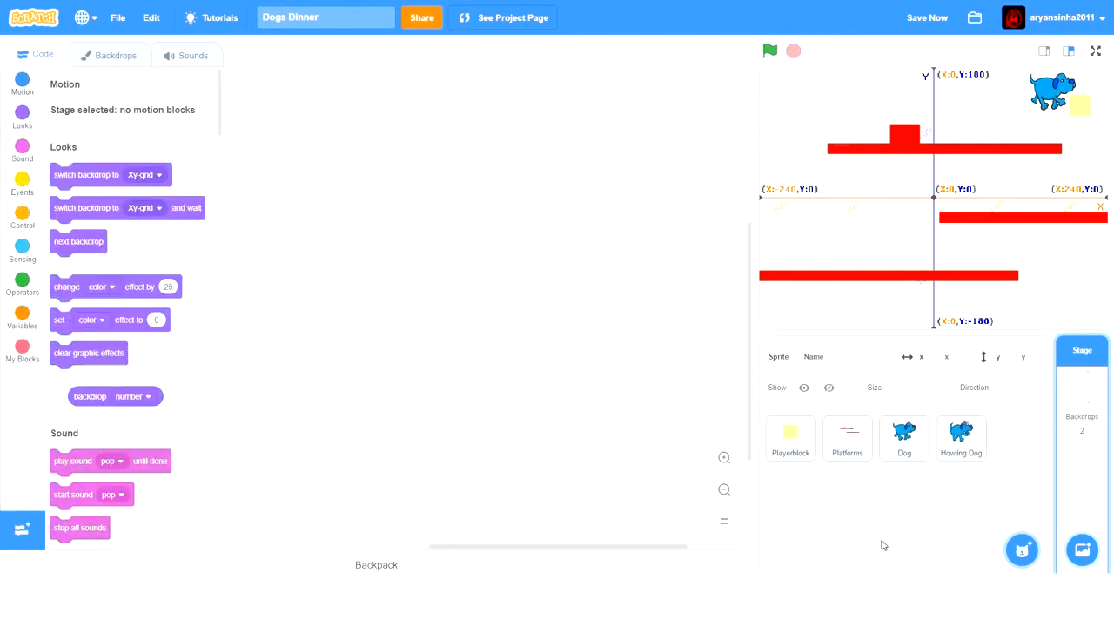
left_click(849, 457)
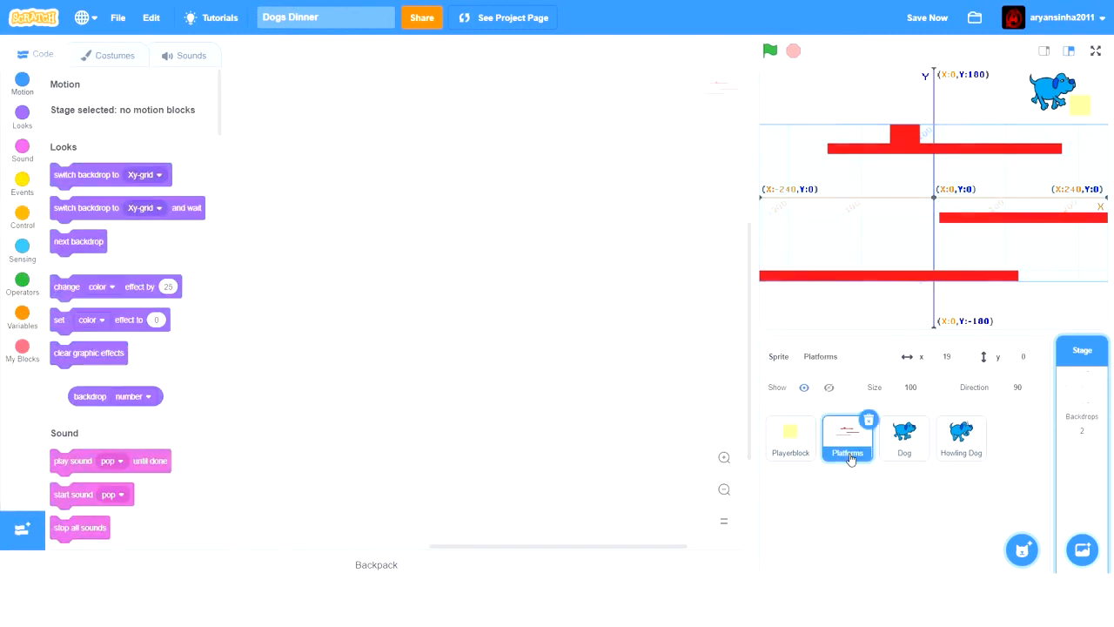
left_click(115, 55)
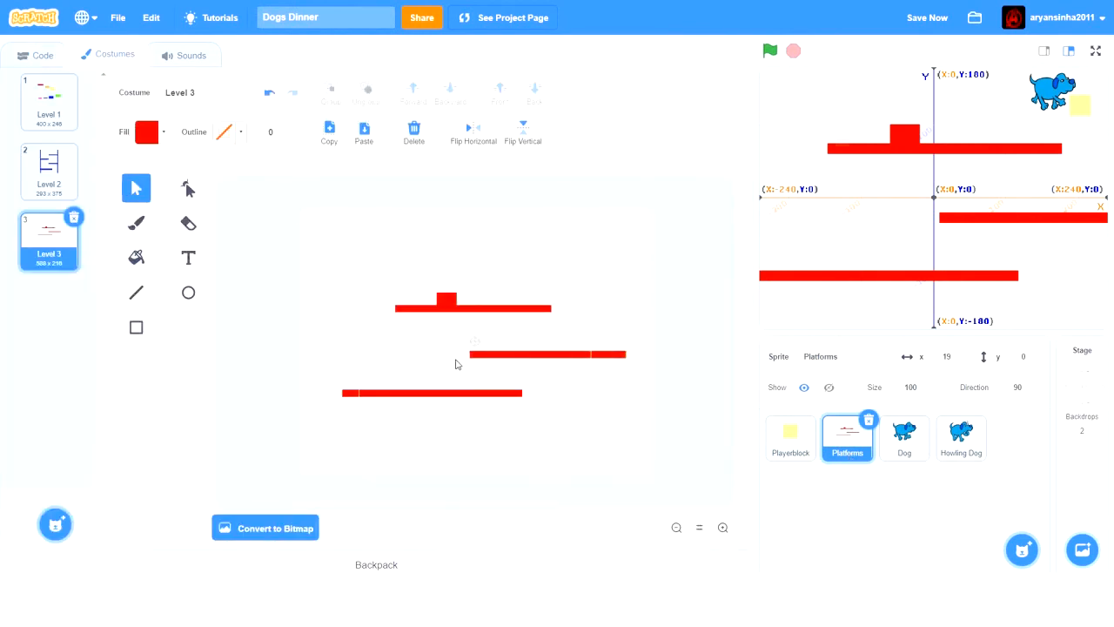
left_click(515, 392)
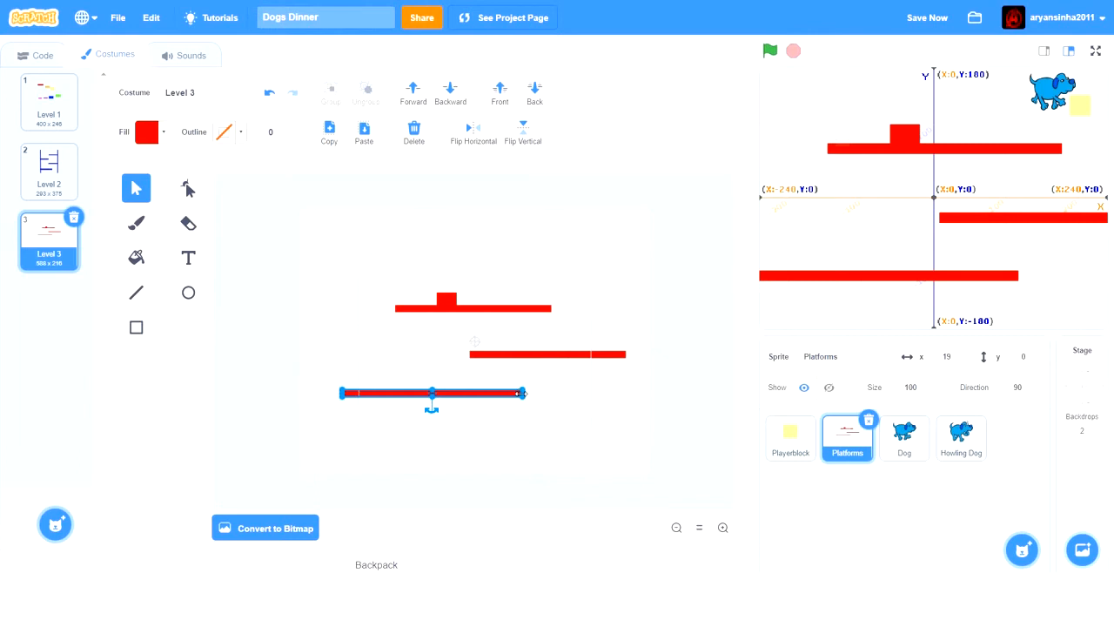
left_click_drag(524, 394, 527, 391)
left_click_drag(528, 395, 529, 396)
left_click_drag(528, 395, 522, 394)
- Duplicate the red obstacle block and place the copy below and just right of the long bottom platform
left_click(447, 302)
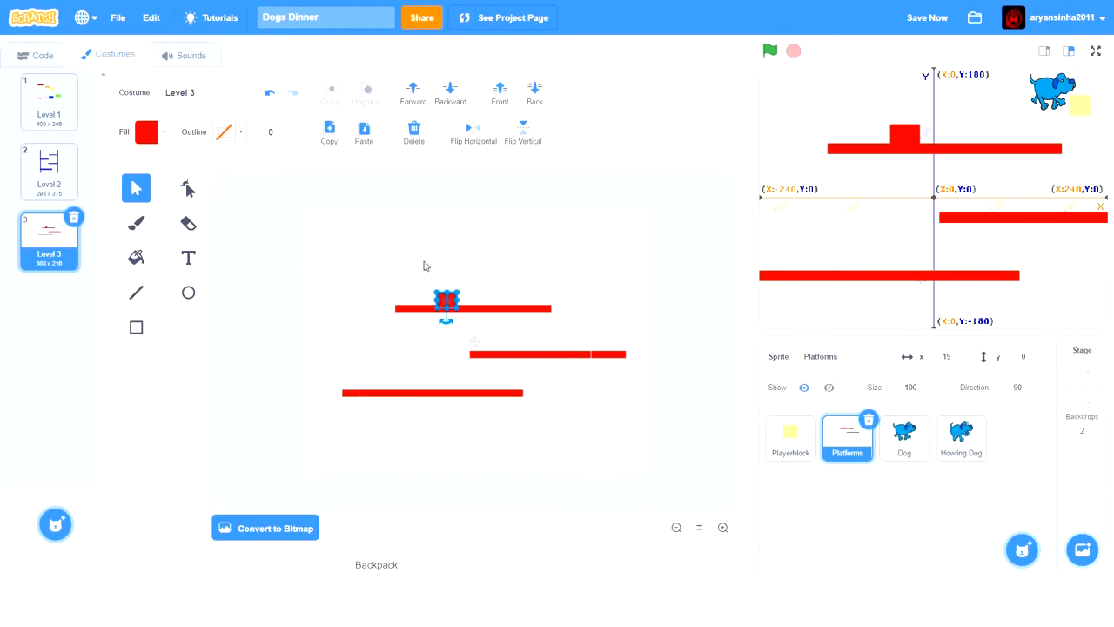
left_click(330, 129)
left_click(365, 131)
left_click_drag(448, 307, 557, 424)
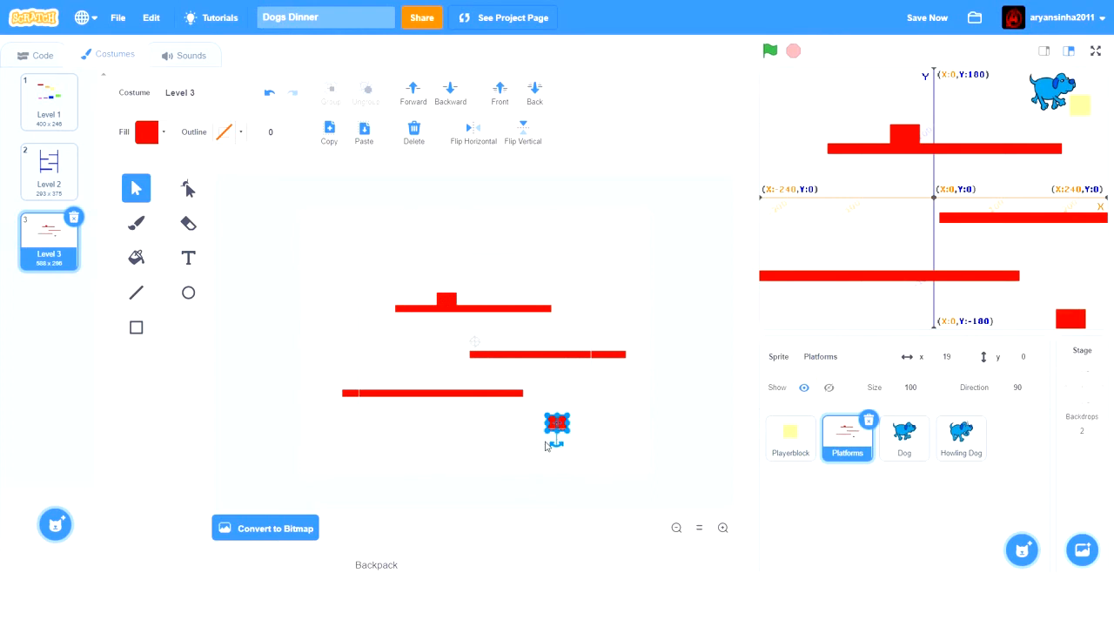
- Reshape the copied block into a thin horizontal bar and nudge it into place near the stage's lower-right corner
left_click_drag(557, 415, 532, 425)
key("Down")
key("Down")
key("Right")
key("Up")
key("Up")
key("Right")
key("Right")
key("Right")
- Widen the new bar at both ends into a short platform and save the project
left_click_drag(534, 424, 527, 424)
left_click_drag(528, 424, 523, 425)
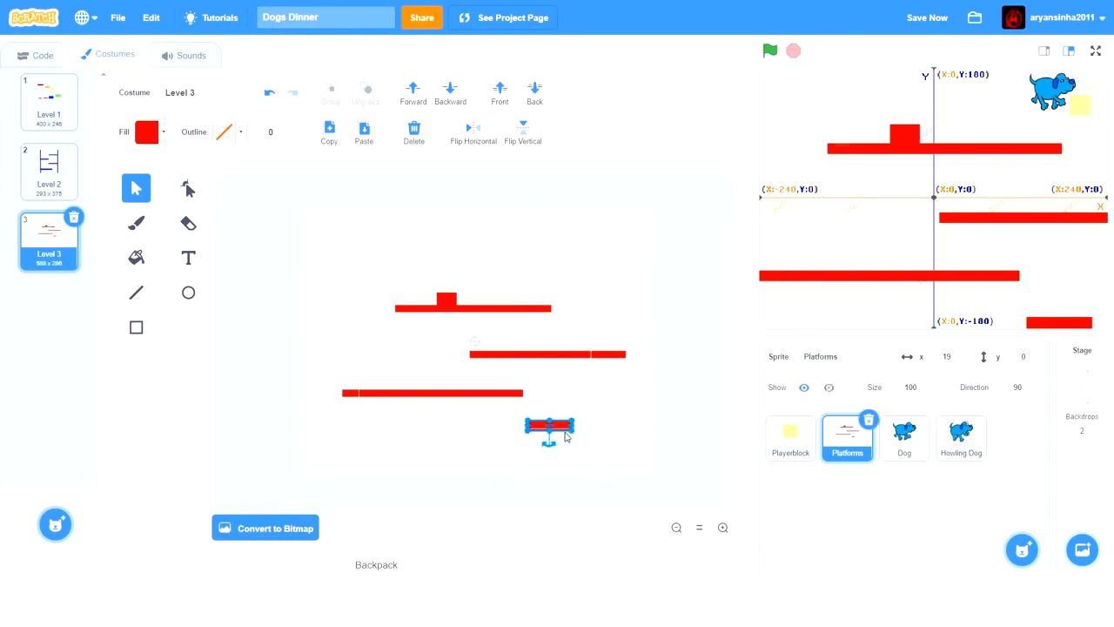
left_click_drag(575, 426, 581, 424)
left_click_drag(575, 423, 573, 424)
key("ctrl+s")
left_click(326, 358)
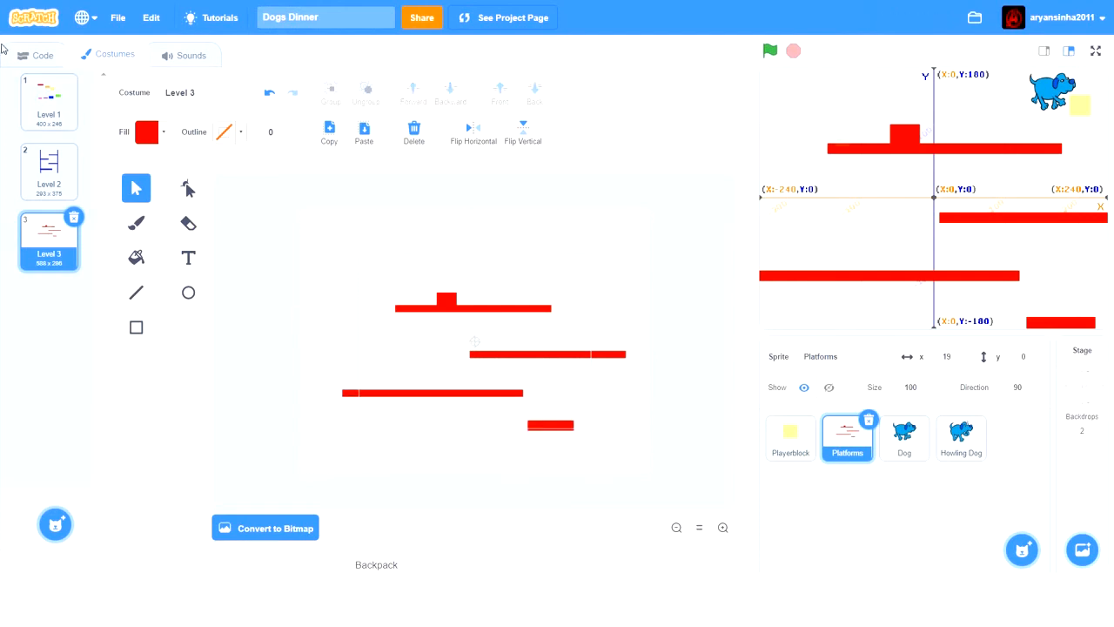
- Review the Level 1 and Level 2 costumes of the Platforms sprite and return to Level 3
left_click(42, 103)
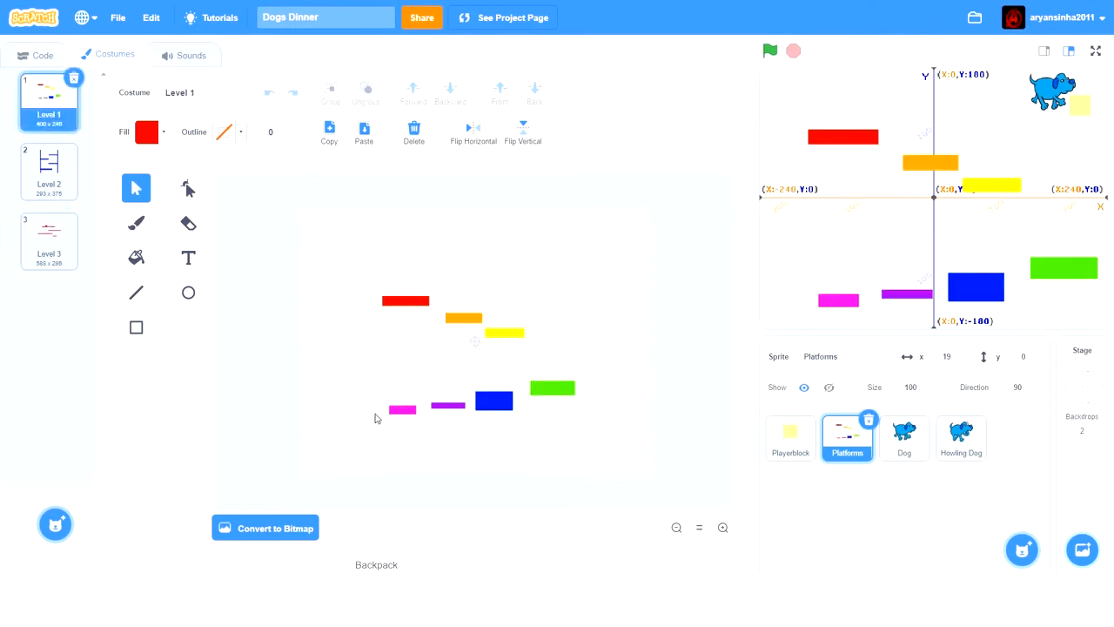
left_click(58, 164)
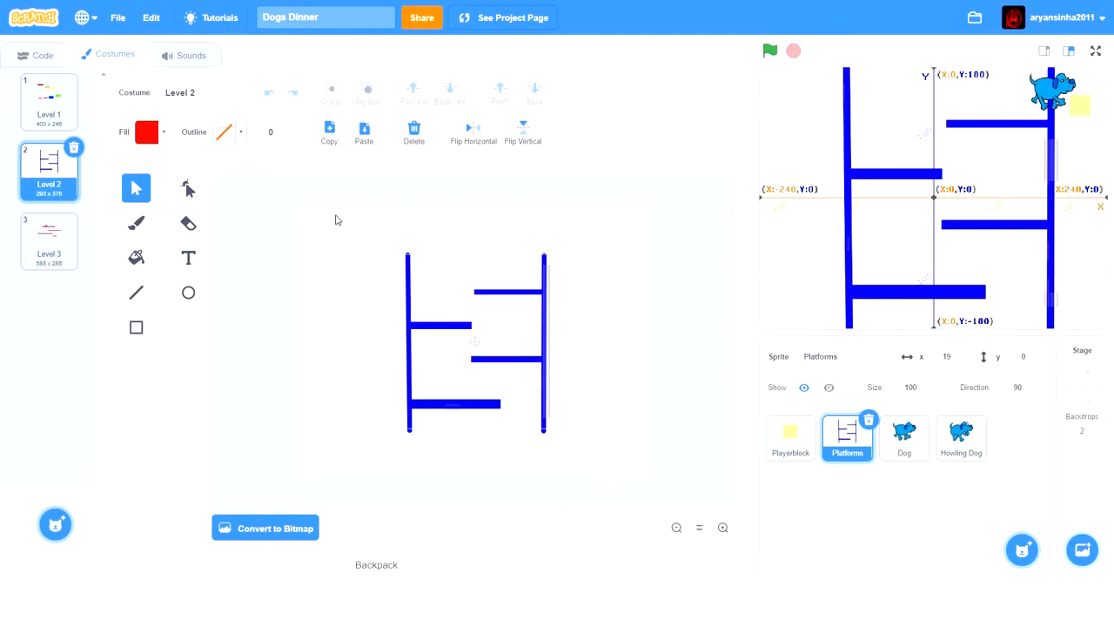
left_click(52, 122)
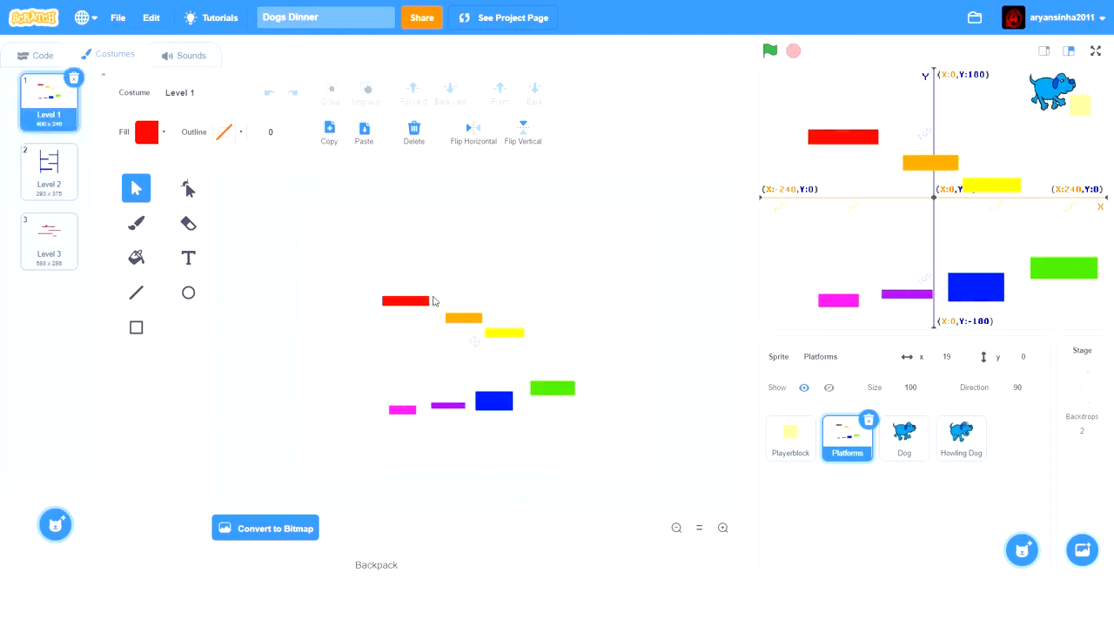
left_click(40, 188)
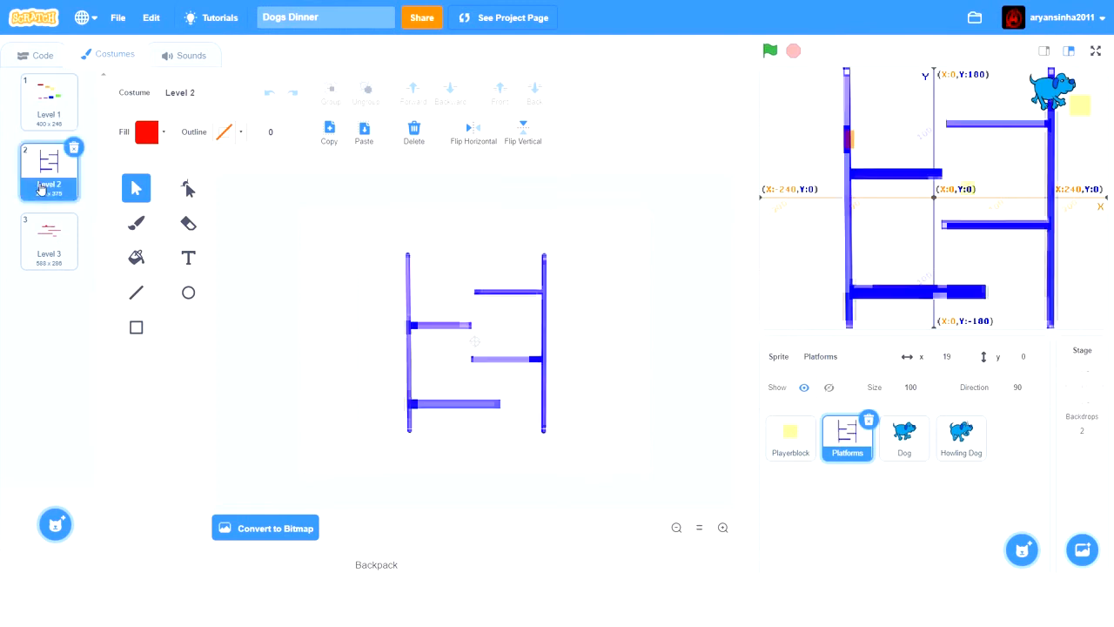
left_click(59, 262)
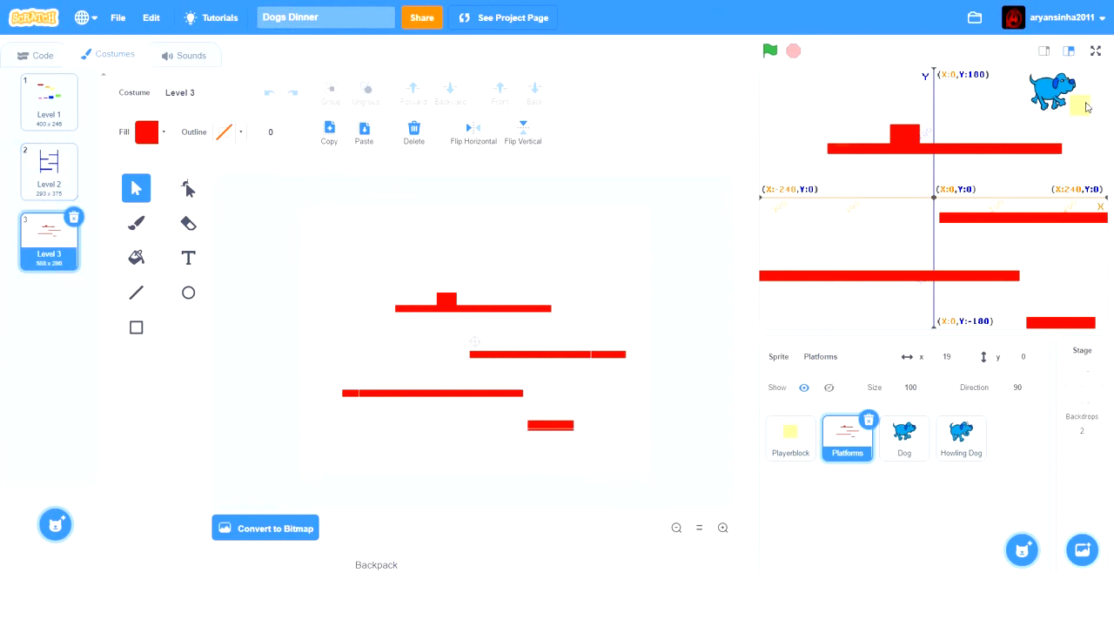
- Place the Playerblock above the top platform's left end, run the game to test jumping the obstacle, and stop it
left_click_drag(1081, 105, 857, 92)
left_click(770, 53)
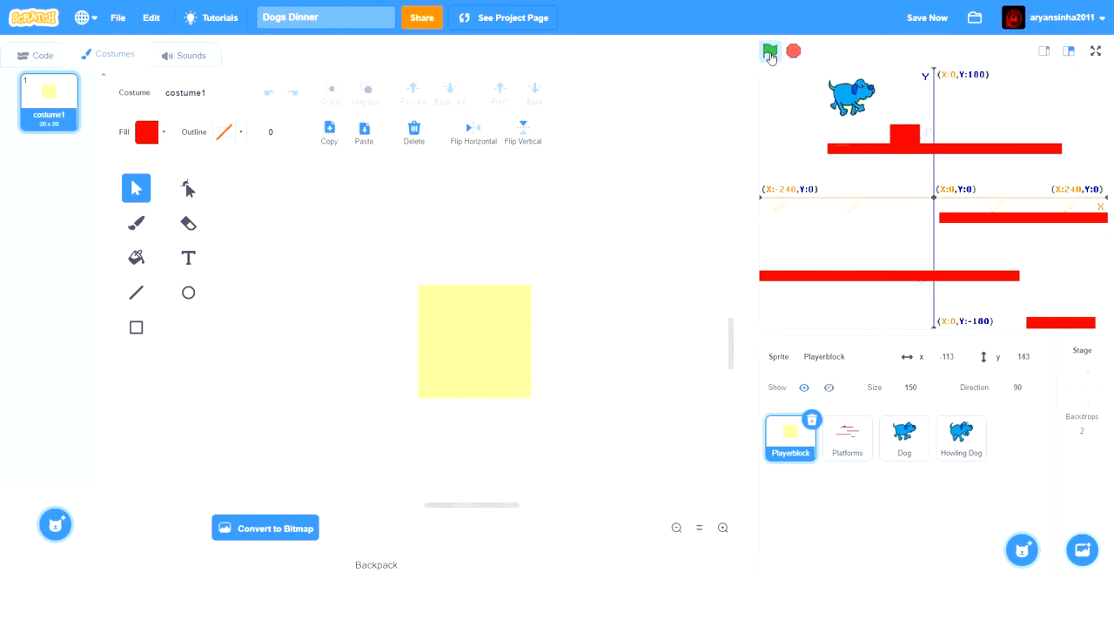
left_click(41, 56)
key("Right")
key("space")
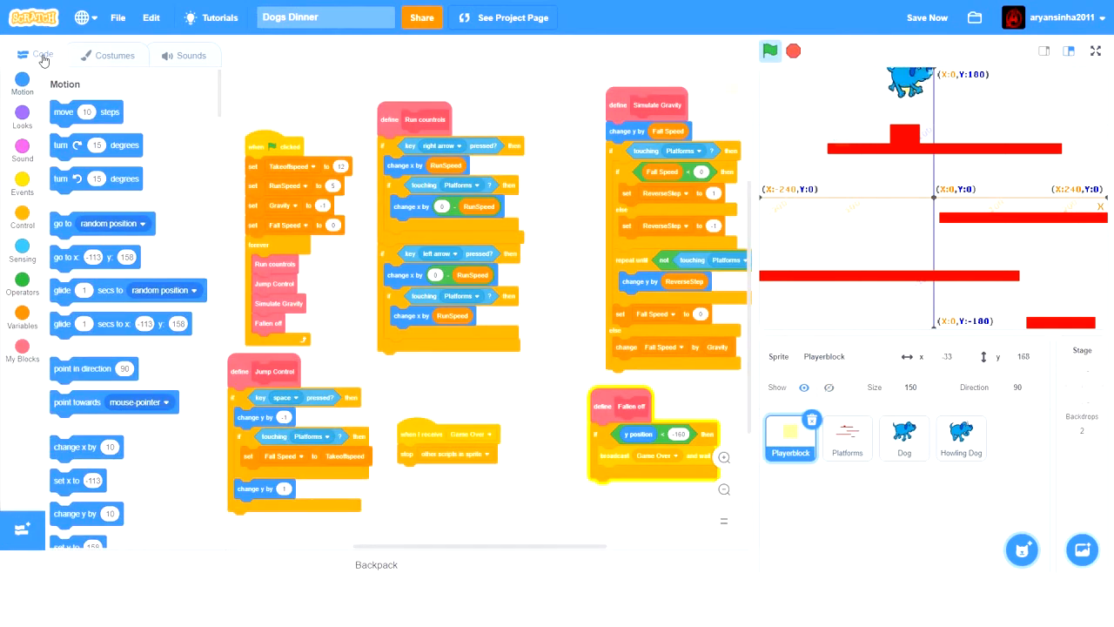
key("Right")
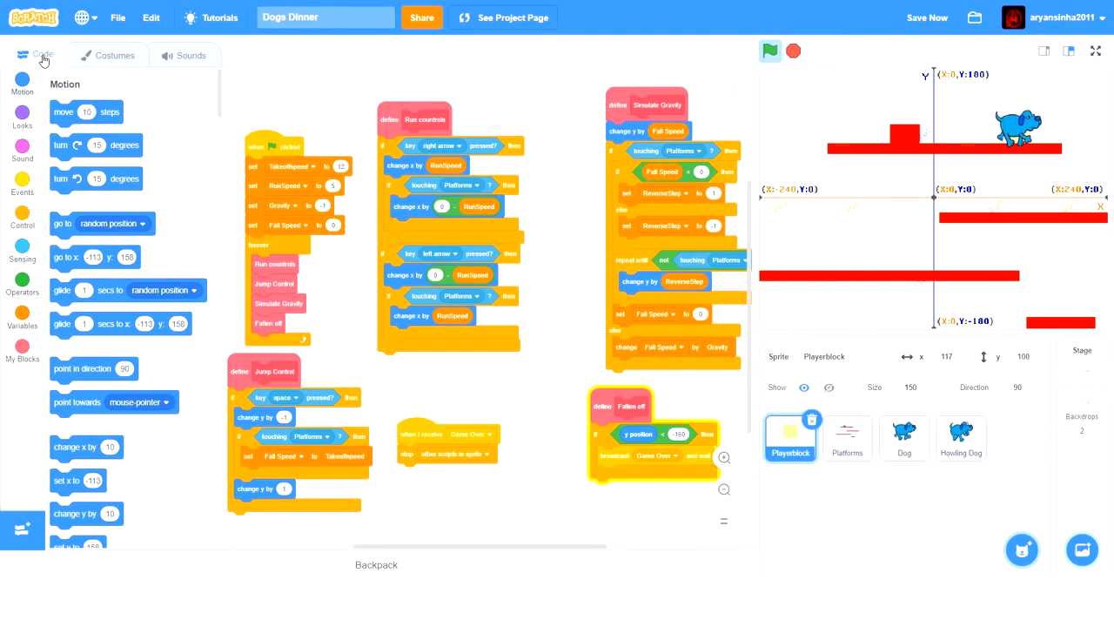
left_click(794, 50)
- Return to the Platforms sprite and compare its Level 1 and Level 3 costumes, checking its code area
left_click(848, 439)
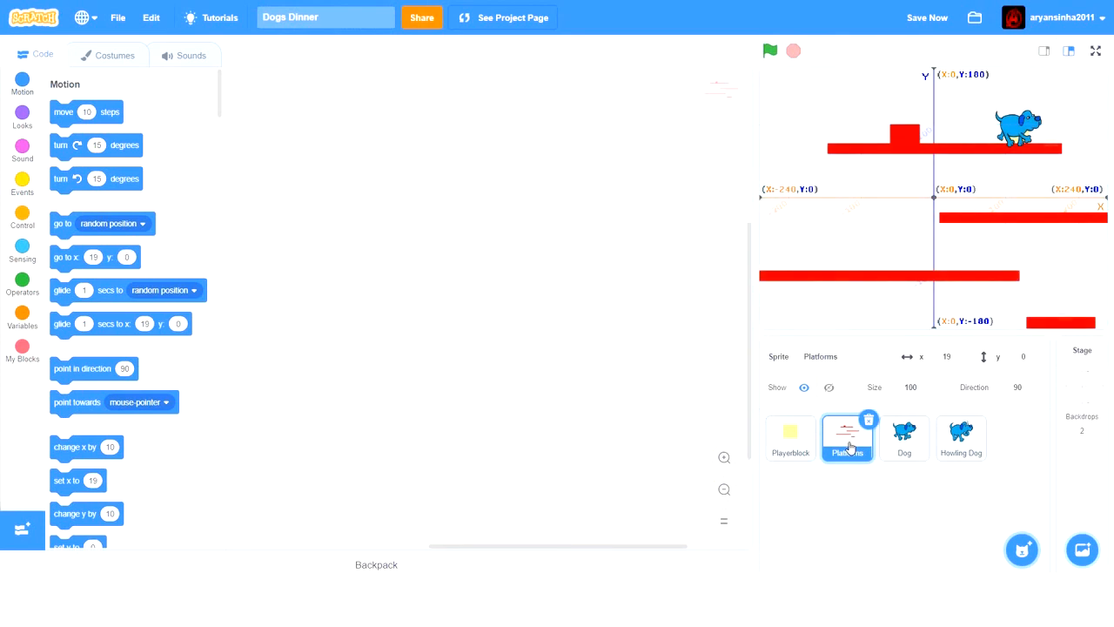
left_click(131, 58)
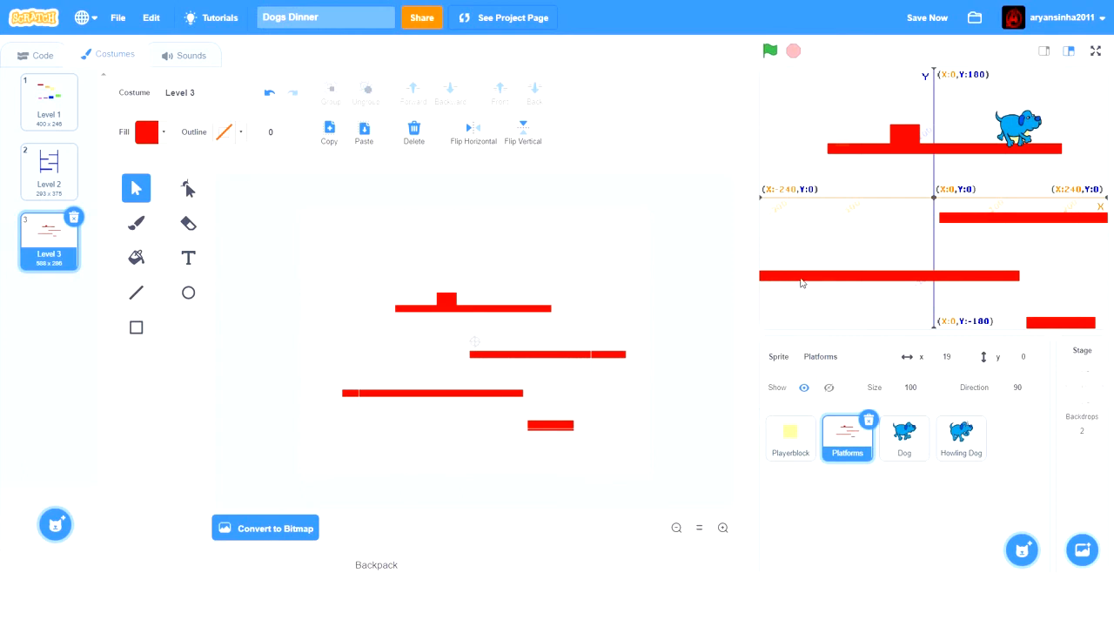
left_click(61, 117)
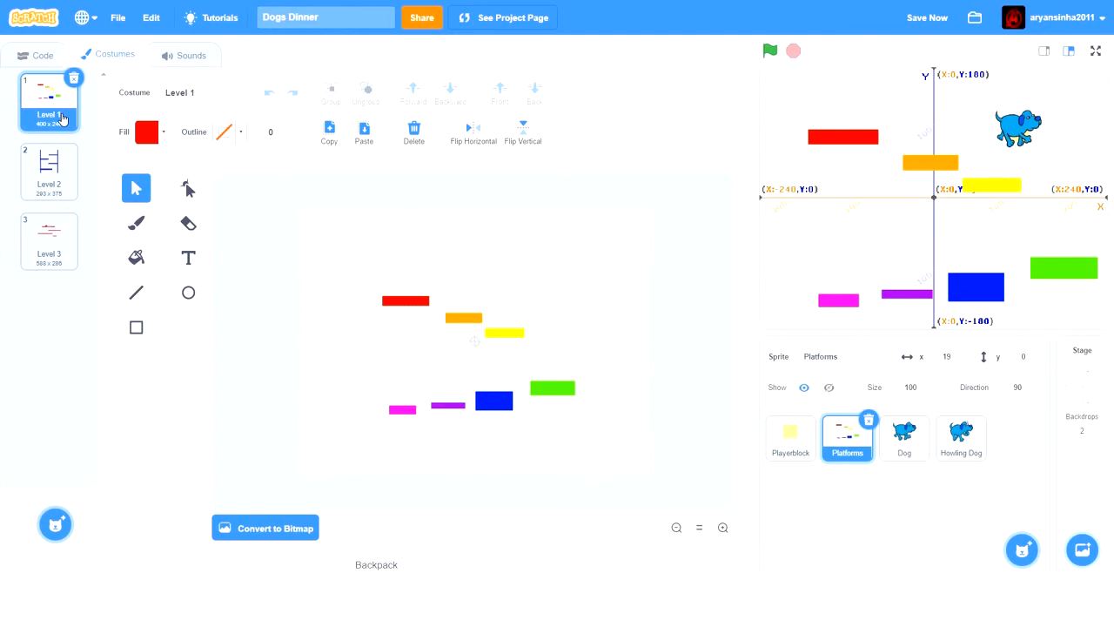
left_click(55, 266)
left_click(50, 62)
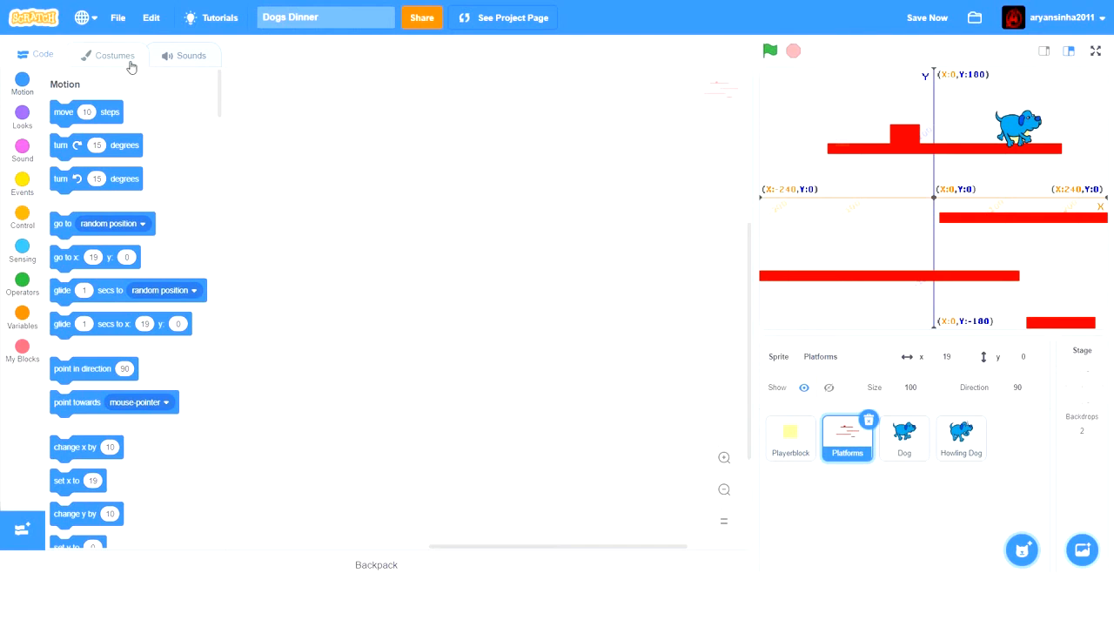
left_click(131, 62)
- Reposition the Playerblock at the top platform's left end and play Level 3 down to the short bottom platform
left_click_drag(1012, 126, 855, 103)
left_click(771, 52)
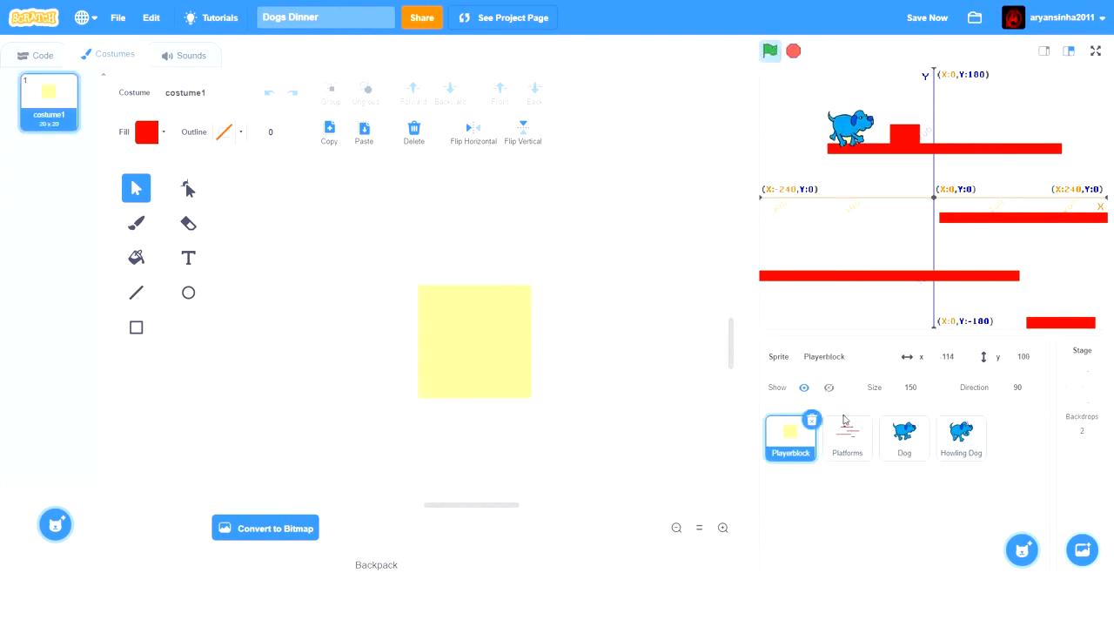
left_click(851, 438)
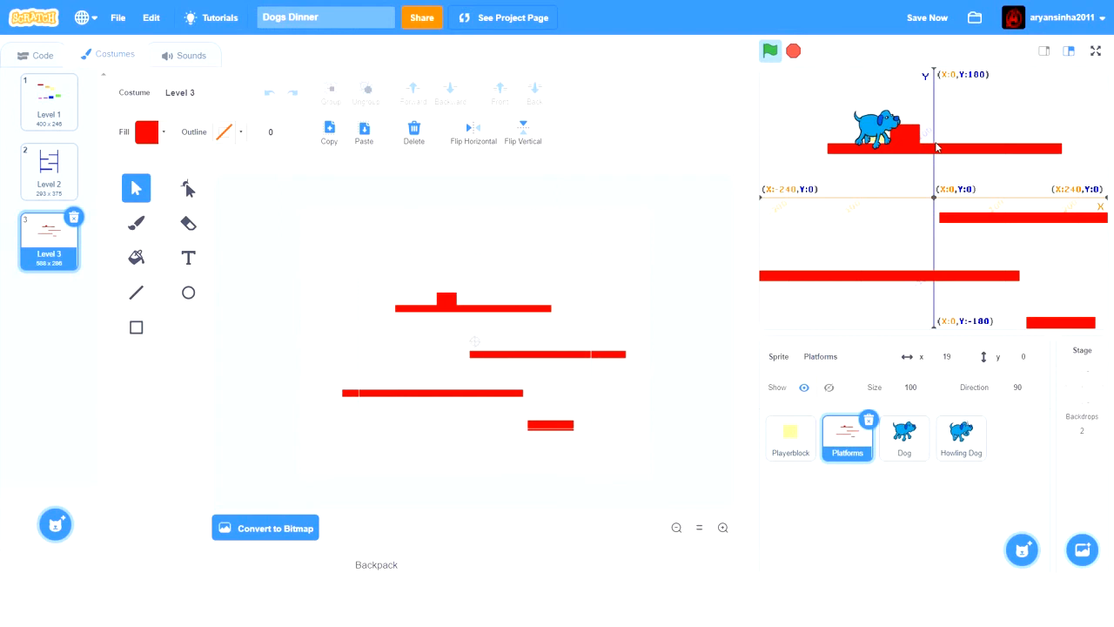
key("Up")
key("Right")
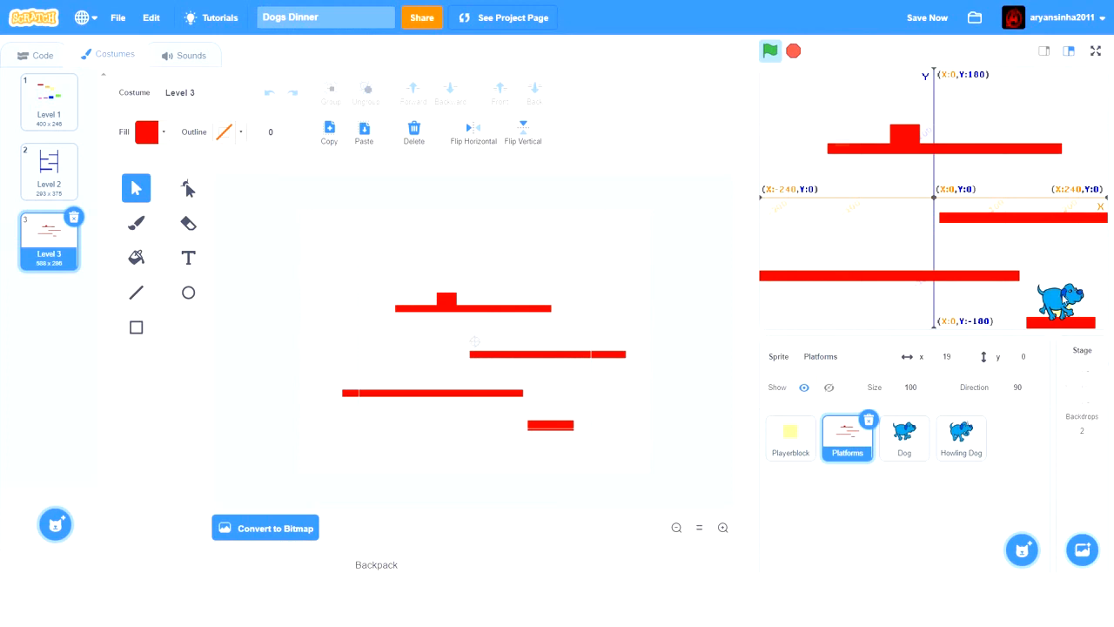
key("Right")
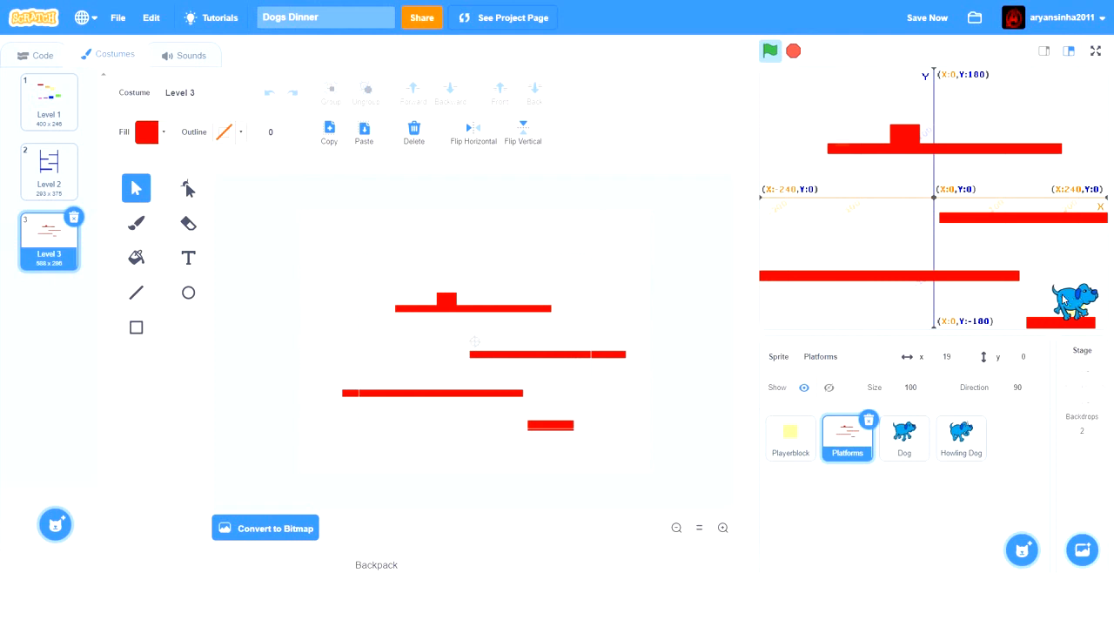
- Jump the dog from the short platform back onto the long lower platform and run it toward the left end
key("Left")
key("Up")
key("Left")
key("Right")
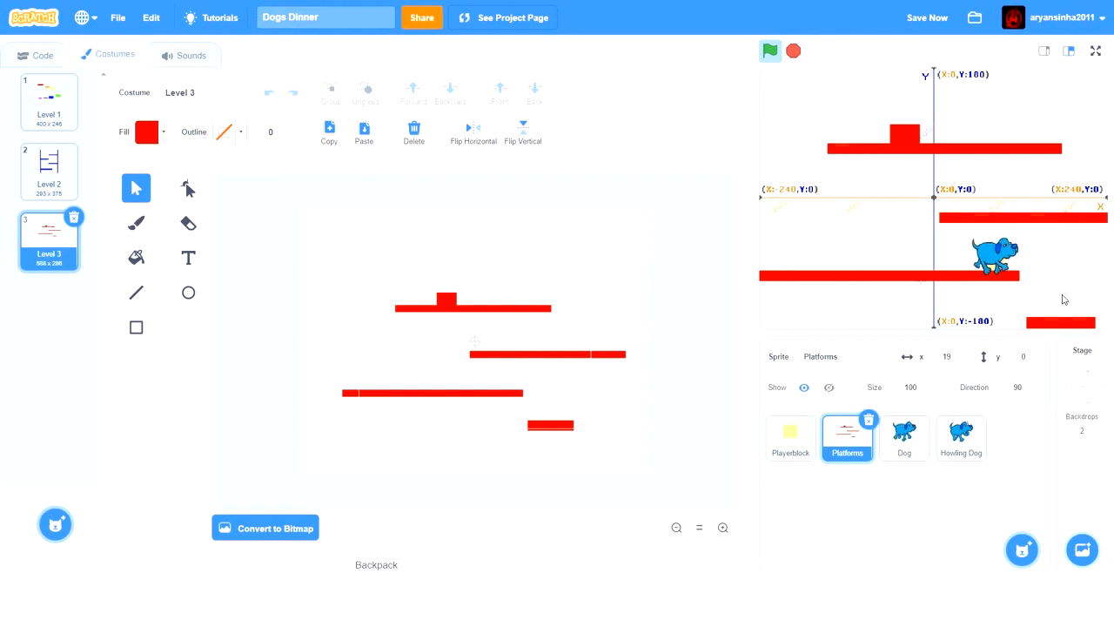
key("Right")
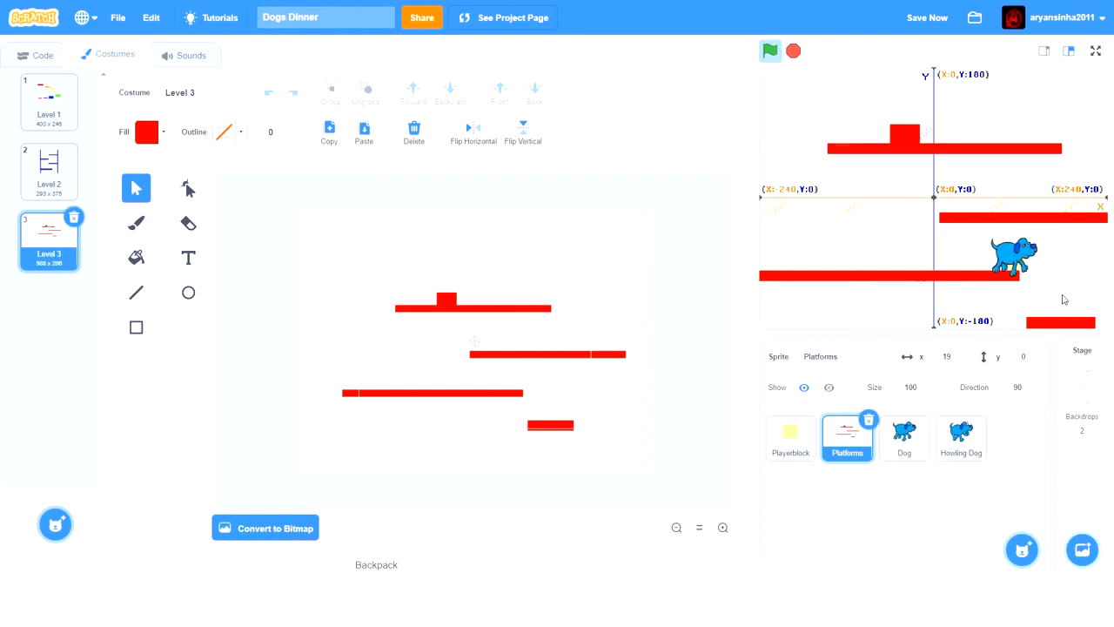
key("Left")
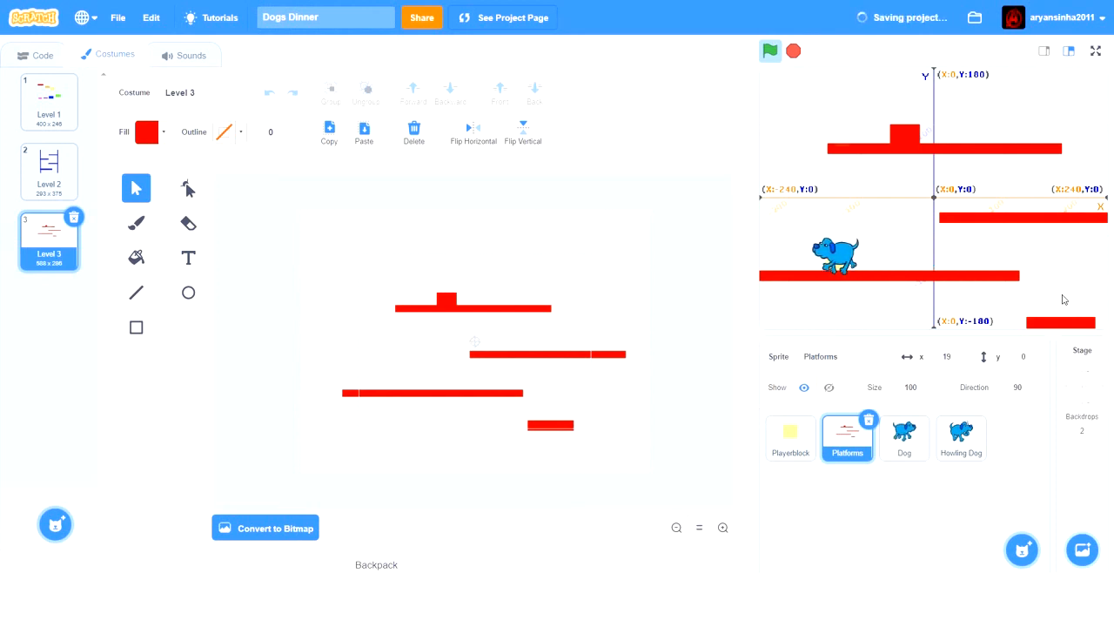
key("Left")
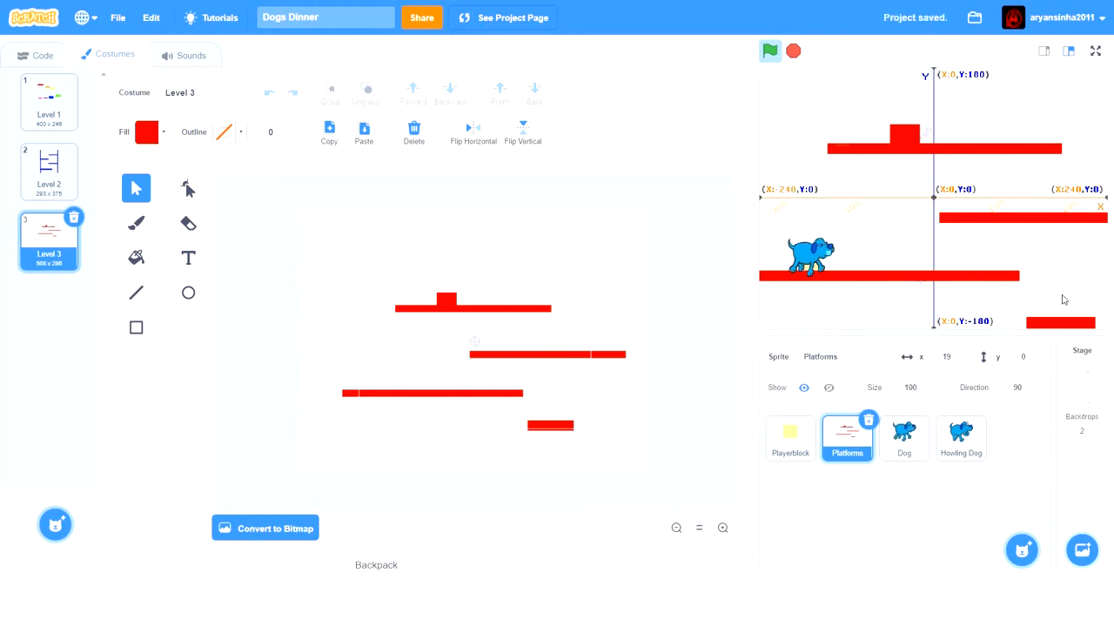
- Test running and jumping near the long lower platform's left end, and switch the Platforms sprite to the Level 2 costume
key("Right")
key("Left")
key("Up")
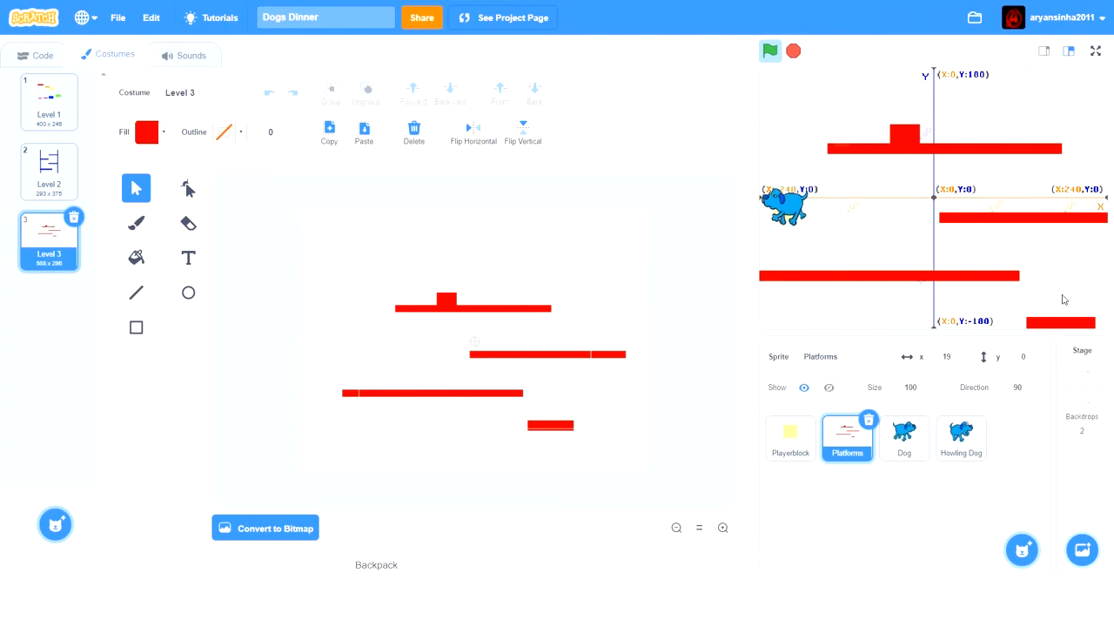
key("Right")
key("Left")
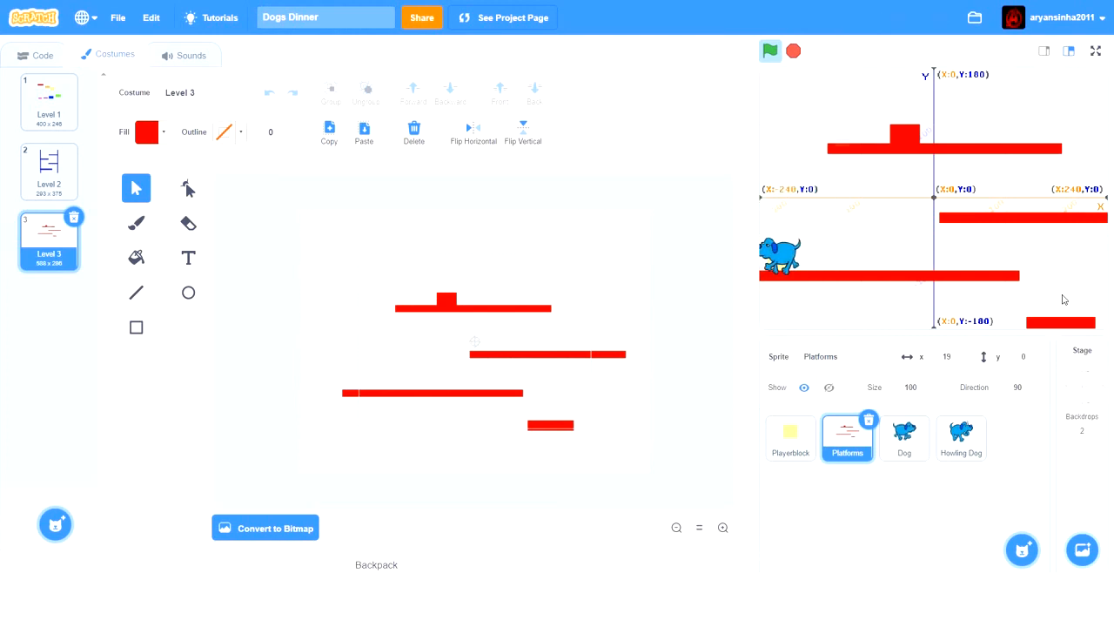
key("Right")
key("Up")
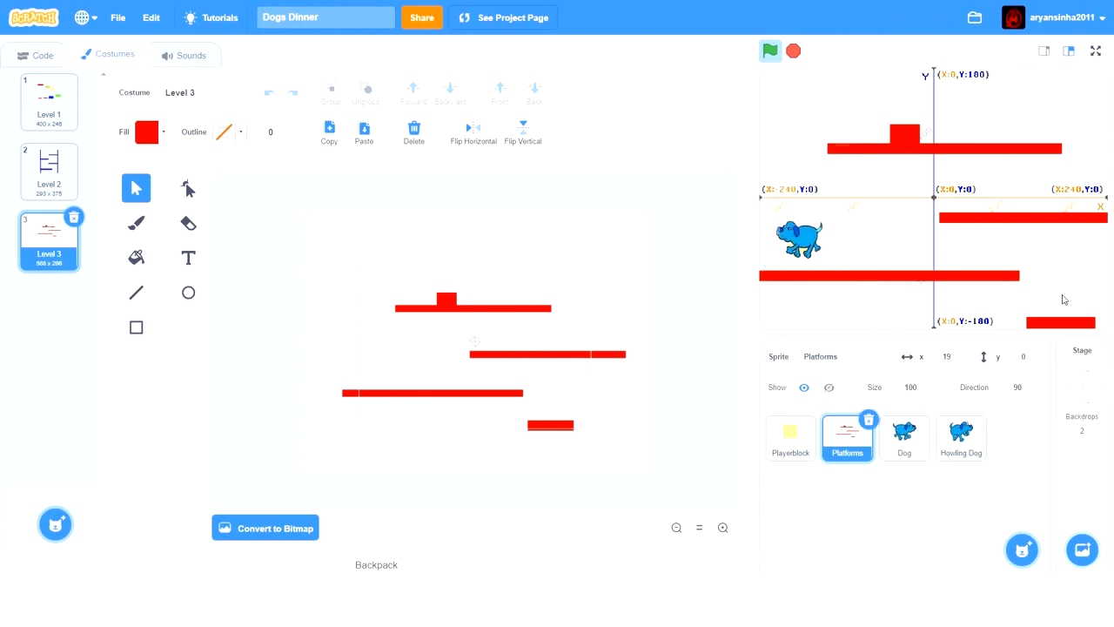
key("Right")
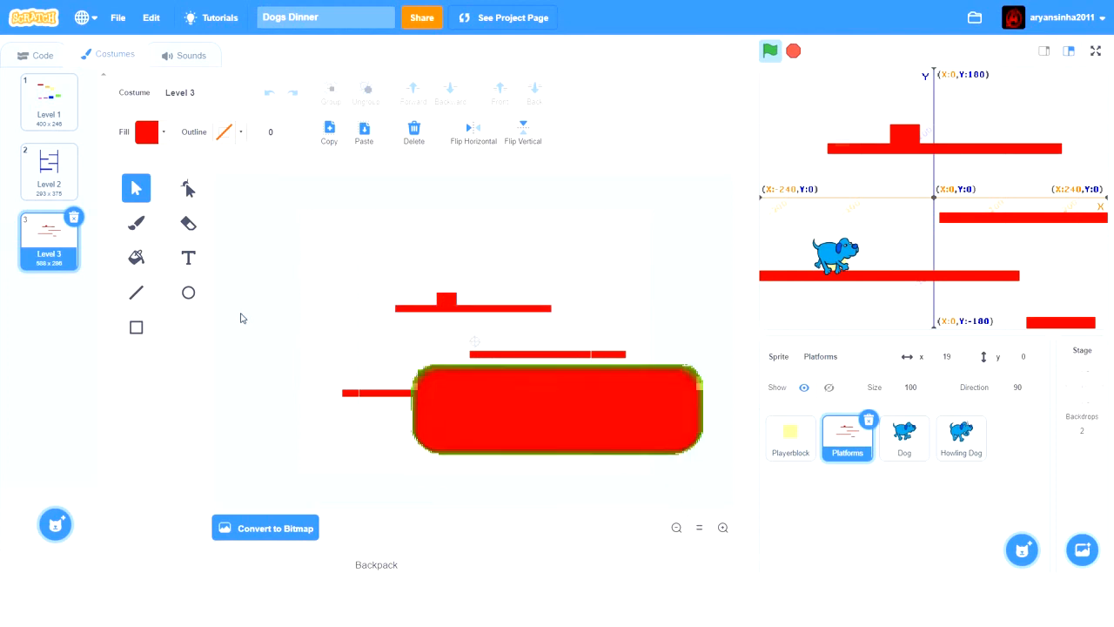
left_click(50, 183)
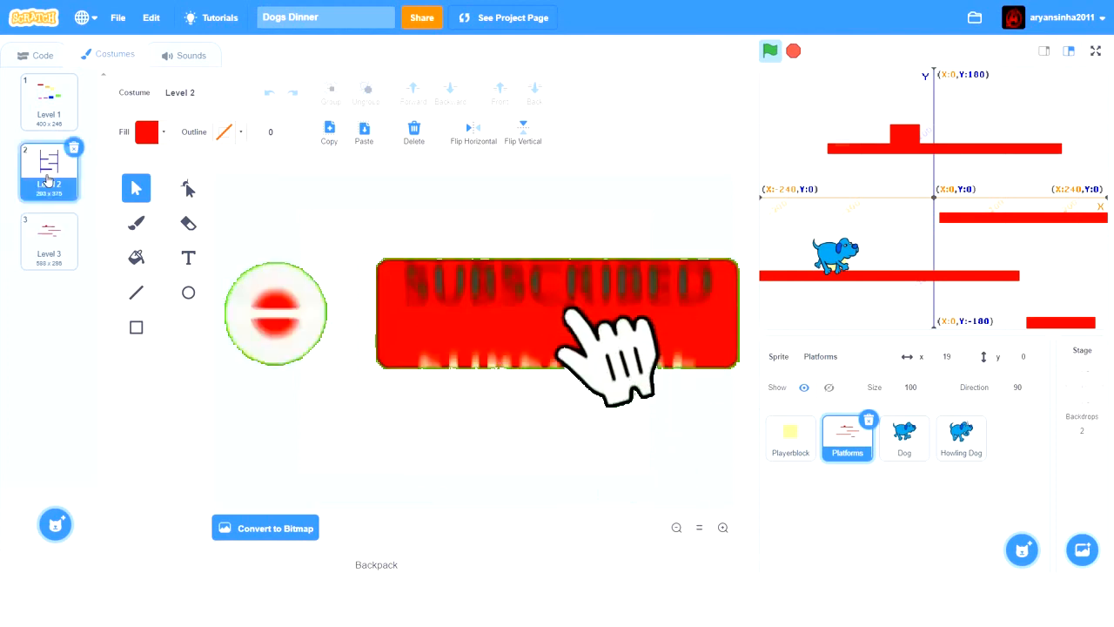
- Switch the Platforms sprite to the Level 3 costume, run the project briefly and stop it
left_click(57, 234)
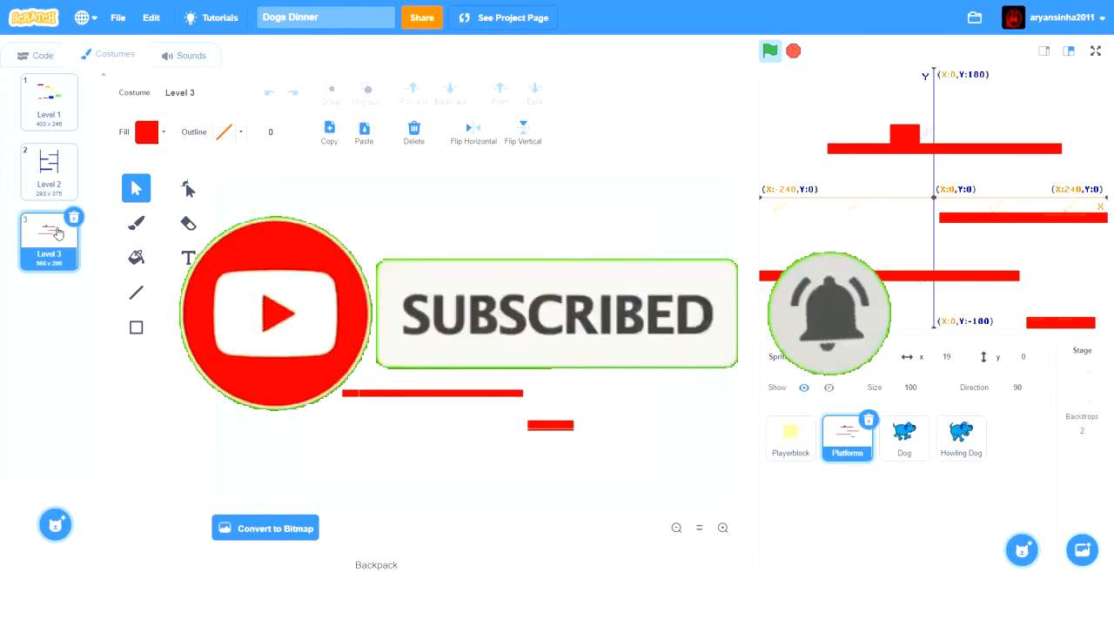
left_click(770, 50)
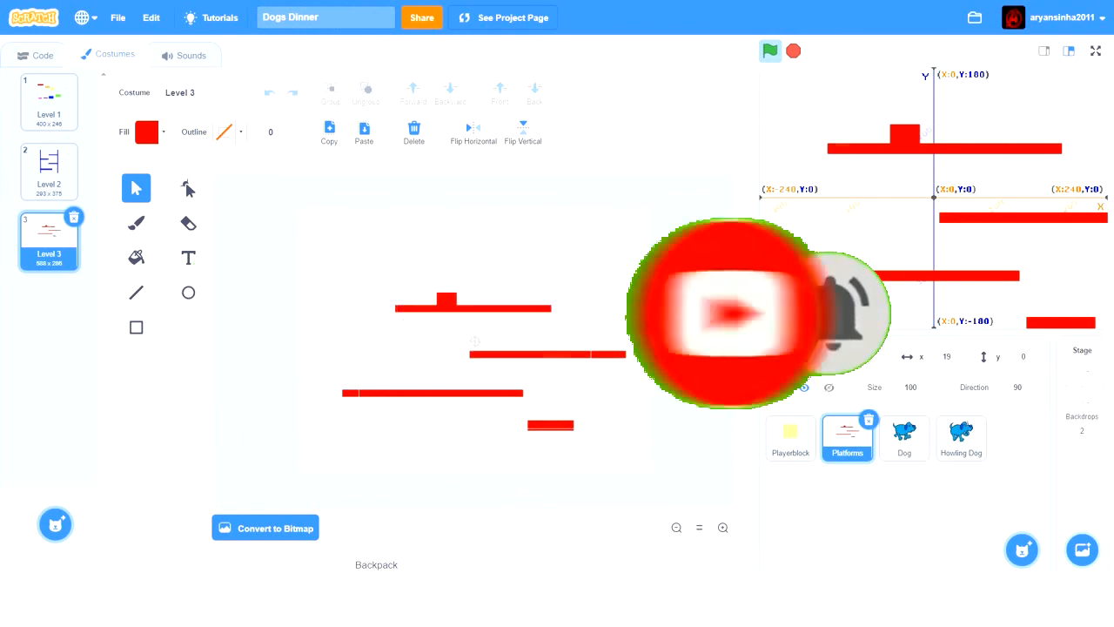
left_click(793, 57)
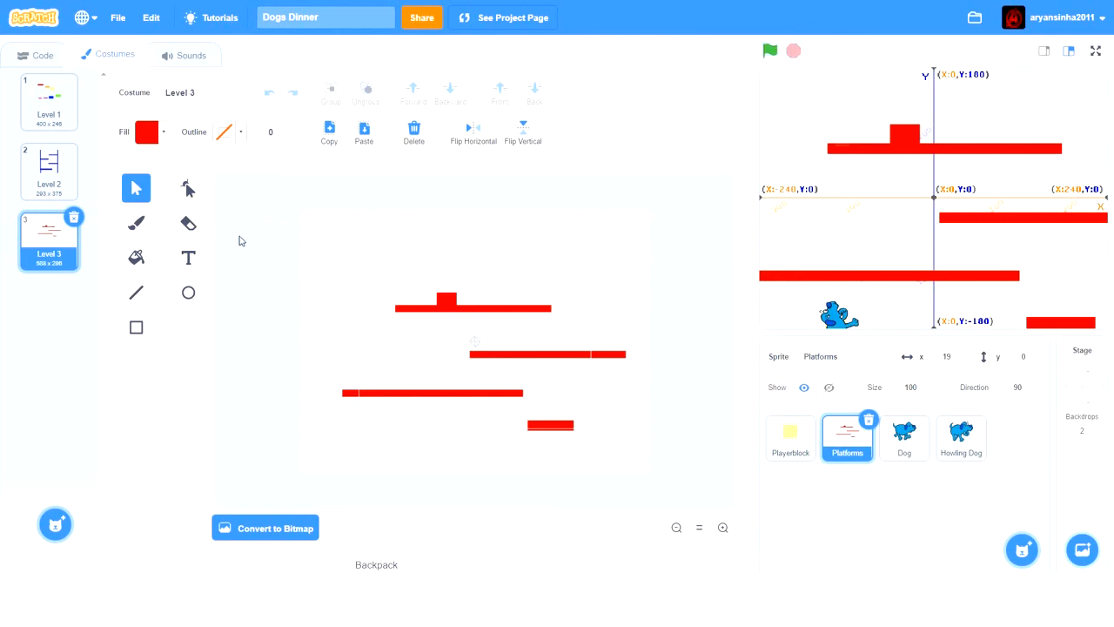
- Compare the Level 2 and Level 3 costumes of the Platforms sprite, finishing on Level 3
left_click(68, 190)
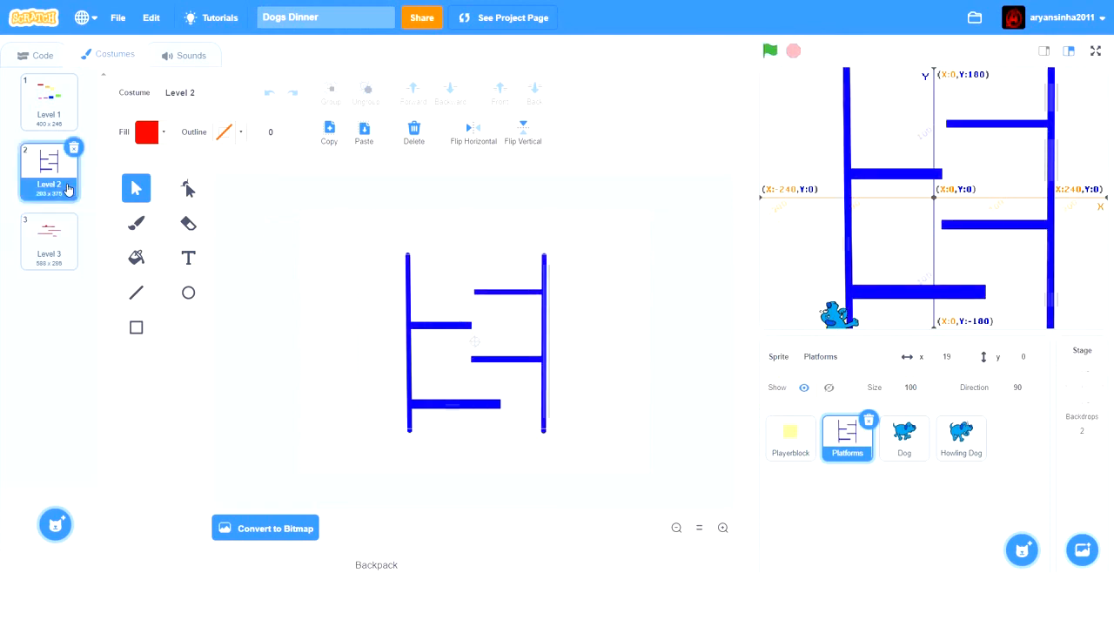
left_click(69, 235)
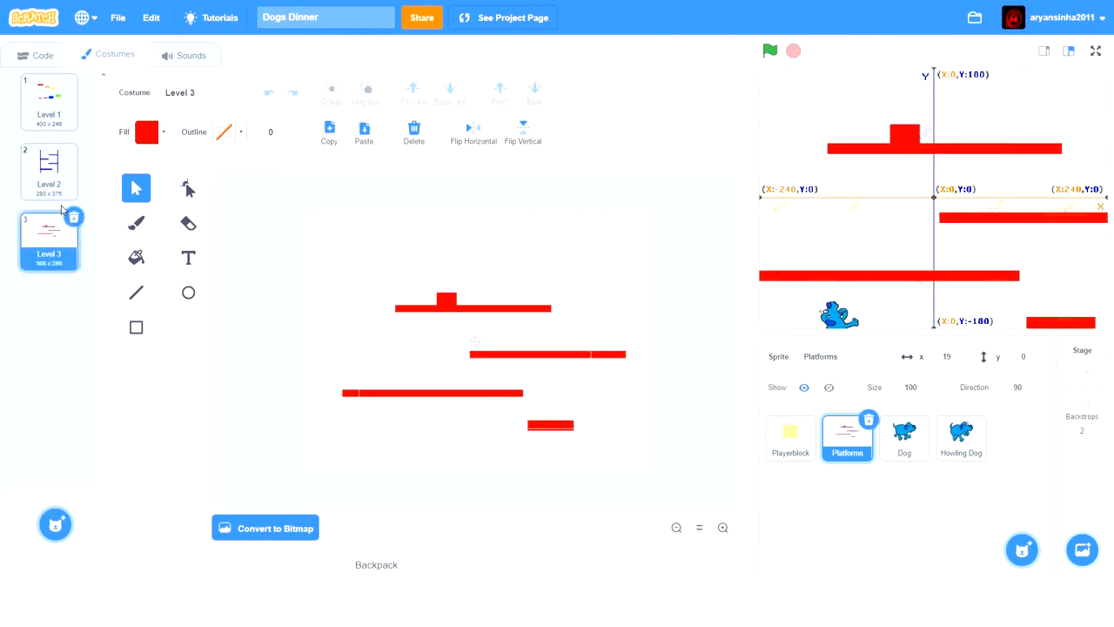
left_click(54, 180)
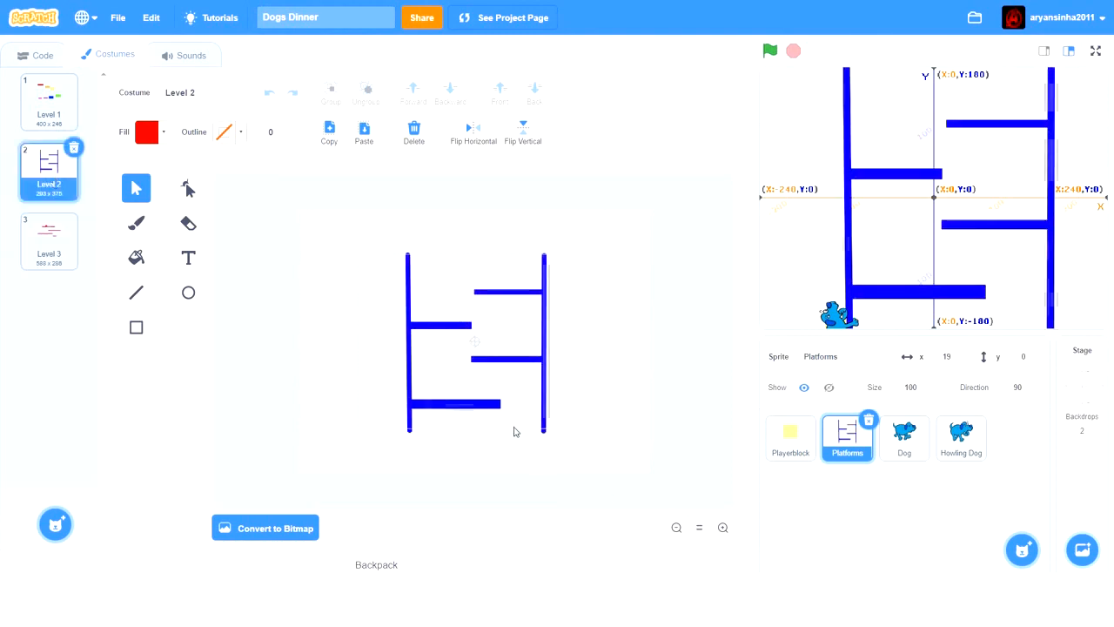
left_click(52, 231)
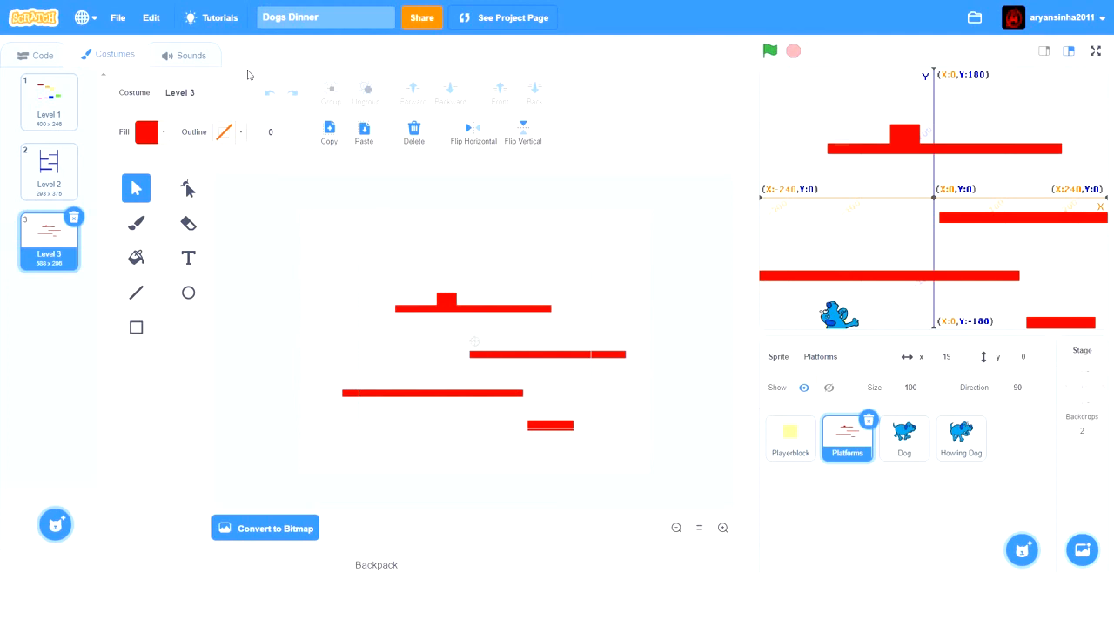
- Open the Playerblock sprite's scripts and move the Jump Control definition slightly lower, clear of the green-flag script
left_click(54, 62)
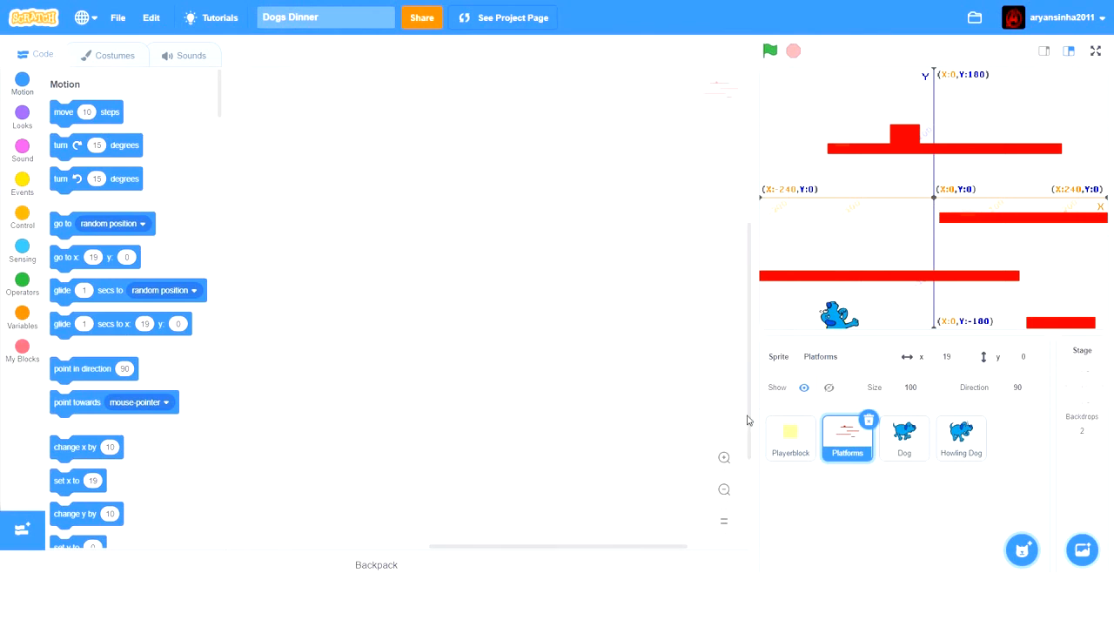
left_click(771, 434)
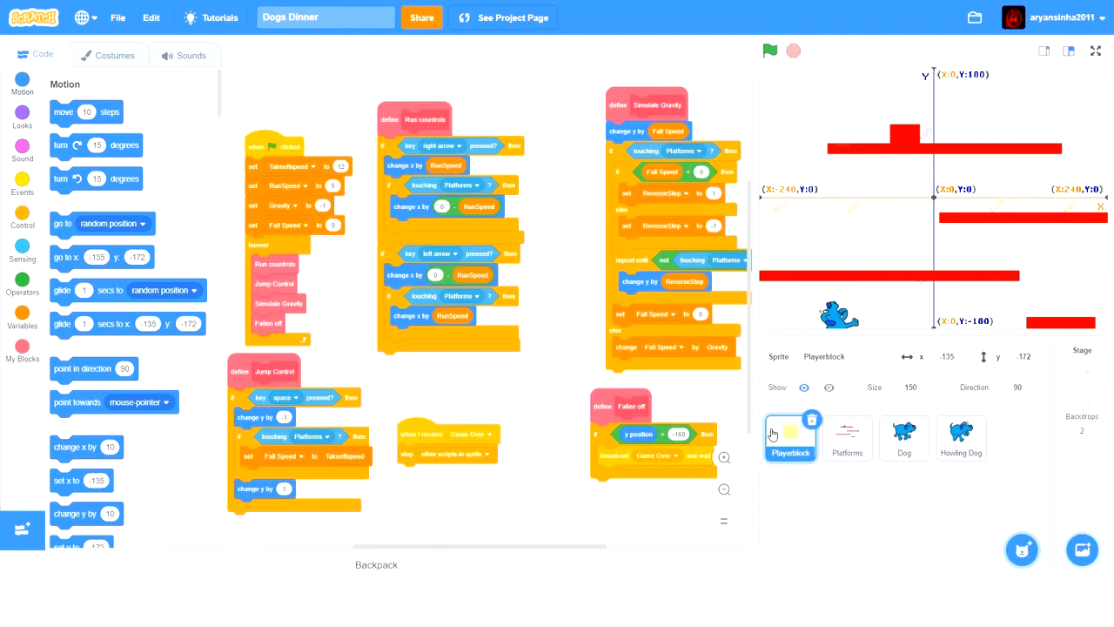
left_click(724, 490)
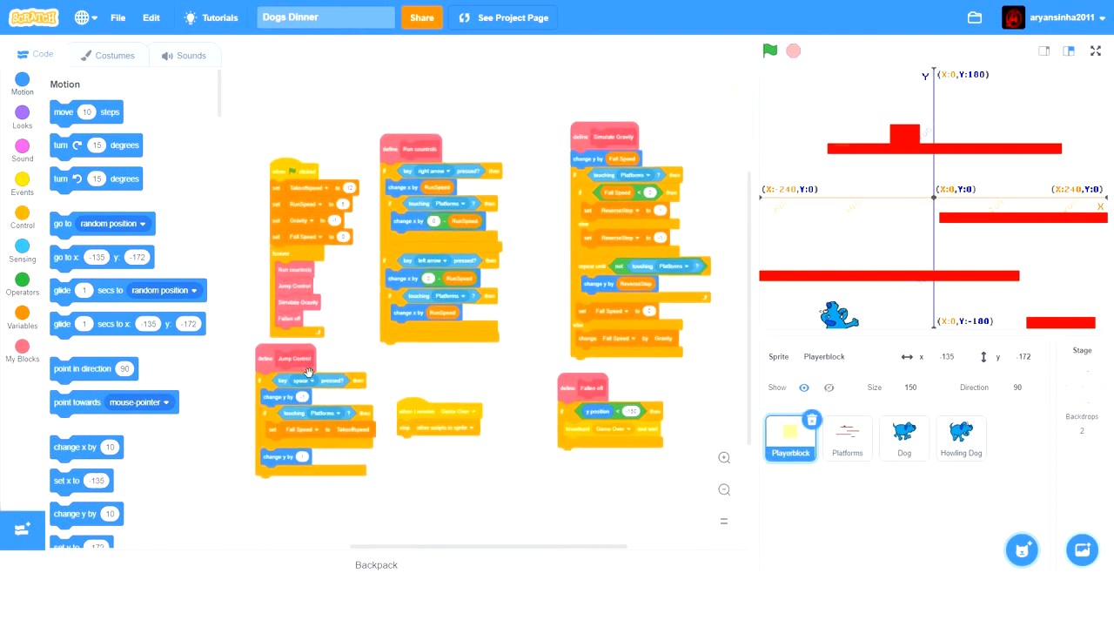
left_click_drag(274, 375, 280, 396)
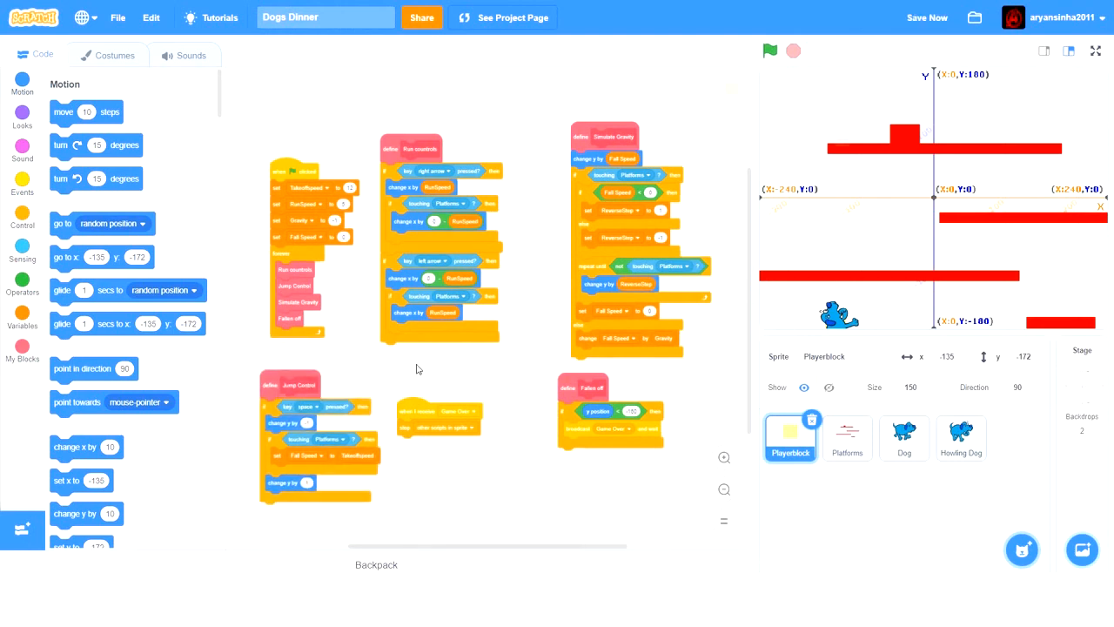
mouse_move(393, 378)
left_mouse_down()
mouse_move(405, 400)
mouse_move(398, 377)
left_mouse_up()
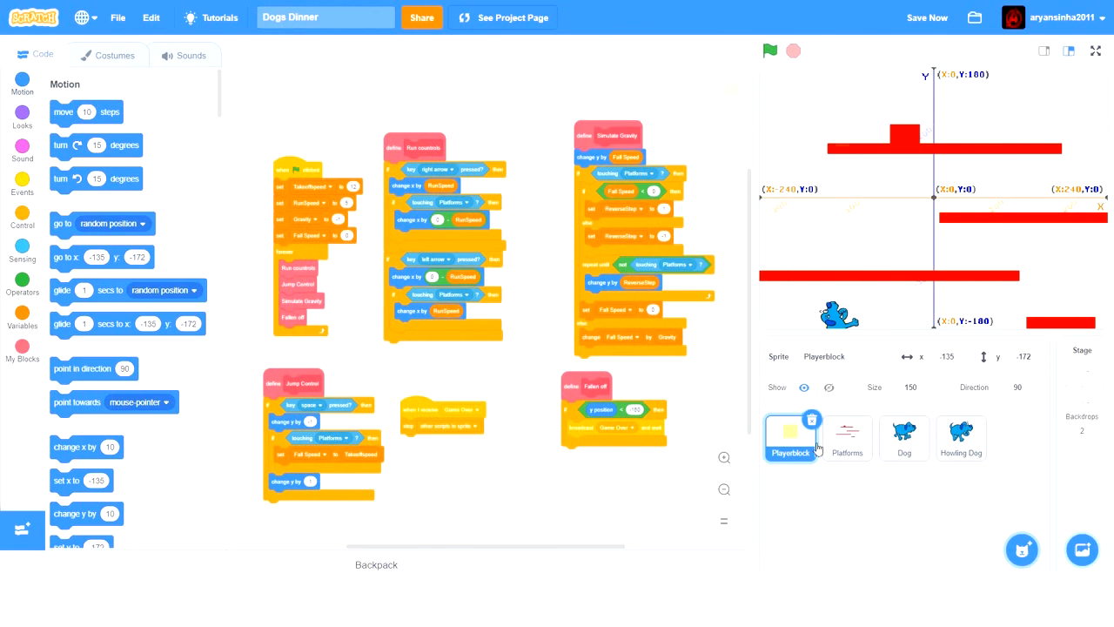
- Review the Howling Dog and Dog scripts, and return to the Platforms sprite's Level 3 costume
left_click(846, 442)
left_click(942, 446)
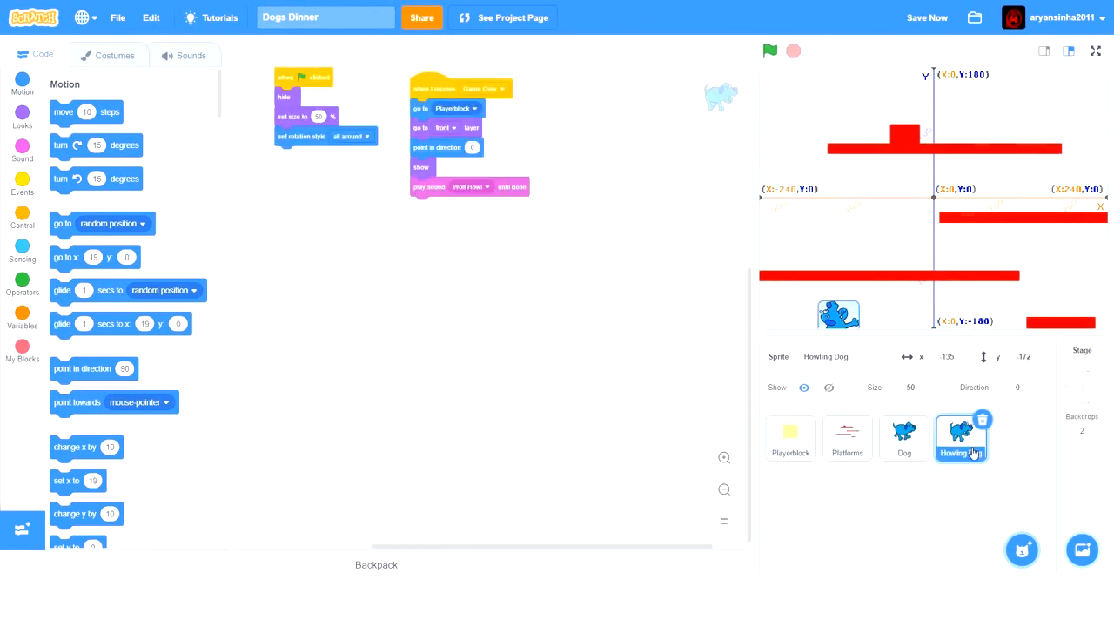
left_click(918, 446)
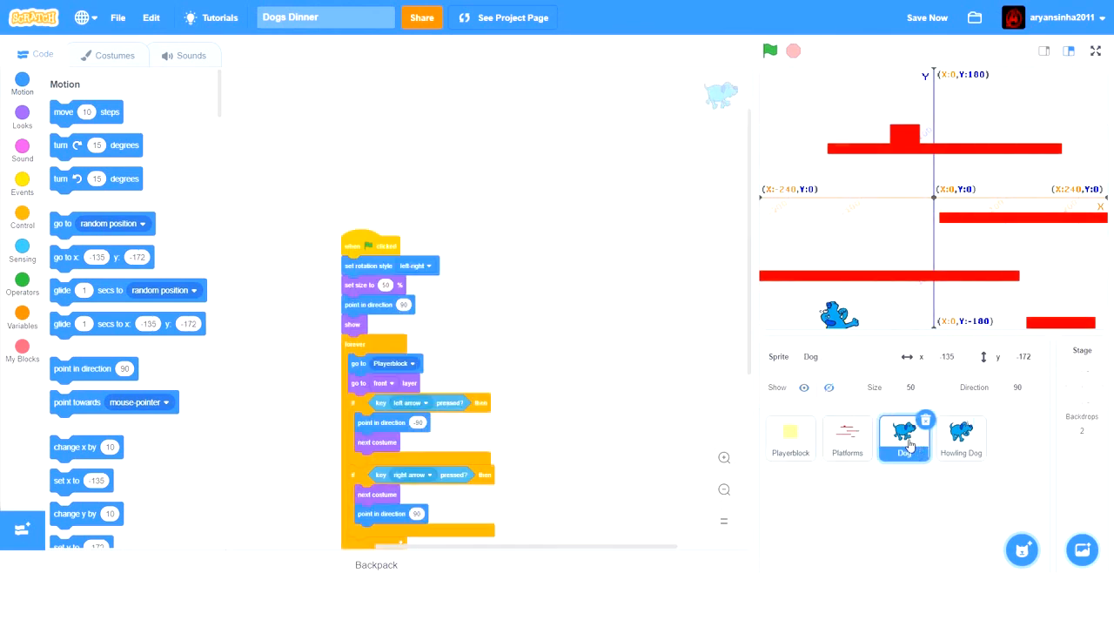
left_click(845, 442)
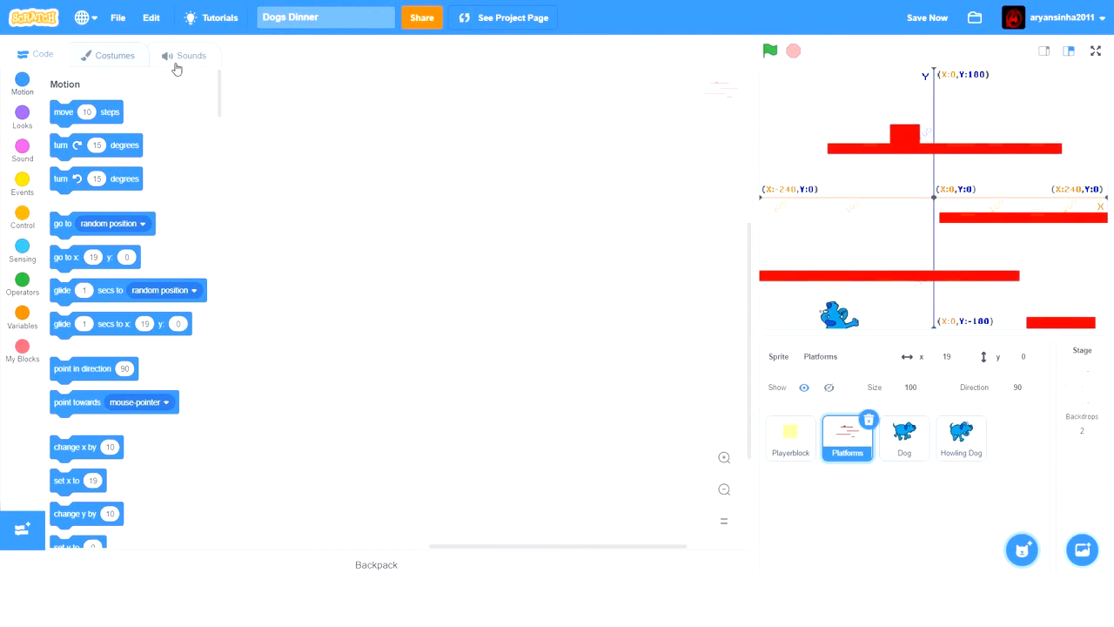
left_click(114, 55)
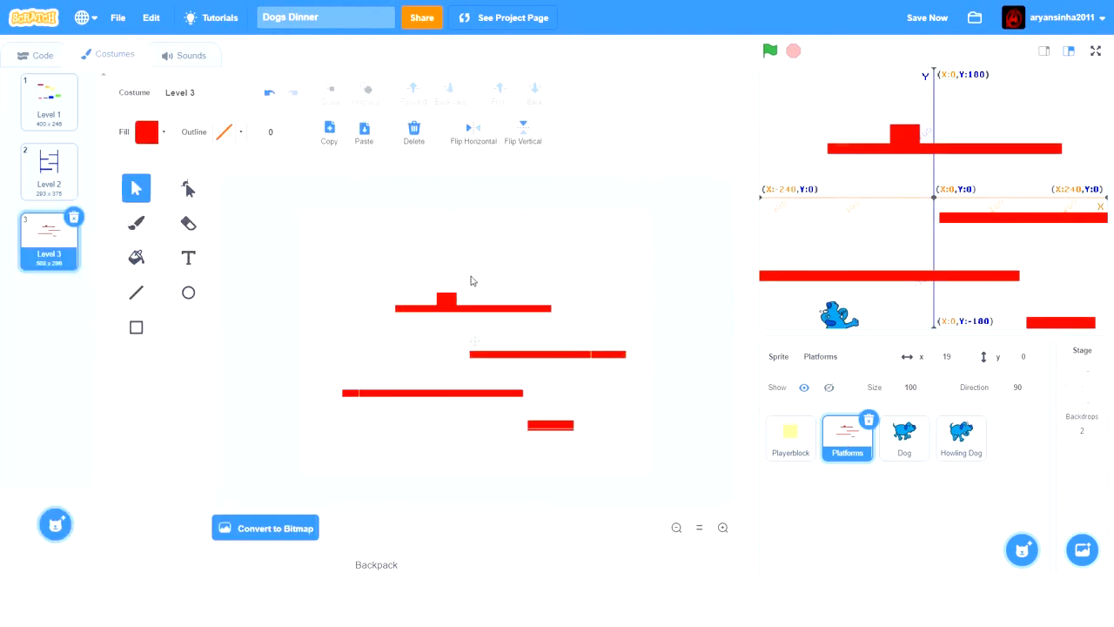